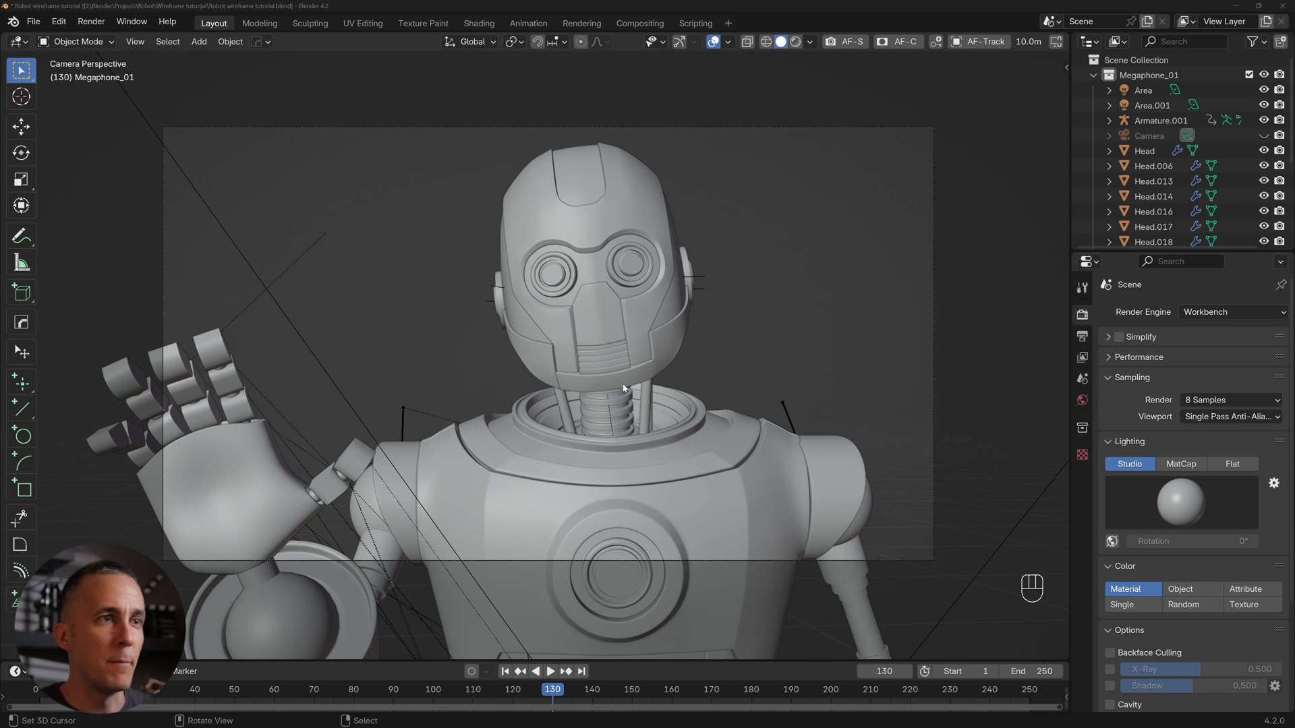
- Set the timeline to frame 130 and view the robot through the camera
middle_drag(615, 375, 600, 347)
scroll(620, 337, down, 5)
scroll(600, 347, down, 4)
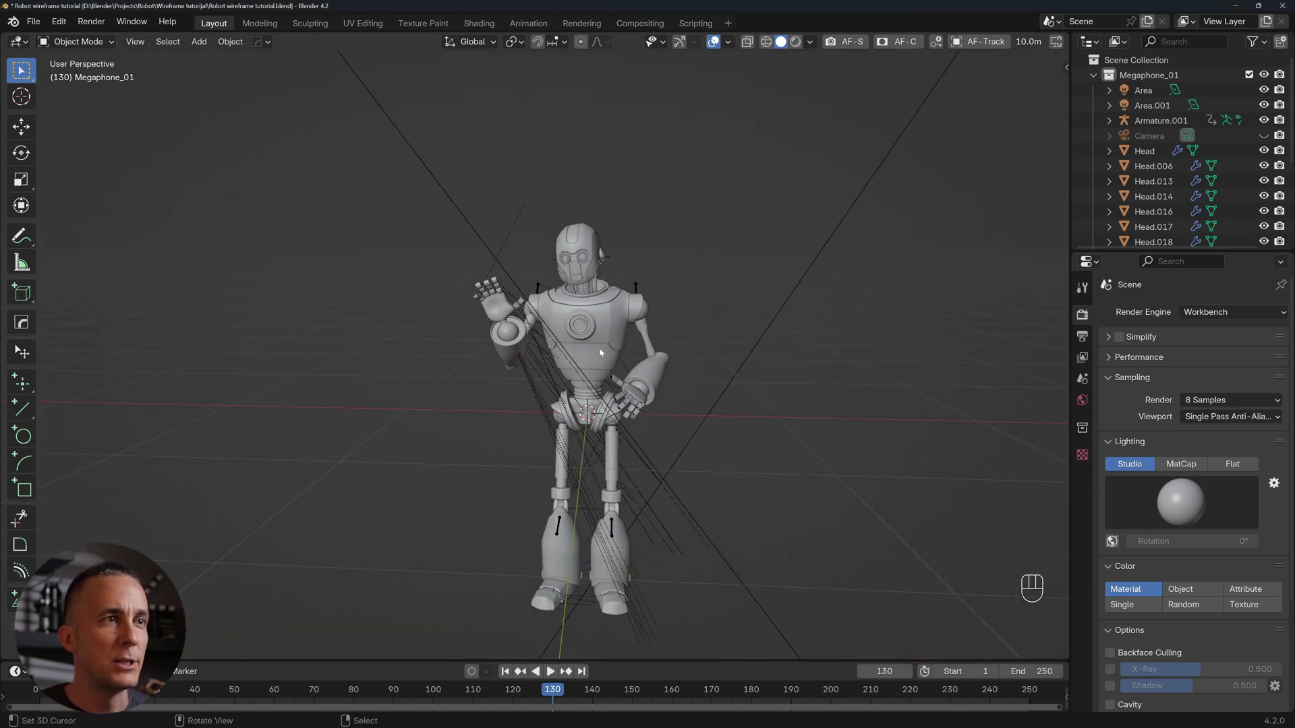
key(shift+ctrl+space)
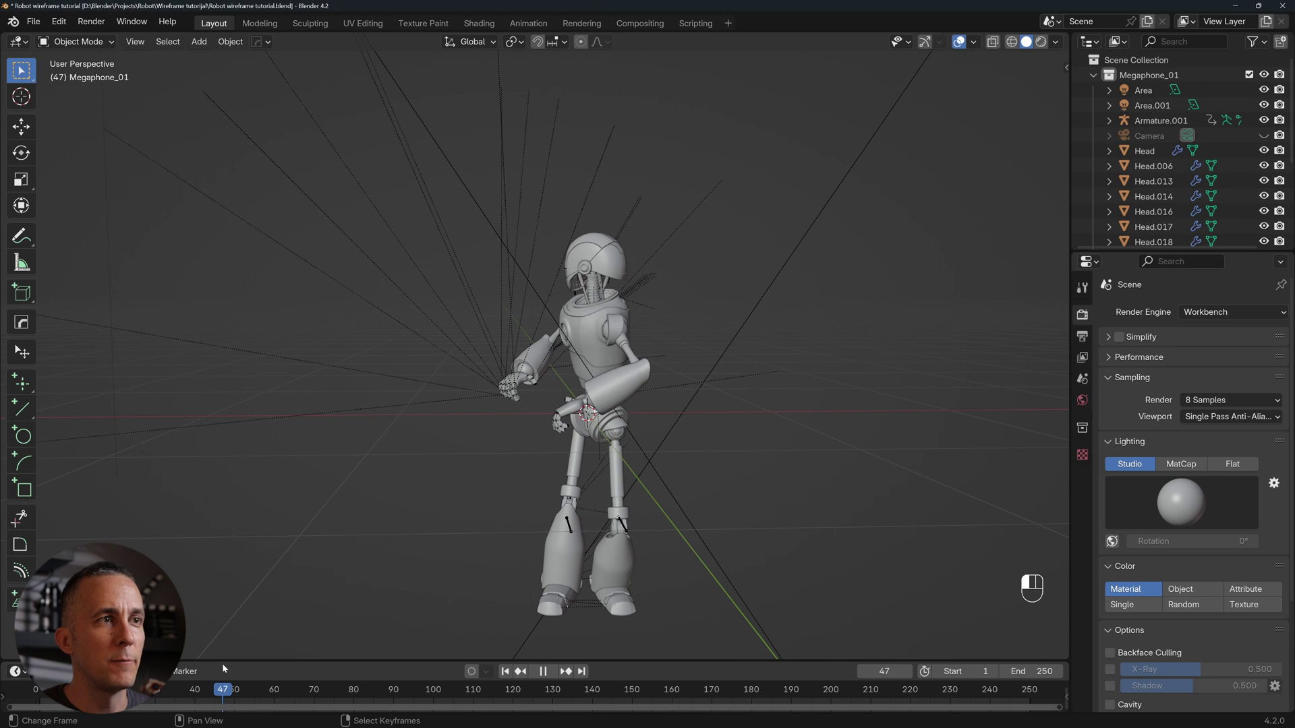
key(Escape)
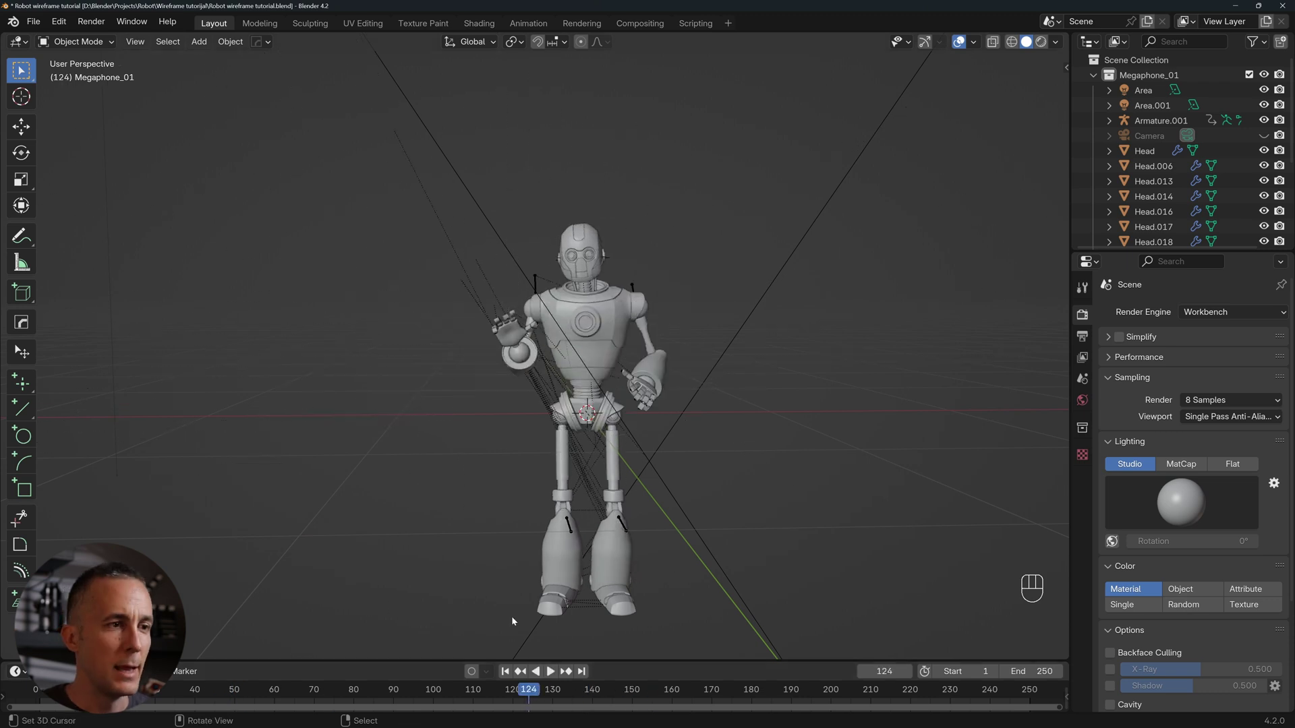
click(549, 671)
click(552, 690)
key(space)
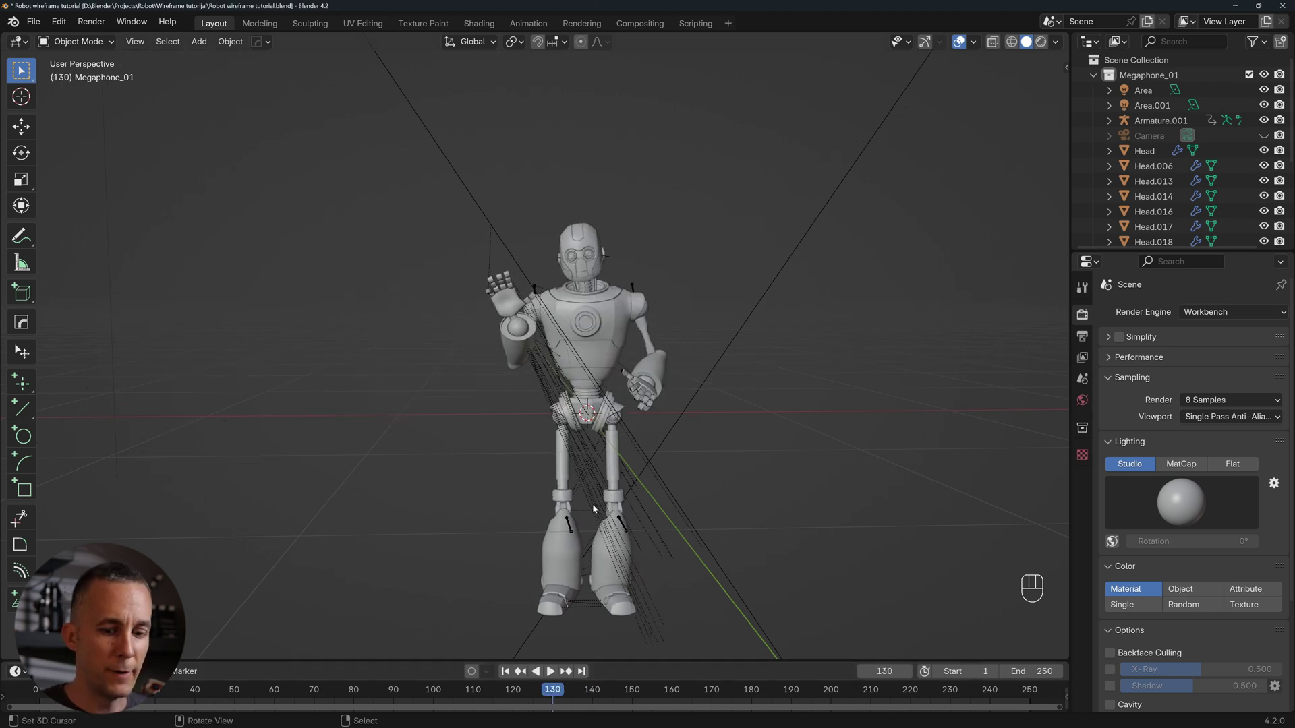
key(KP_0)
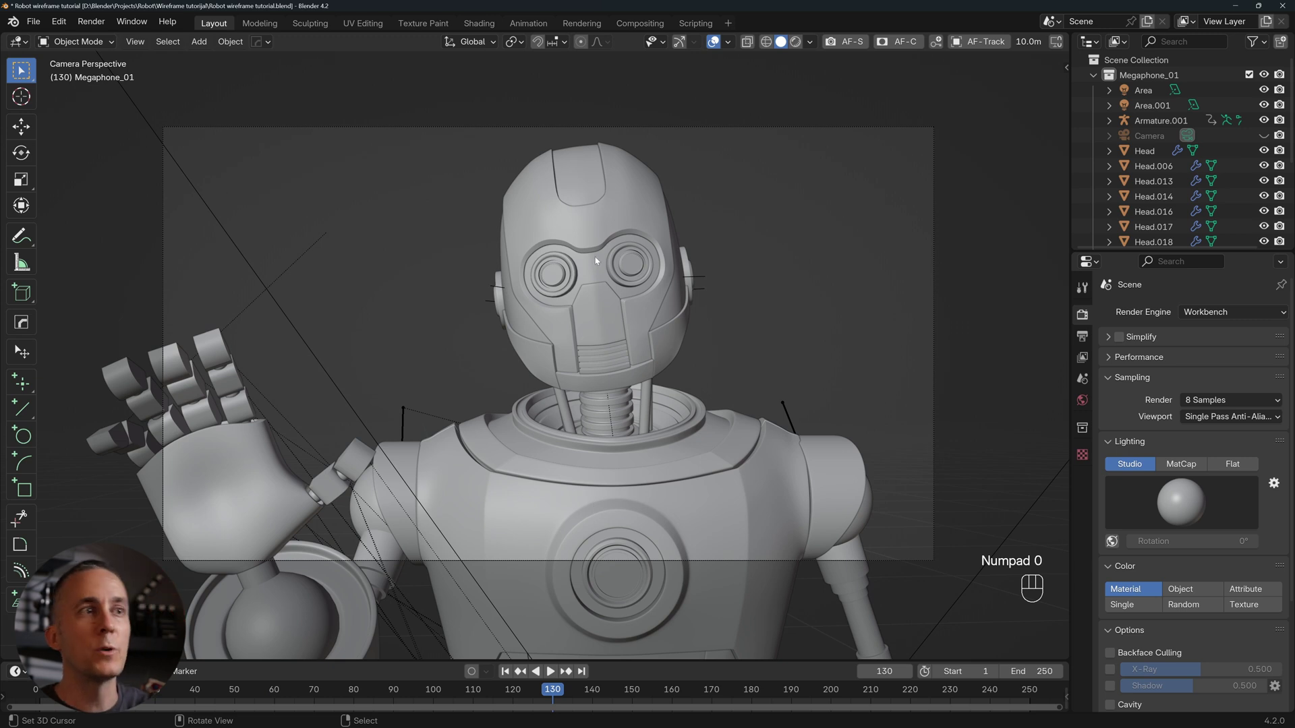
- Overlay the wireframe on solid shading at threshold 0.885, then render frame 130 with F12
click(767, 42)
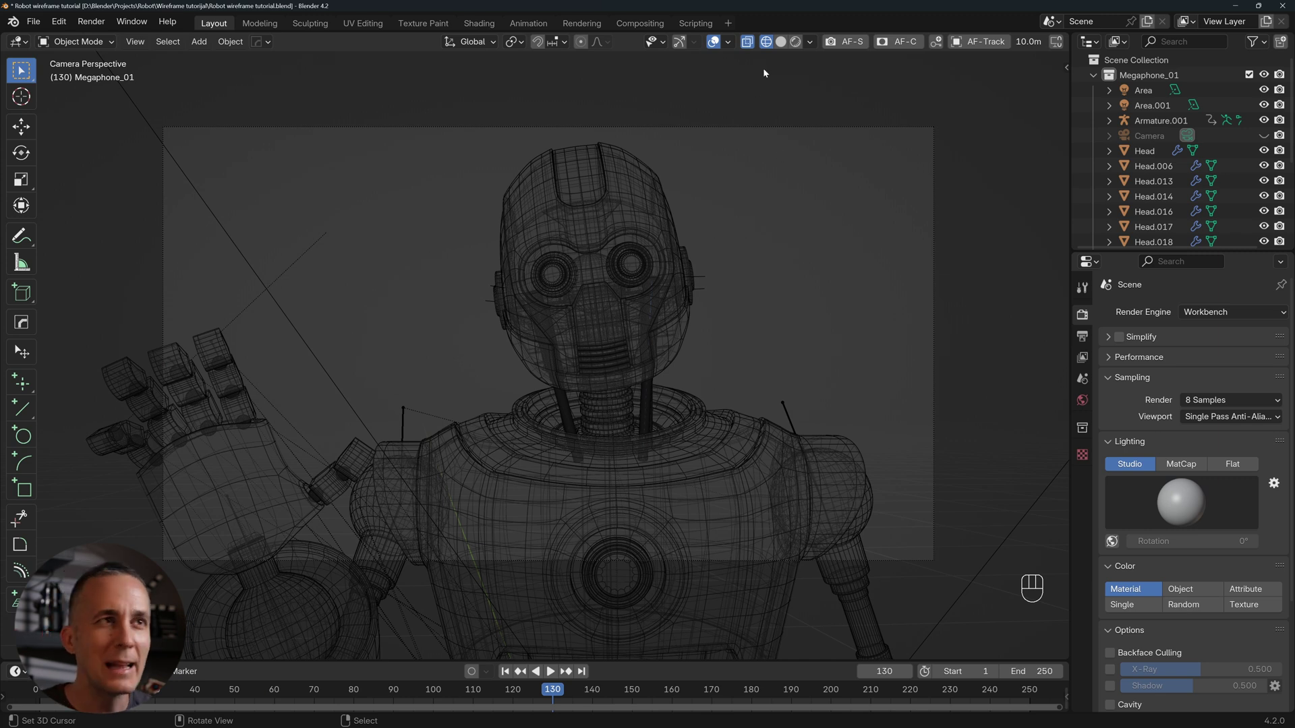
click(781, 41)
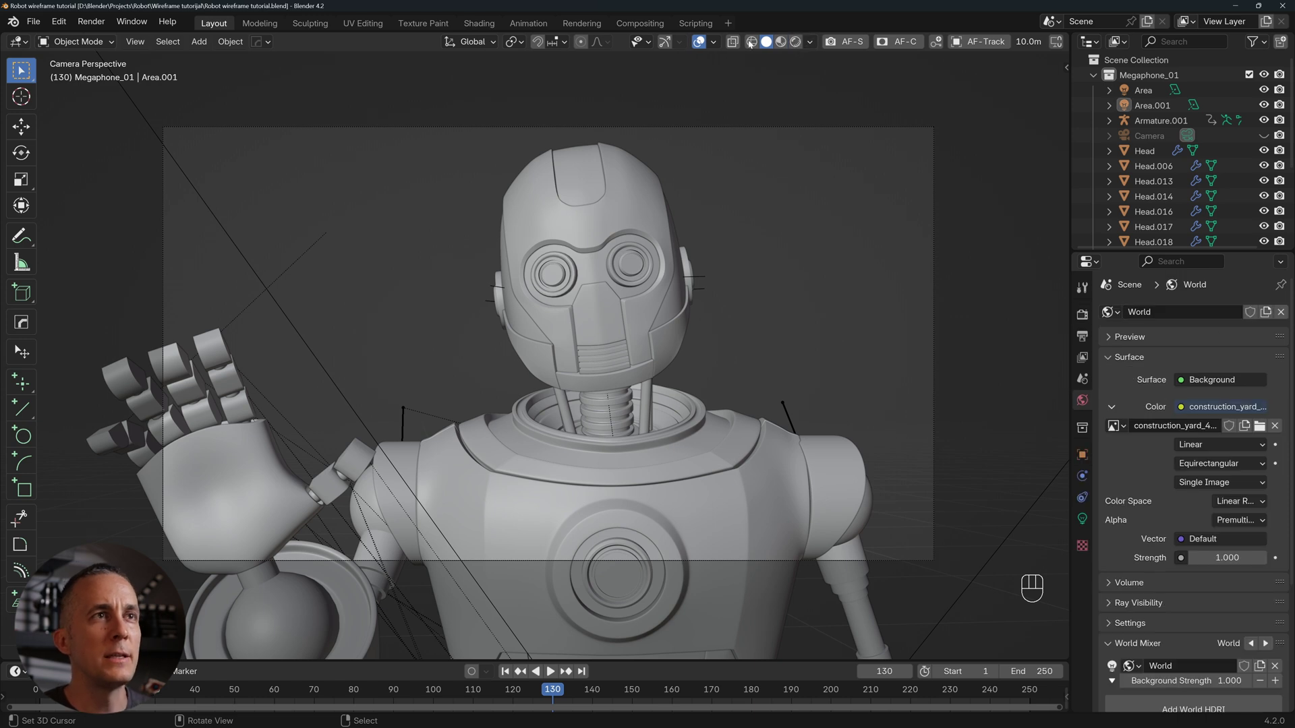
click(714, 43)
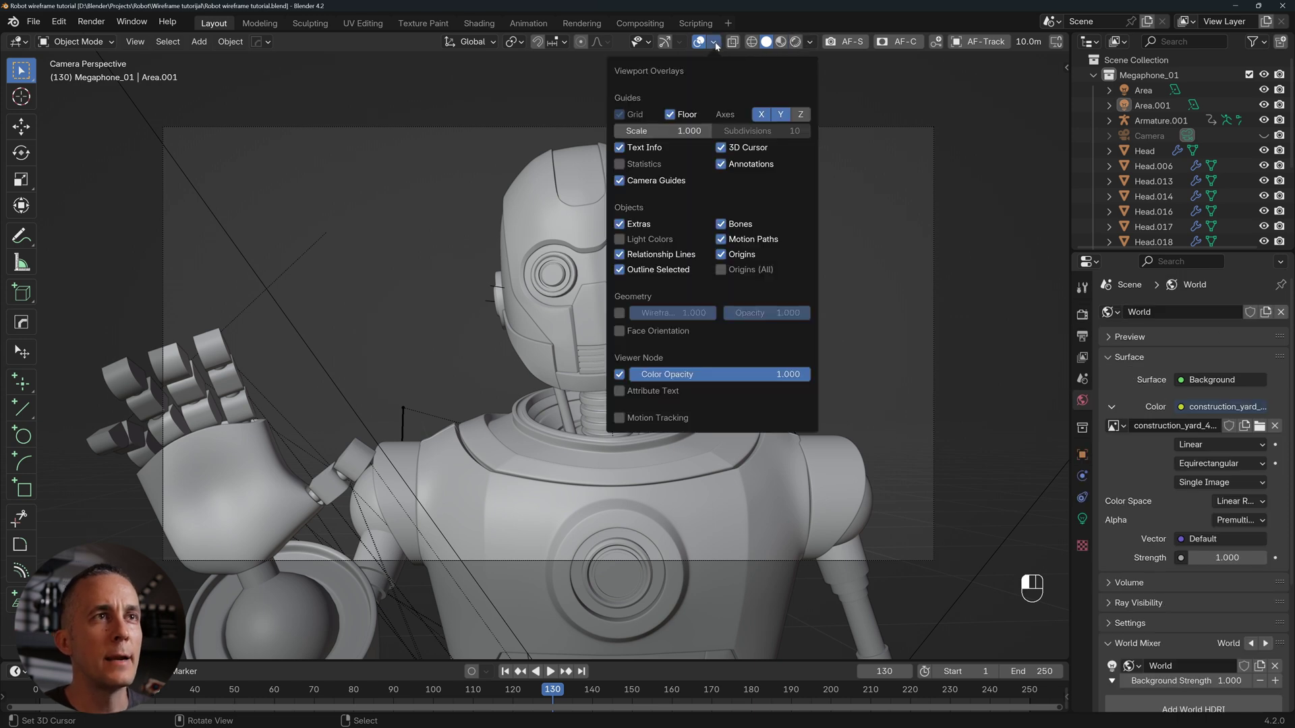
click(619, 313)
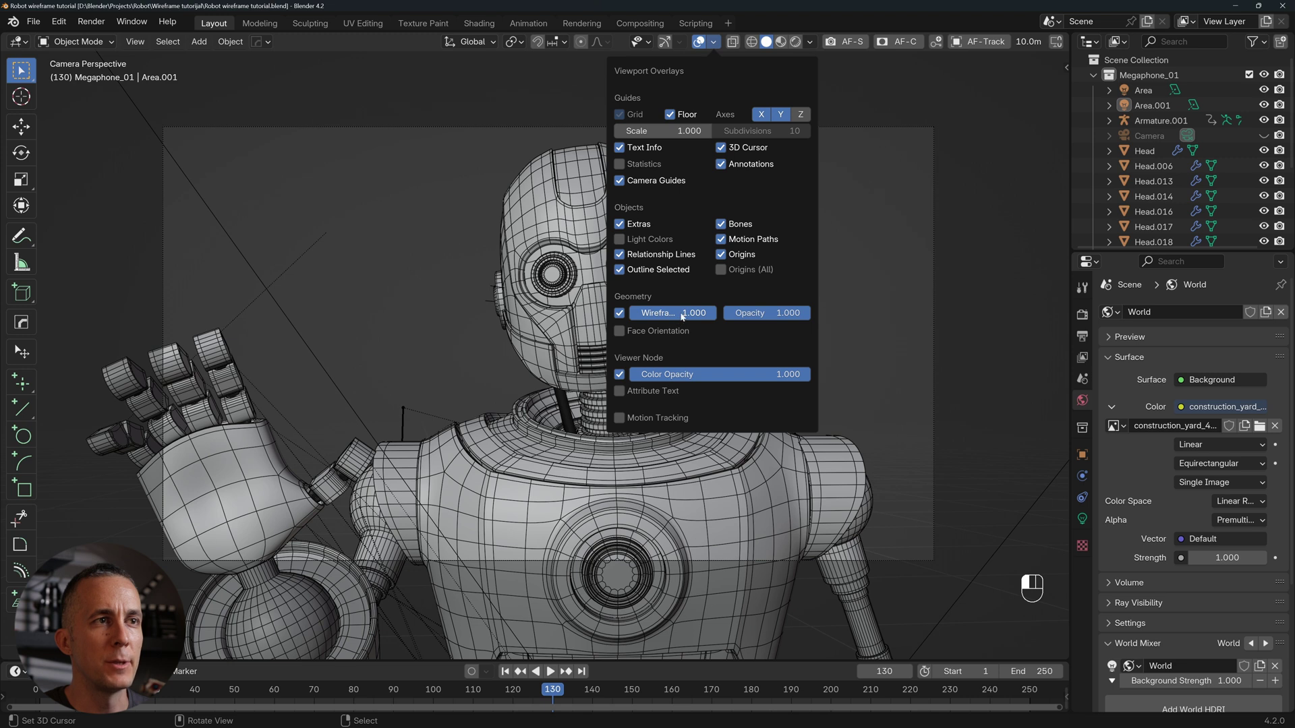
drag(675, 313, 785, 313)
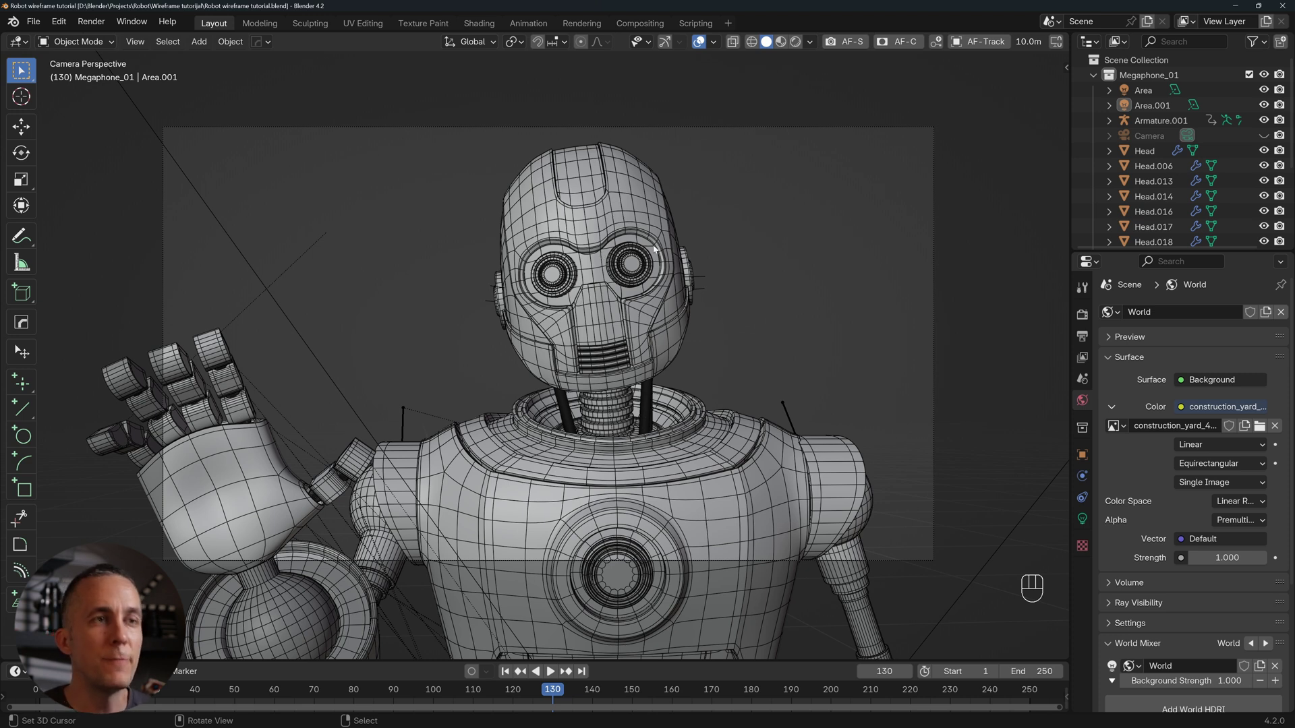
key(F12)
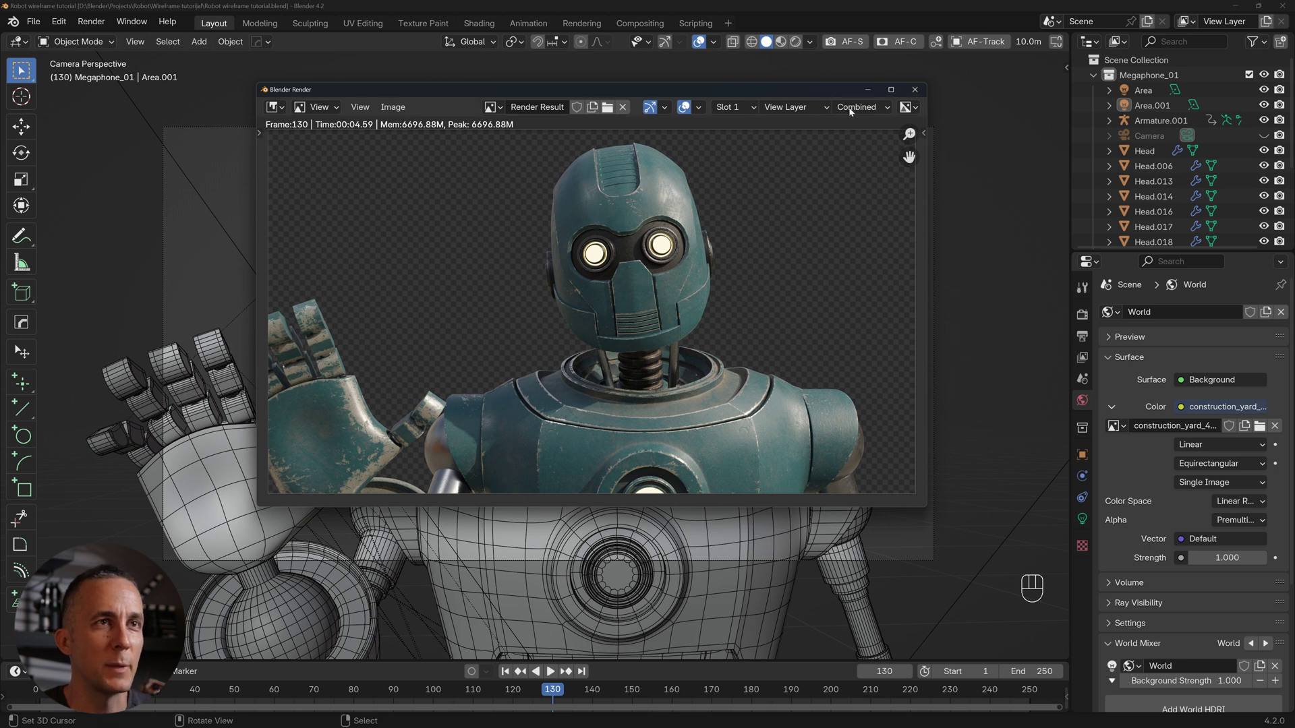
- Close the F12 render, make a viewport render of the wireframe robot, then close it
click(915, 90)
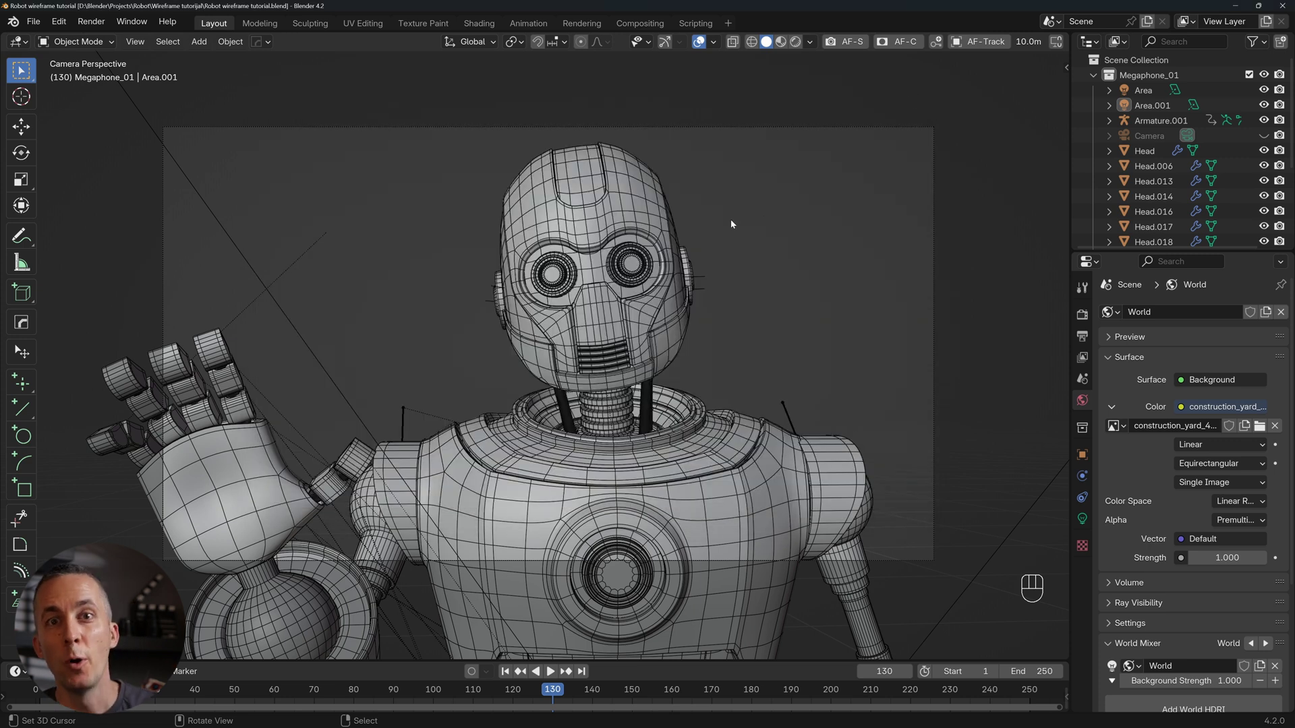
click(135, 43)
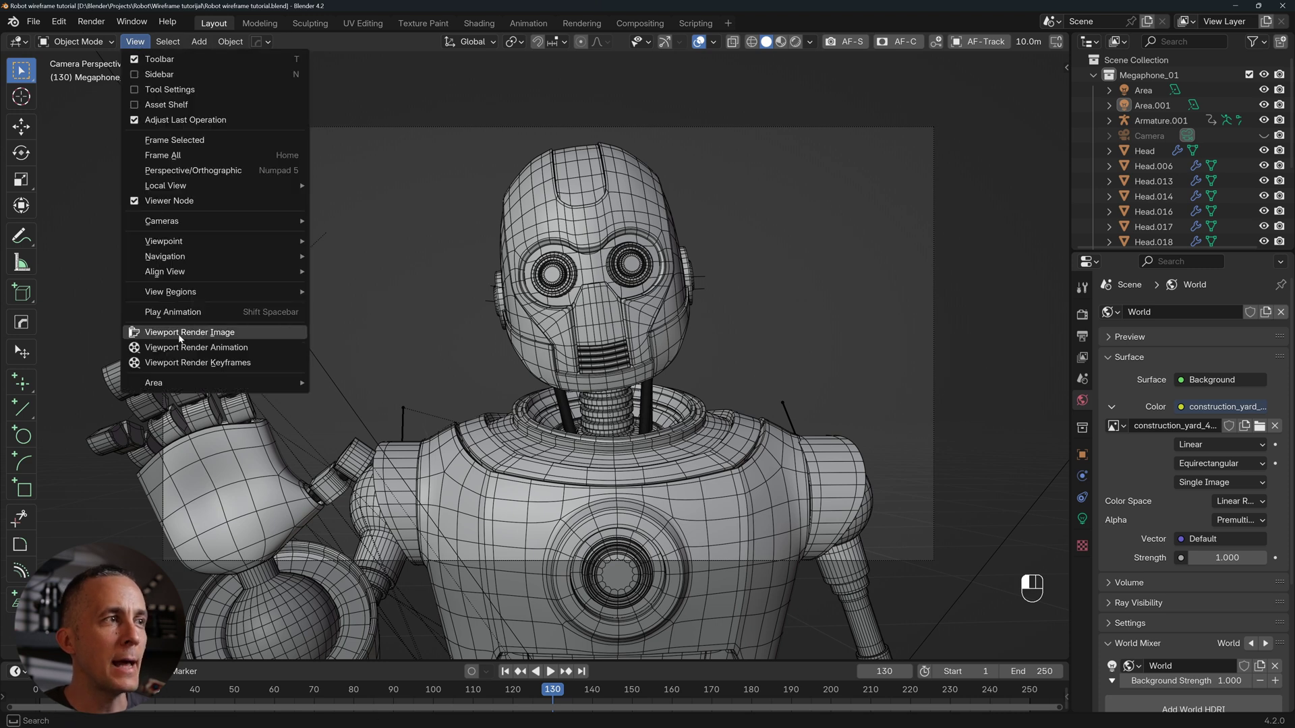
click(203, 333)
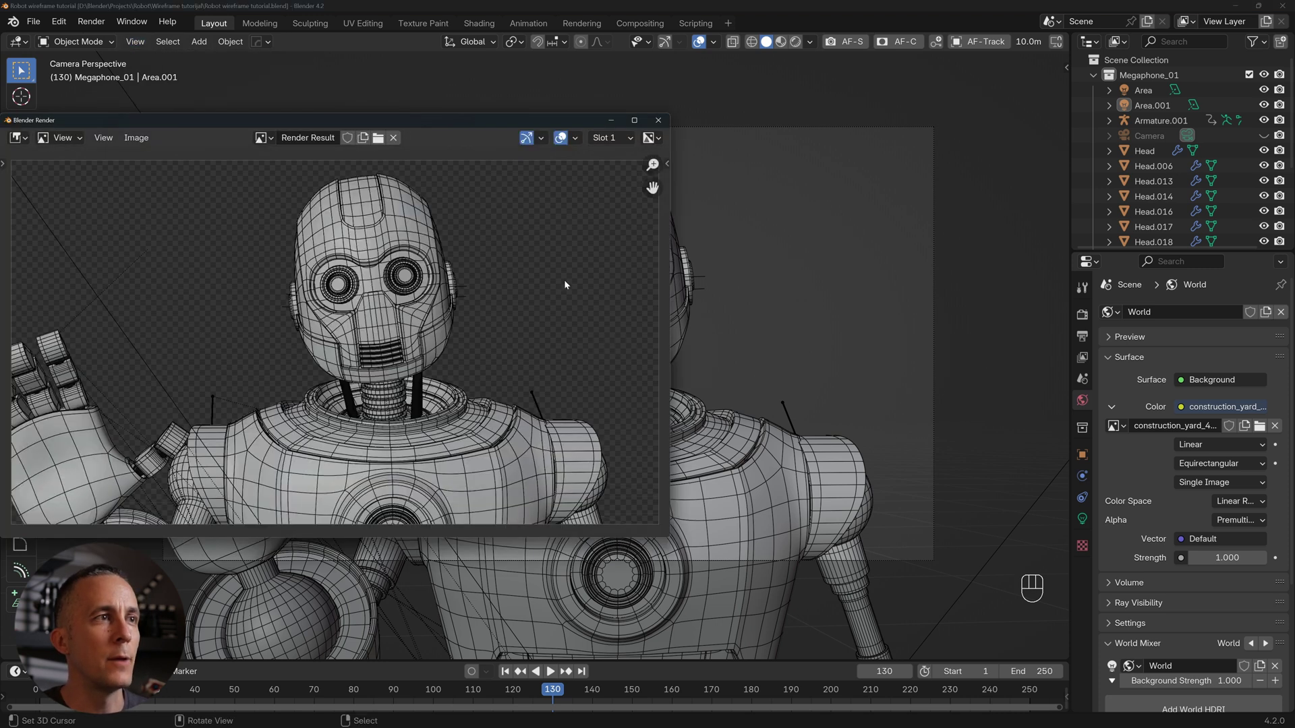
drag(482, 120, 659, 119)
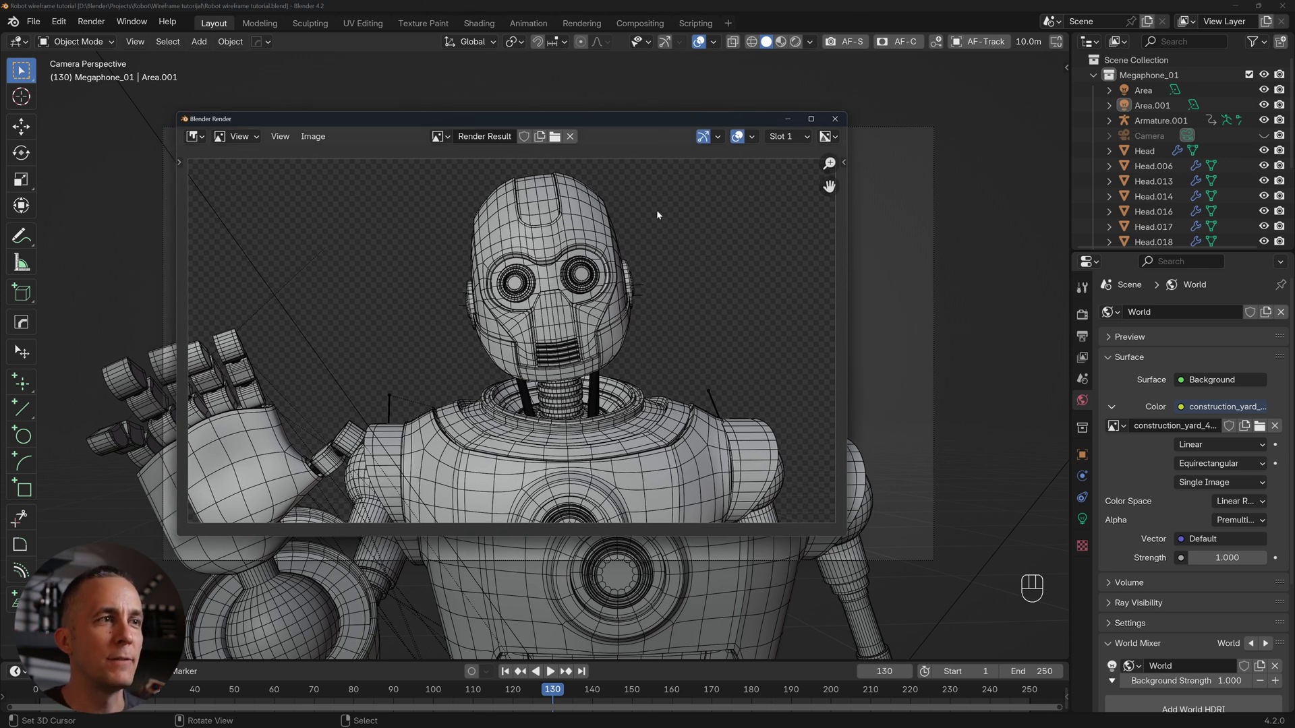
click(835, 118)
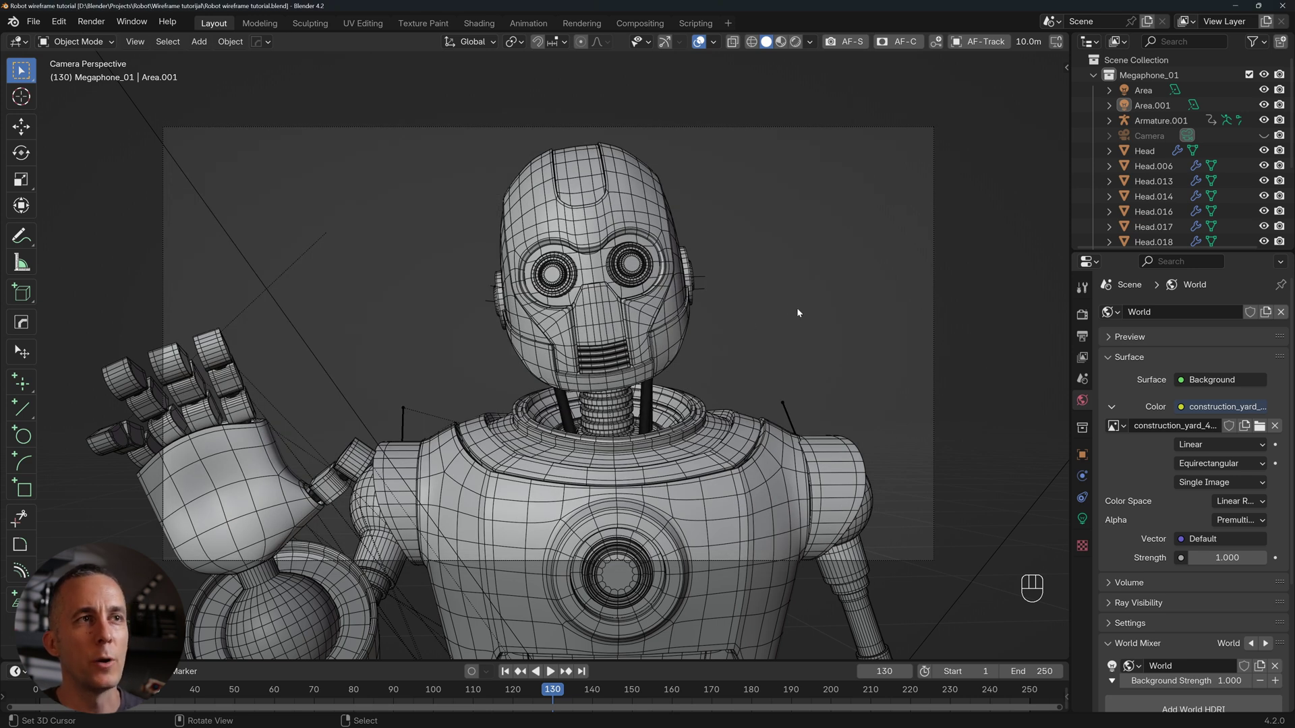
- Turn off the Extras, Bones and Relationship Lines overlays
click(713, 42)
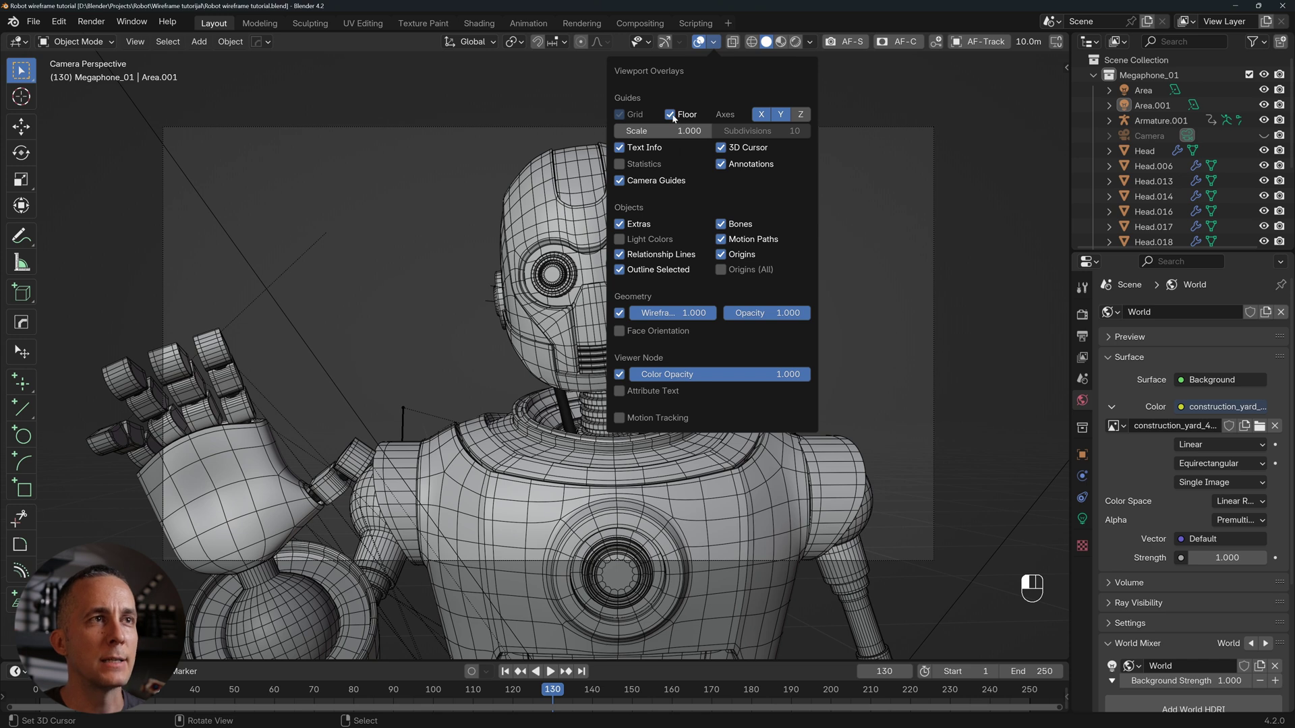
click(619, 224)
click(721, 224)
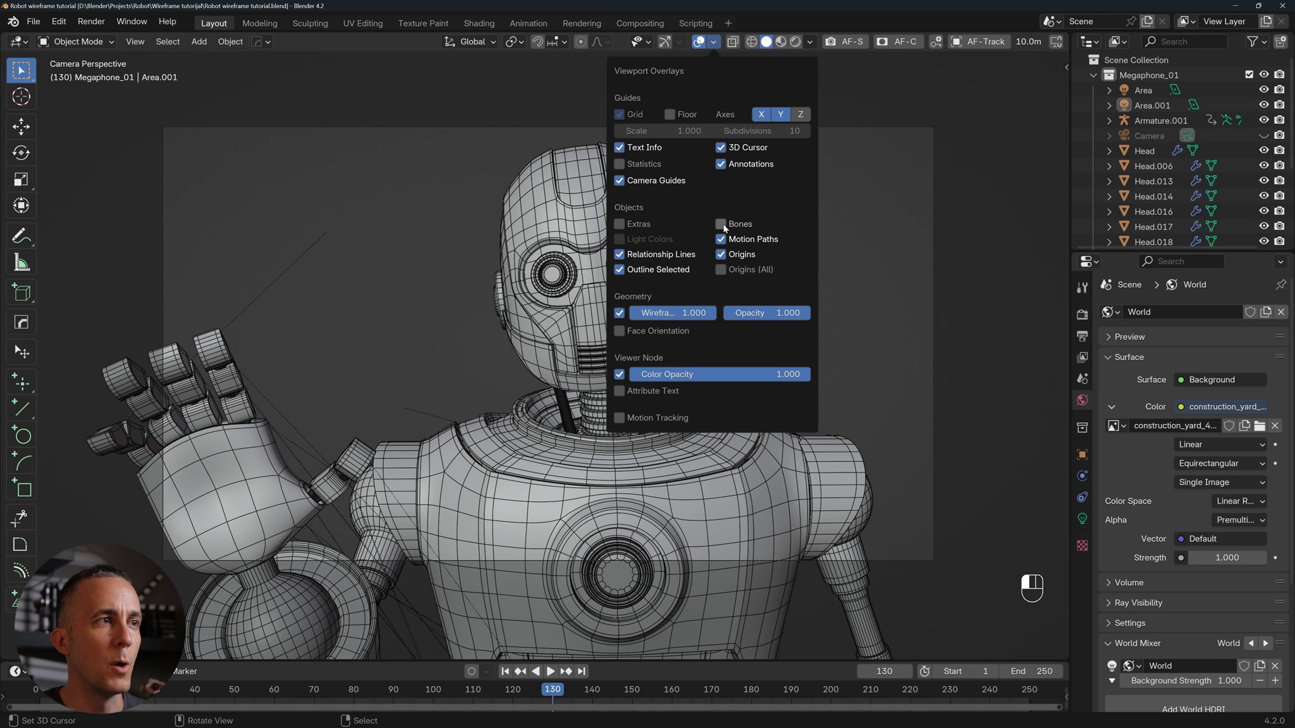
click(619, 255)
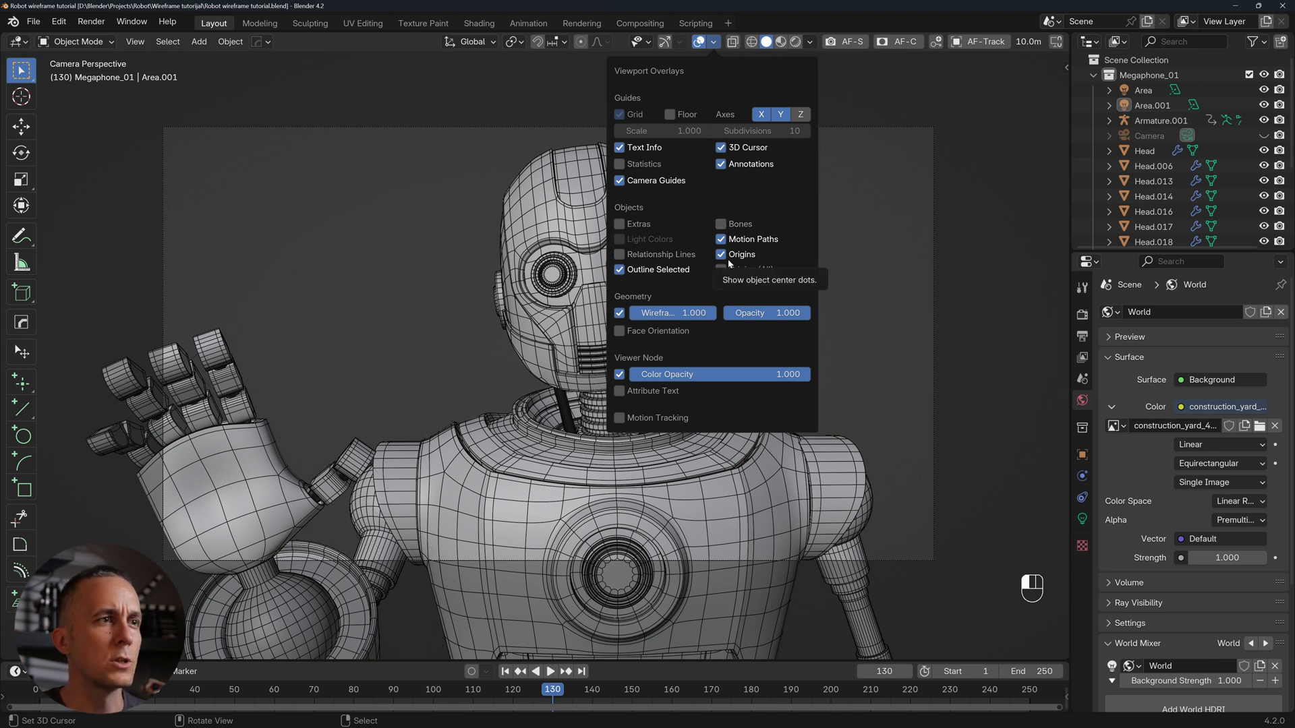
- Make a clean viewport render of the wireframe robot and close the render window
click(135, 41)
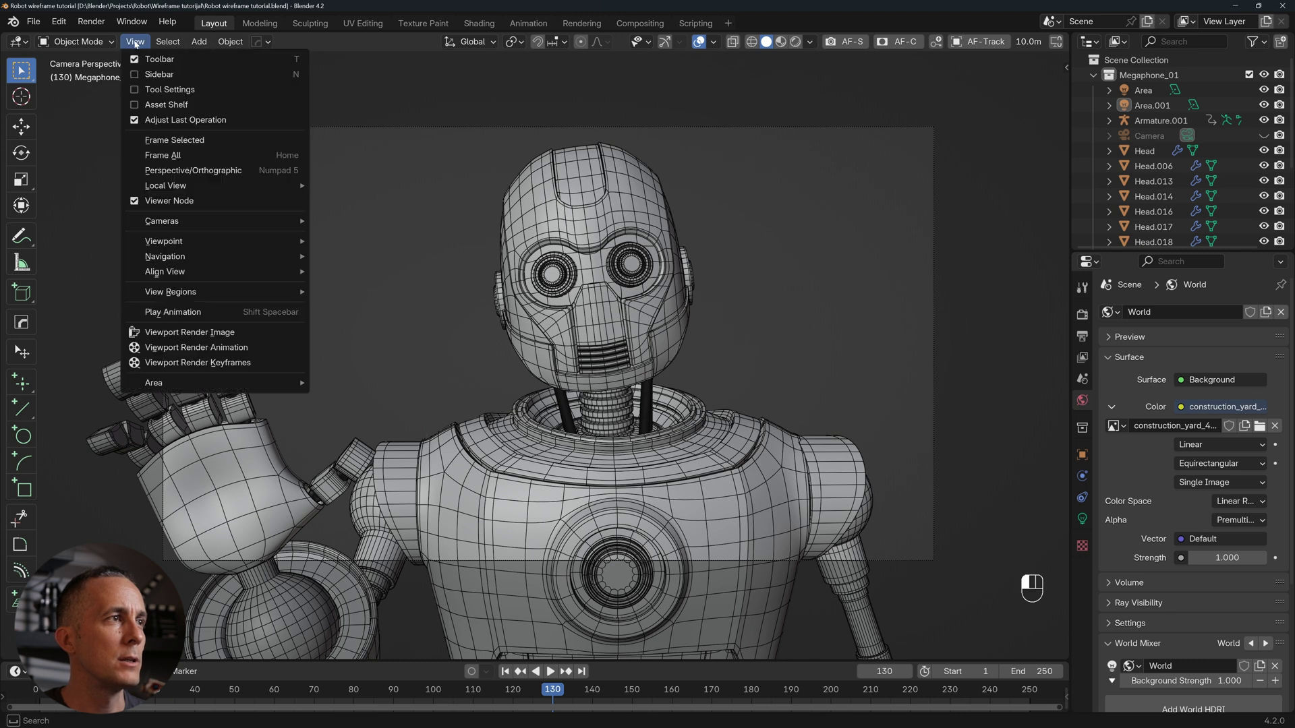
click(180, 331)
drag(444, 125, 661, 105)
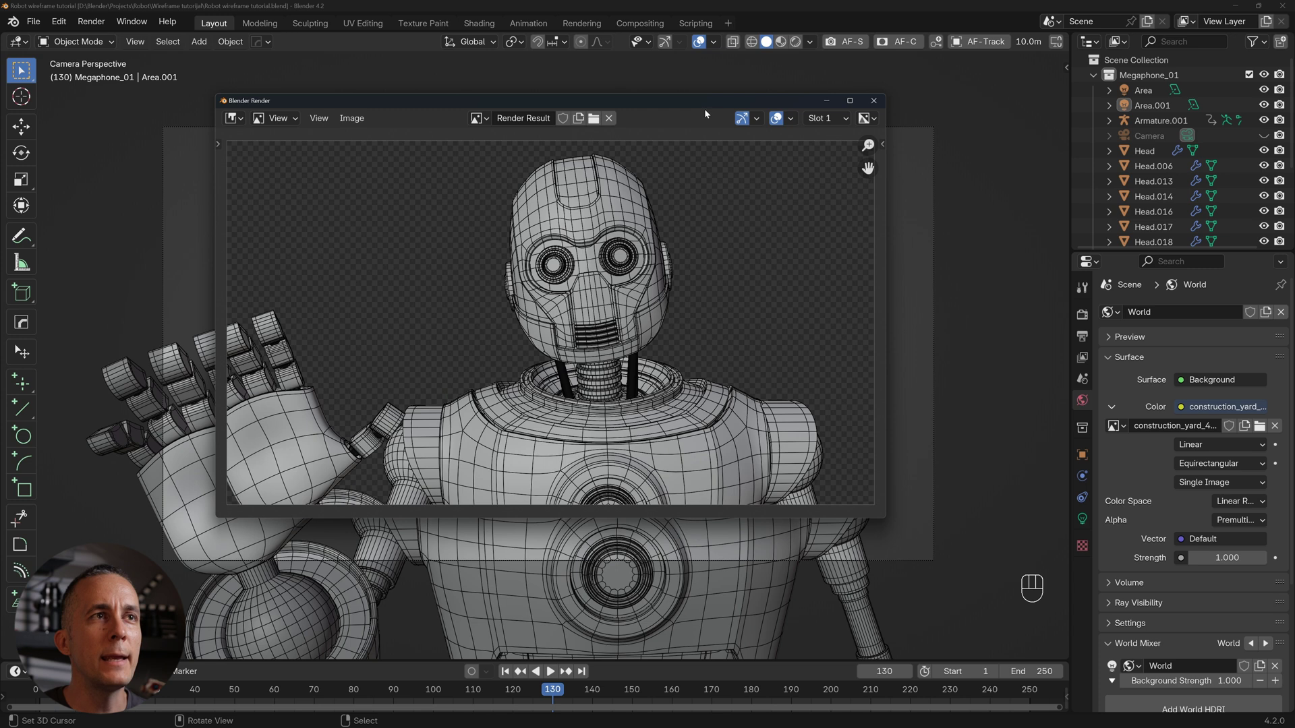
click(873, 101)
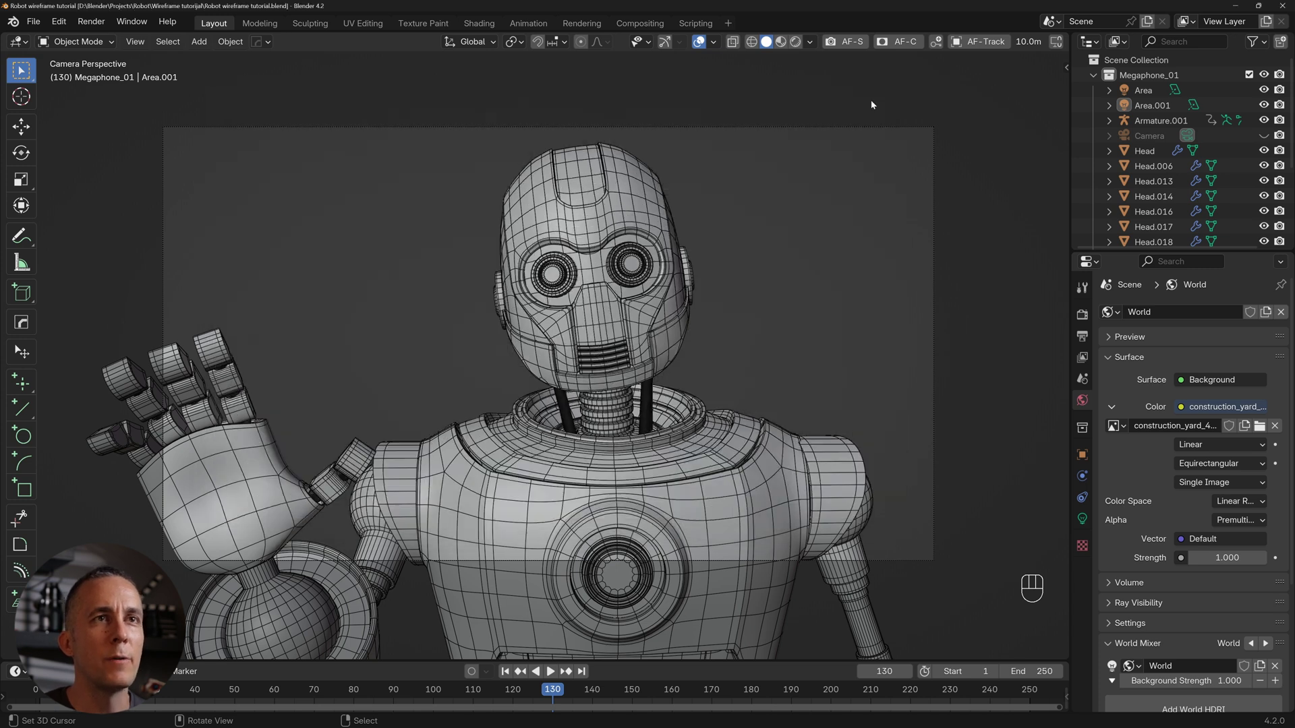
click(809, 42)
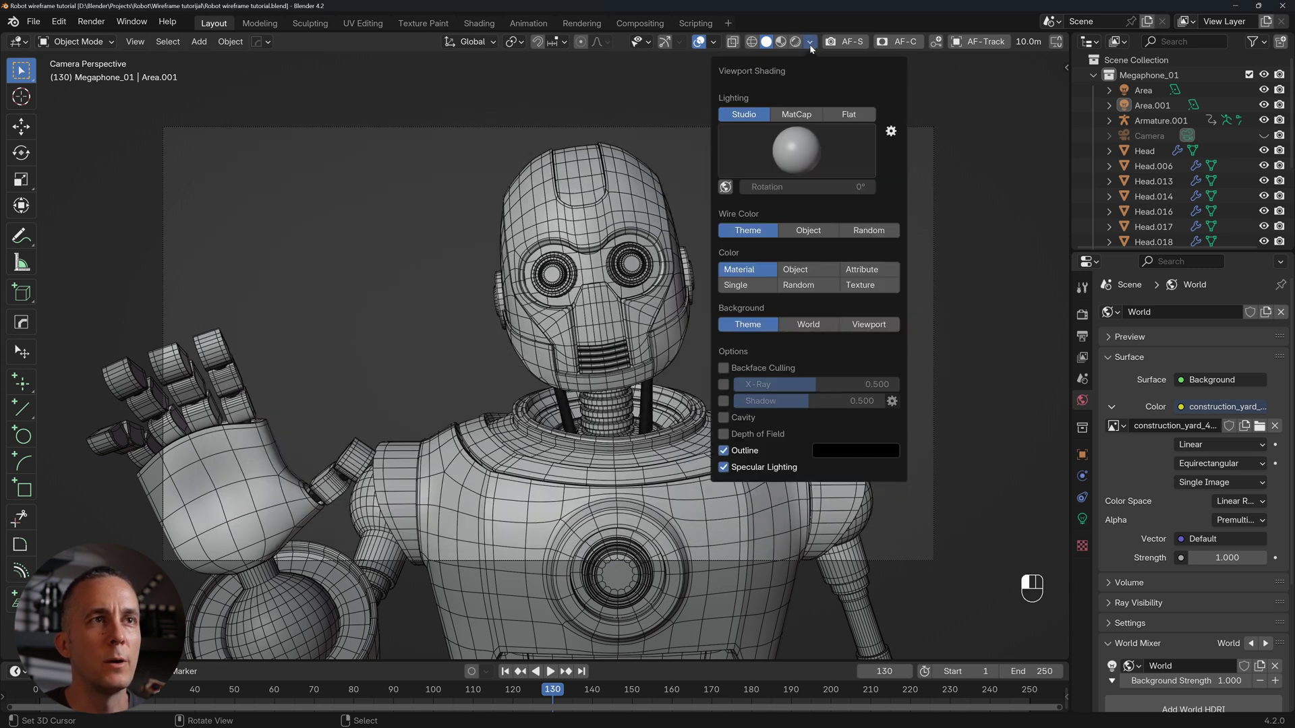
- Shade the robot with the red matcap and make a viewport render of it
click(796, 114)
click(796, 150)
click(855, 202)
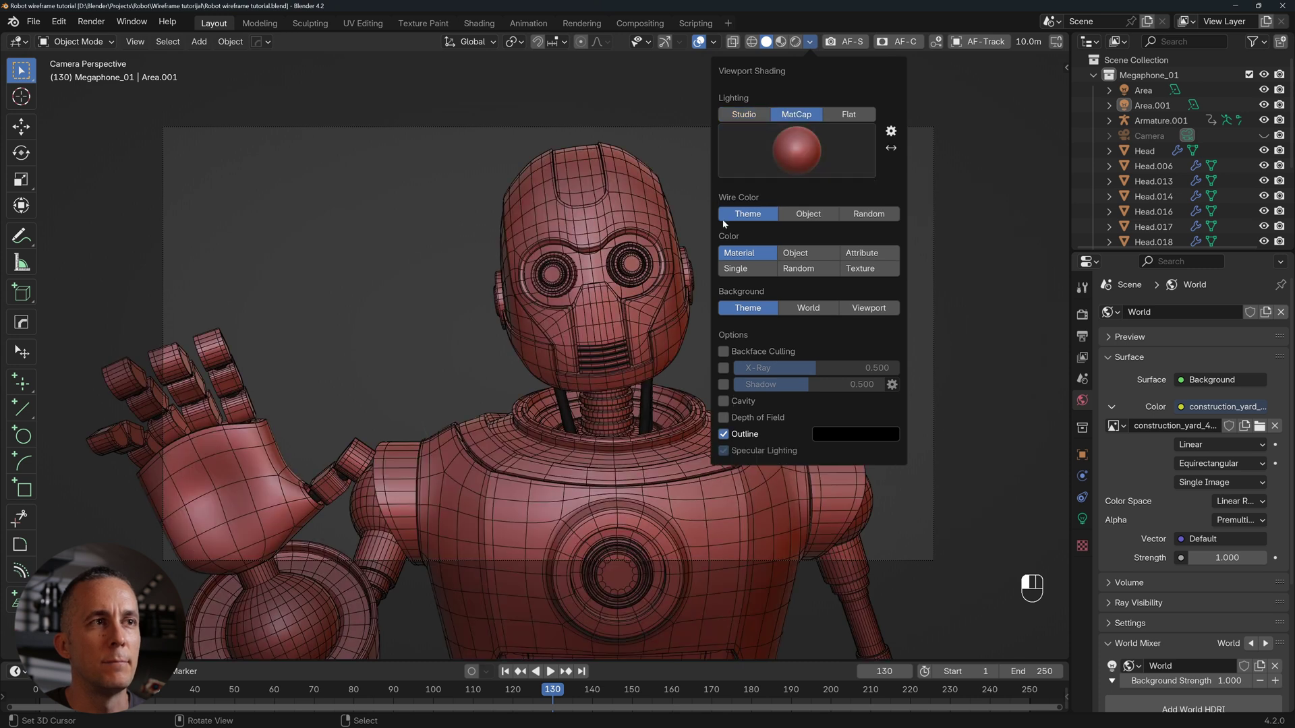
click(135, 42)
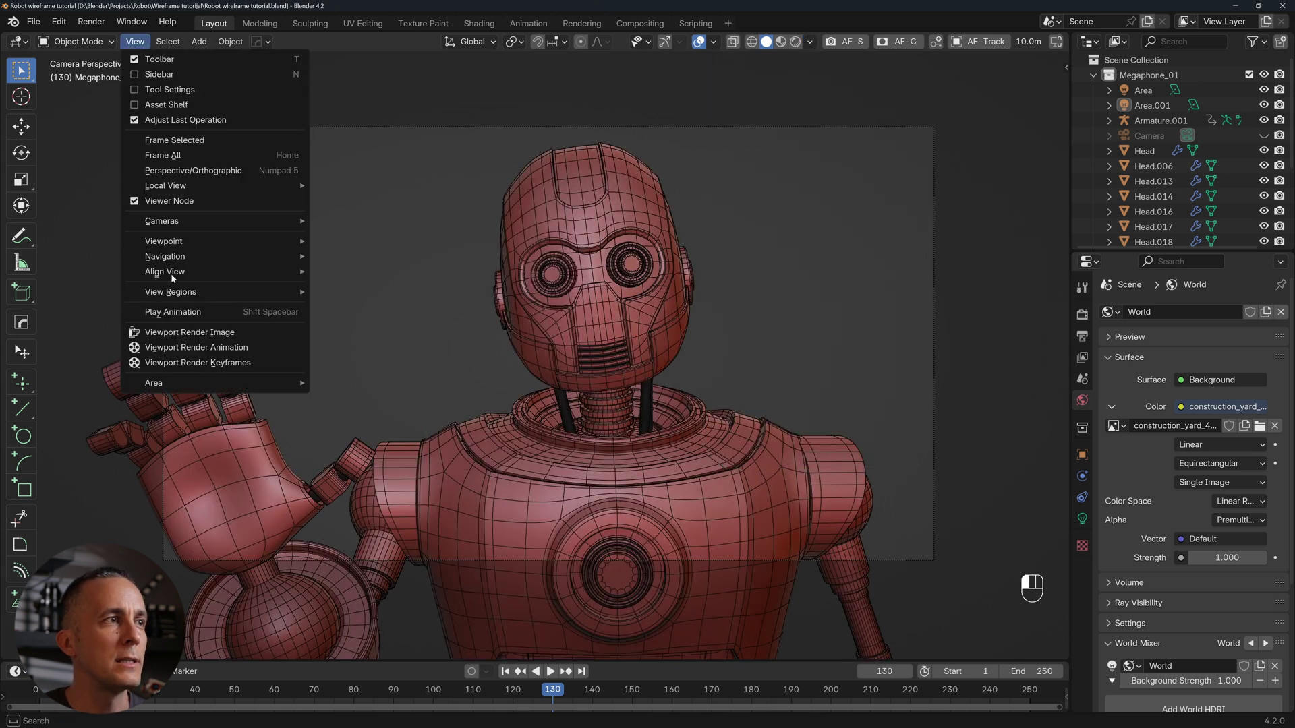
click(190, 332)
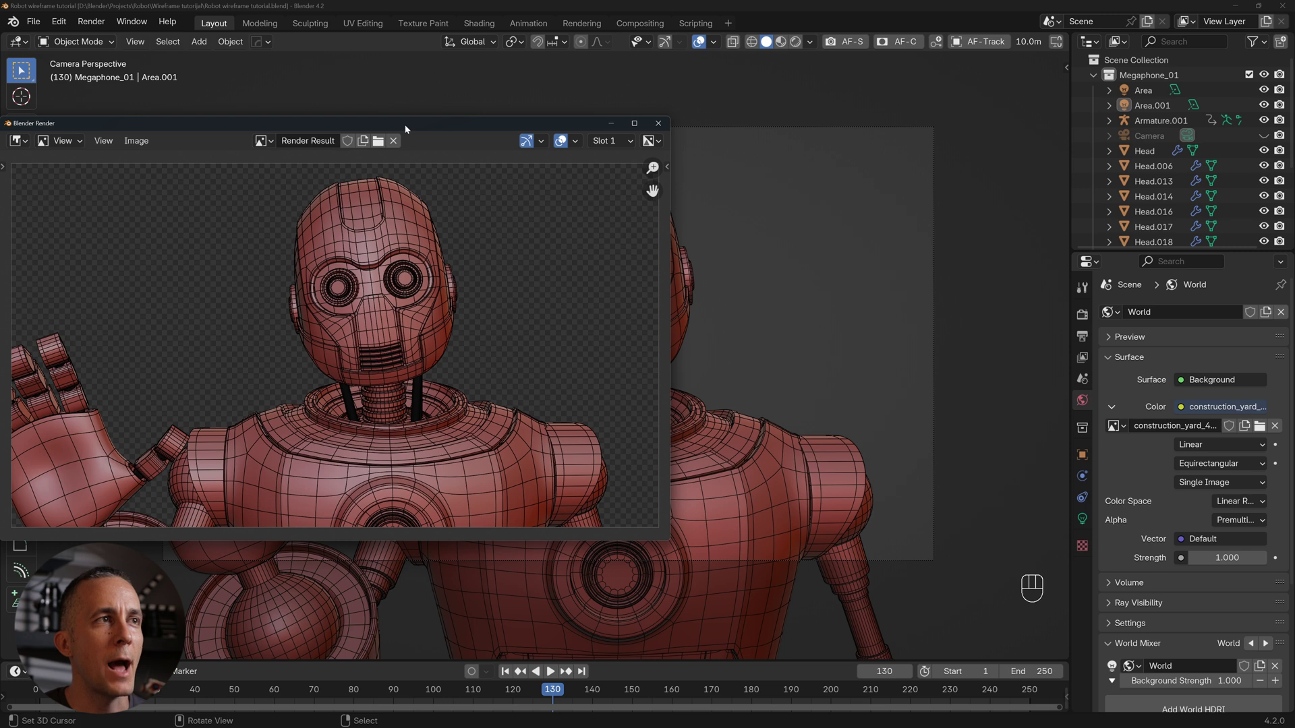
drag(405, 124, 587, 142)
click(841, 142)
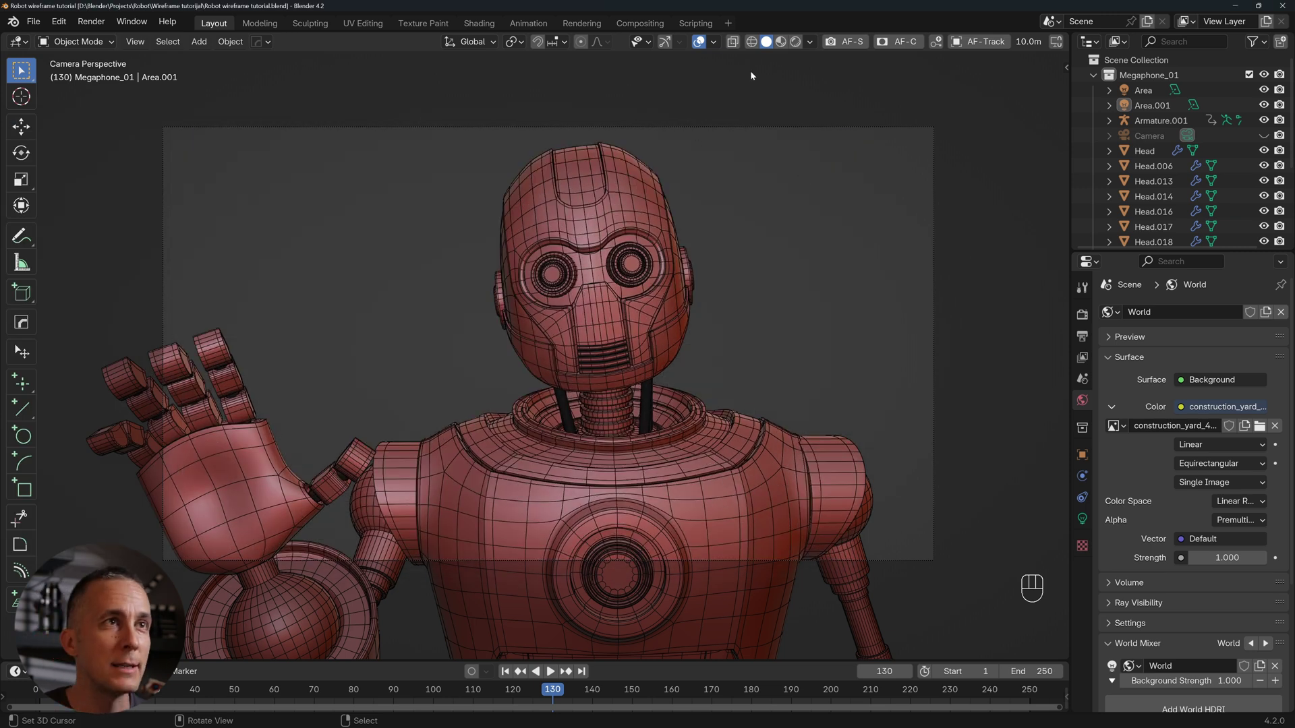
- Switch to Material Preview and make a viewport render of the blue-textured robot
click(780, 43)
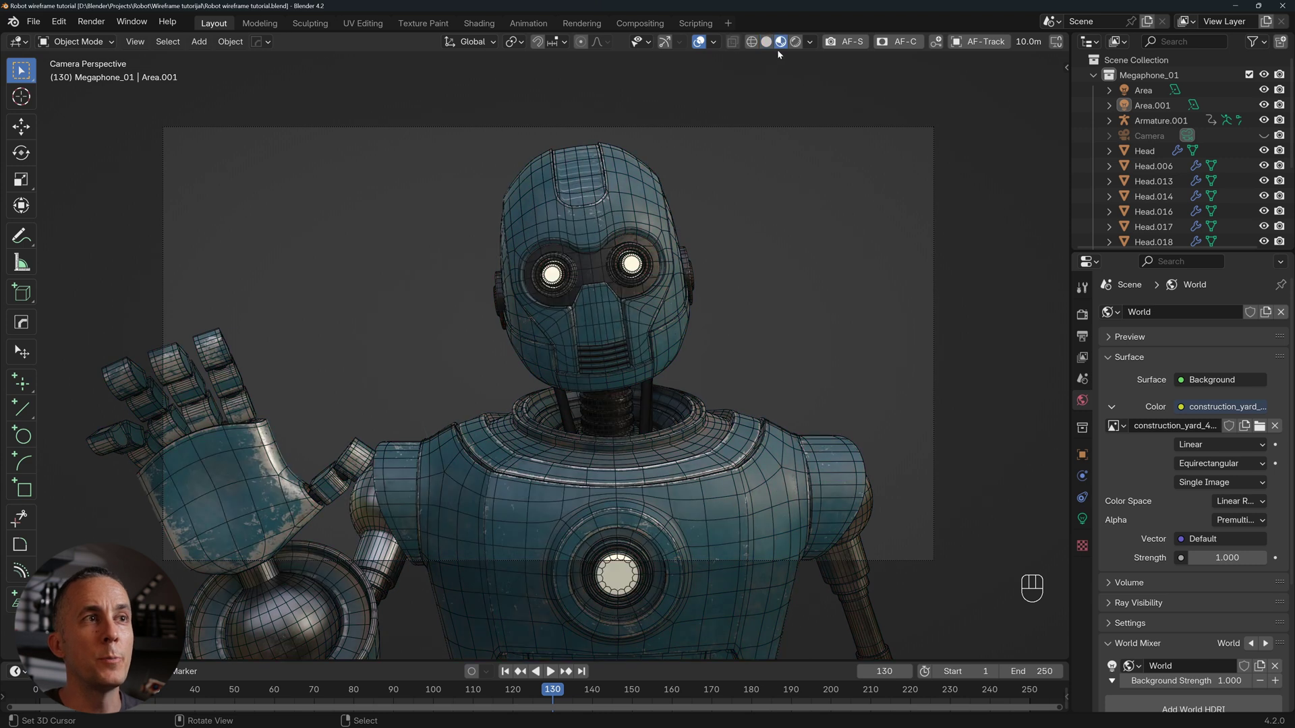
click(135, 41)
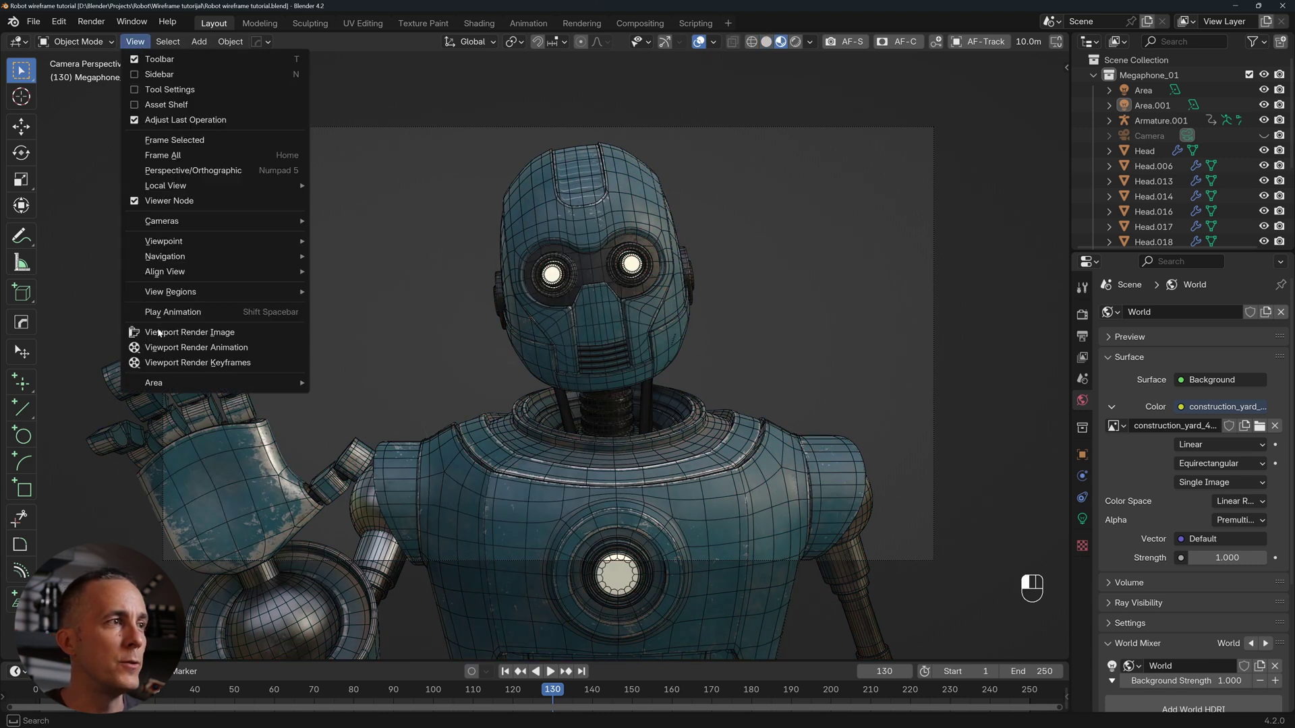
click(169, 337)
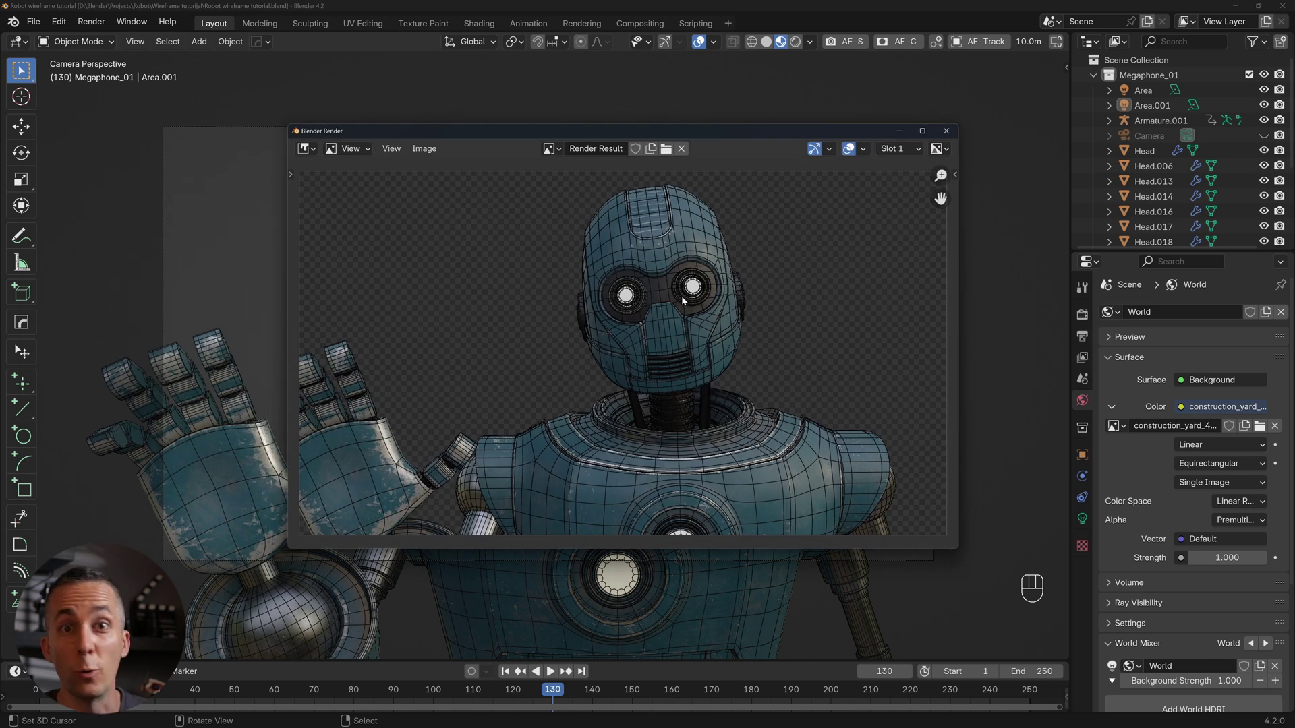
click(946, 133)
click(59, 23)
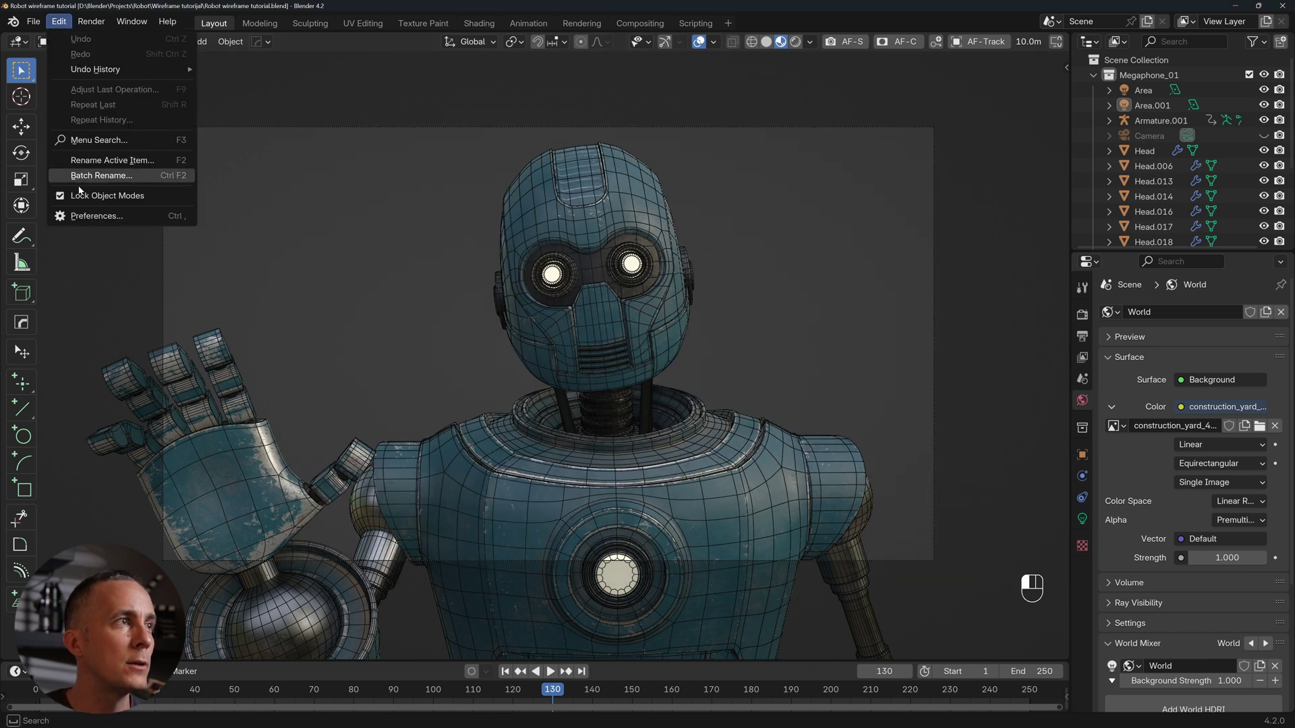
- Set the 3D Viewport theme Wire colour to white, back to black, and close Preferences
click(89, 217)
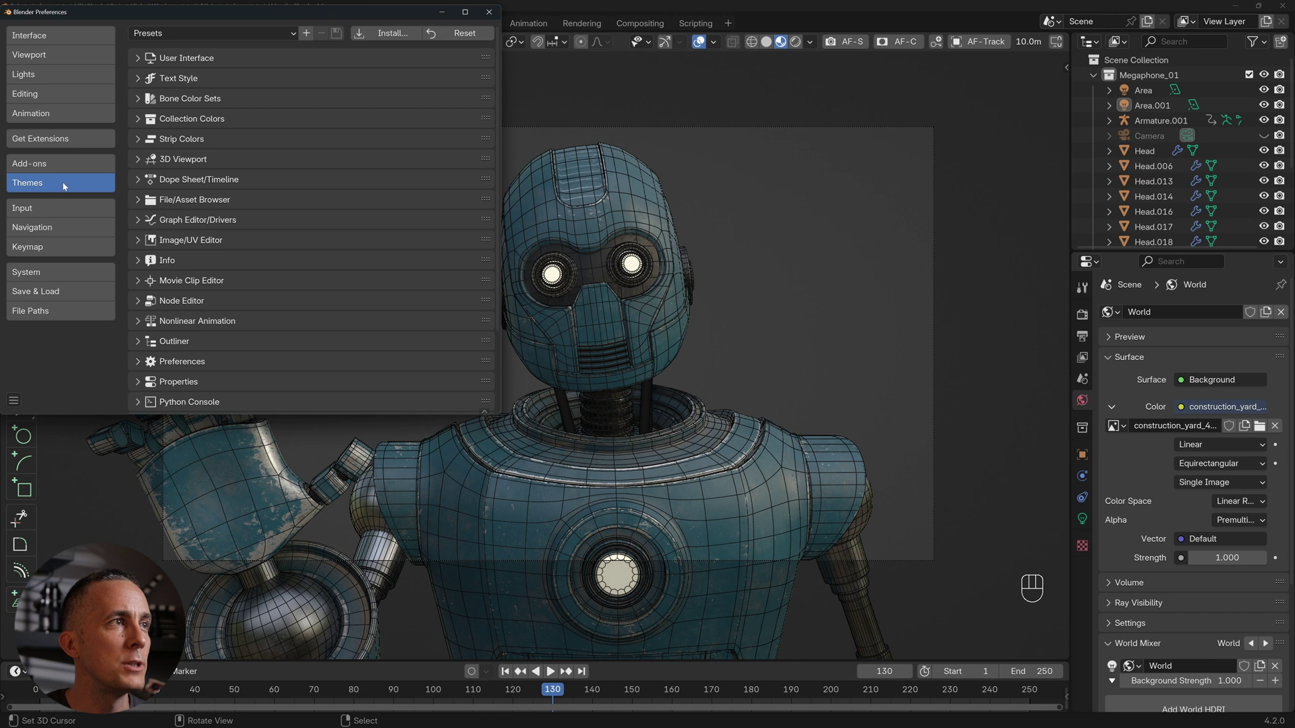
click(183, 160)
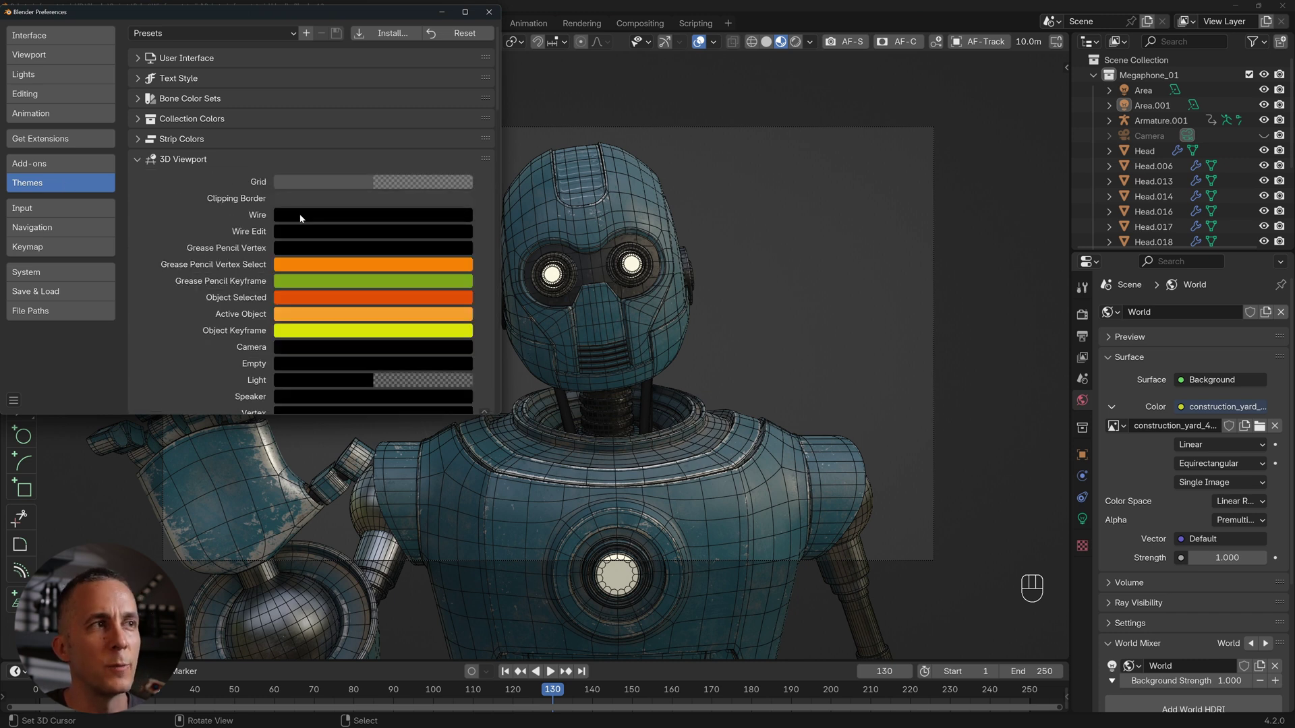
click(275, 219)
drag(464, 326, 460, 196)
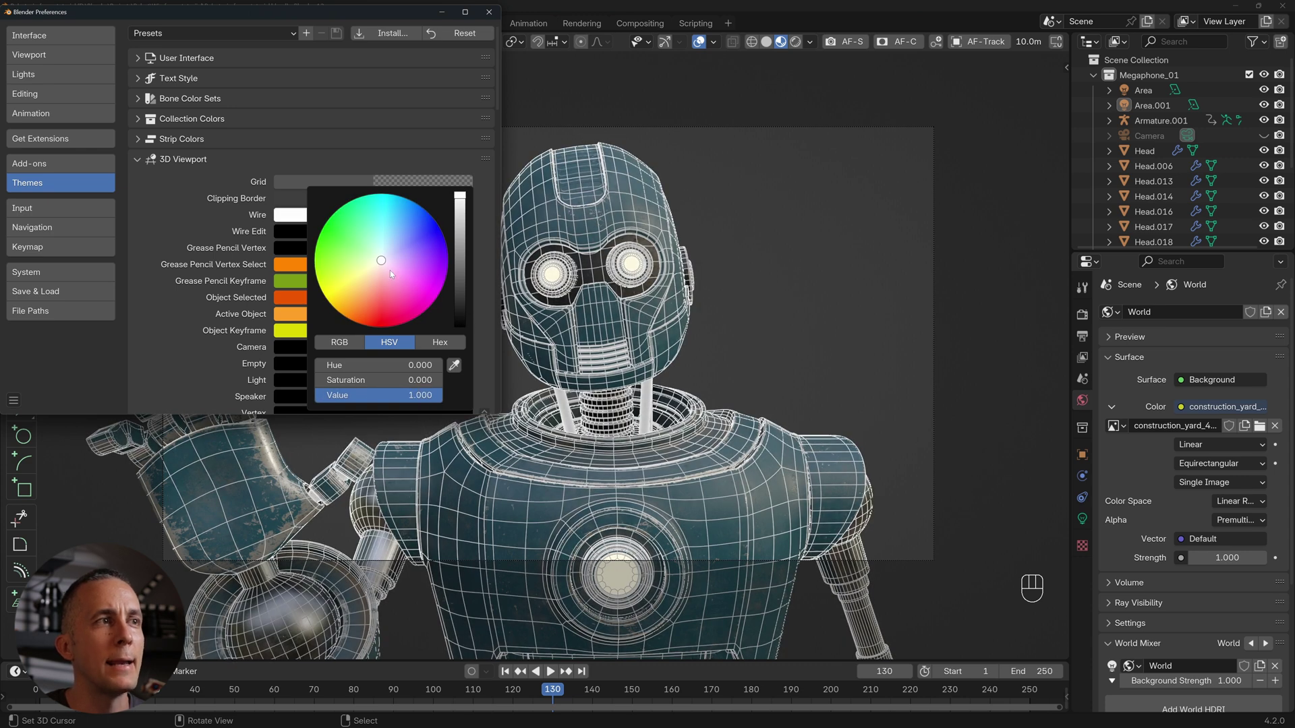
drag(460, 197, 460, 326)
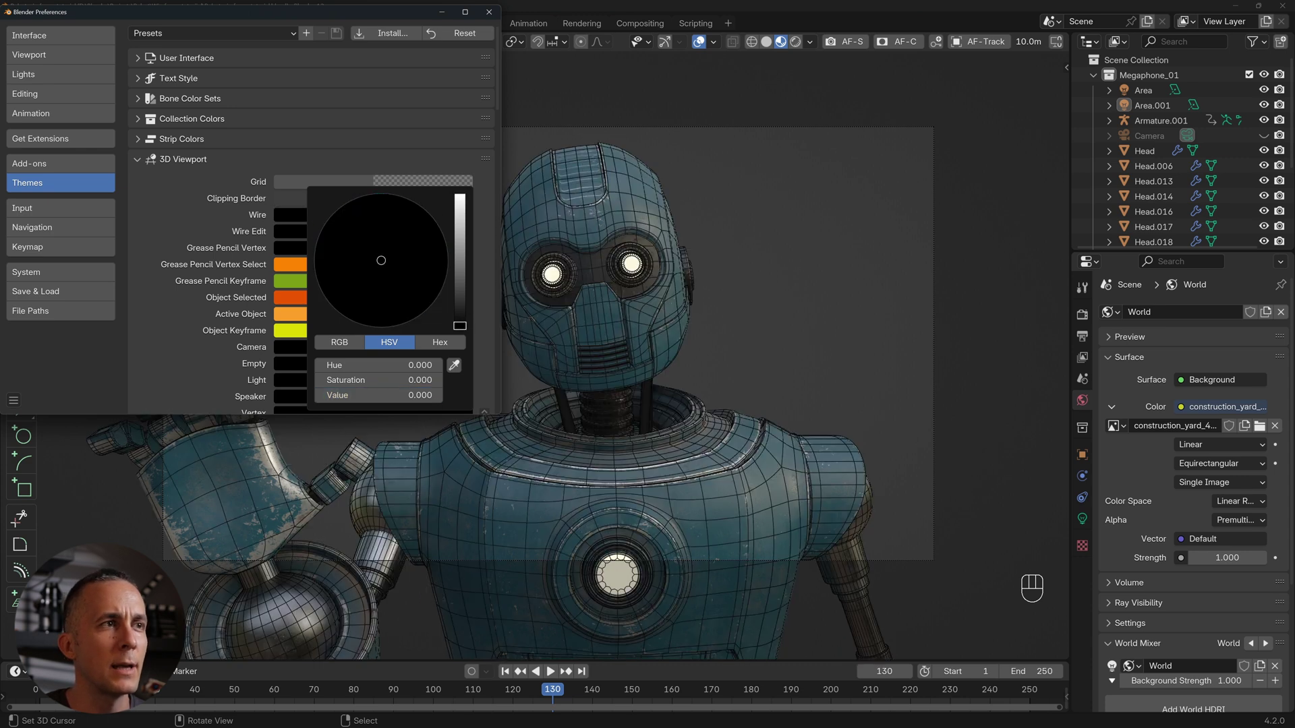
click(489, 12)
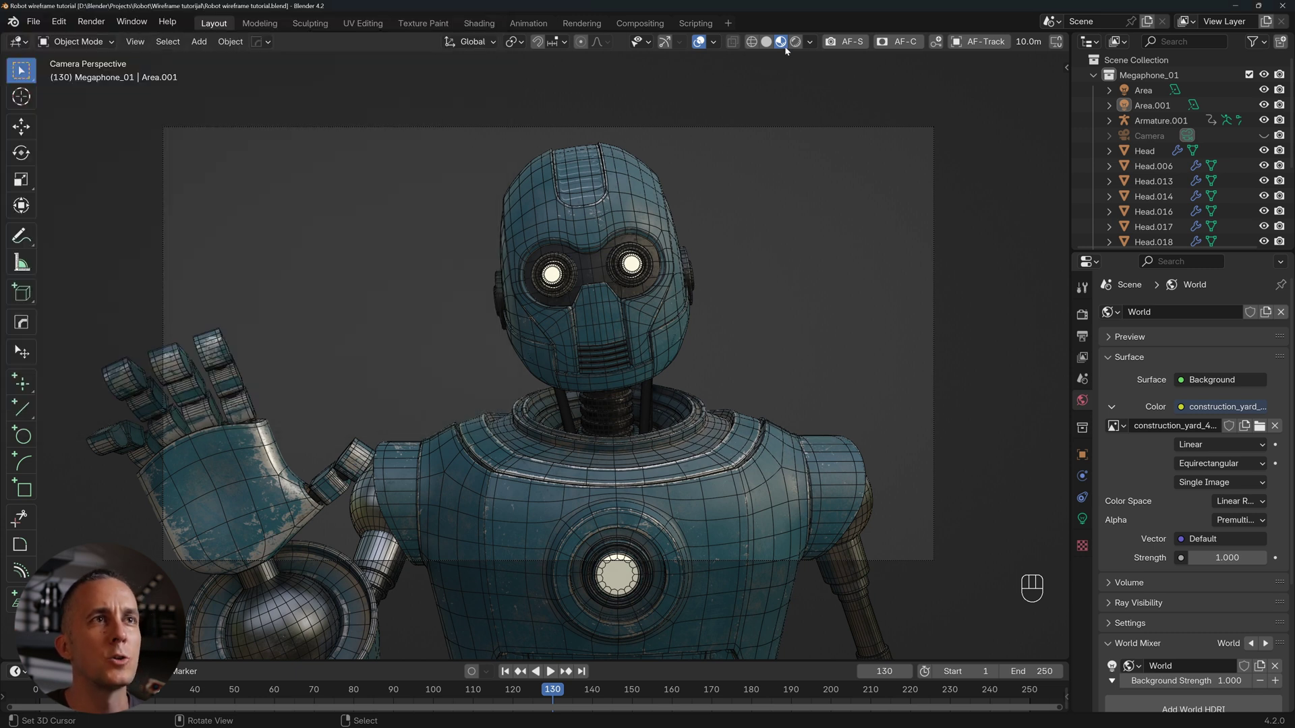
- Preview the robot in Rendered shading, then return to Solid shading
key(z)
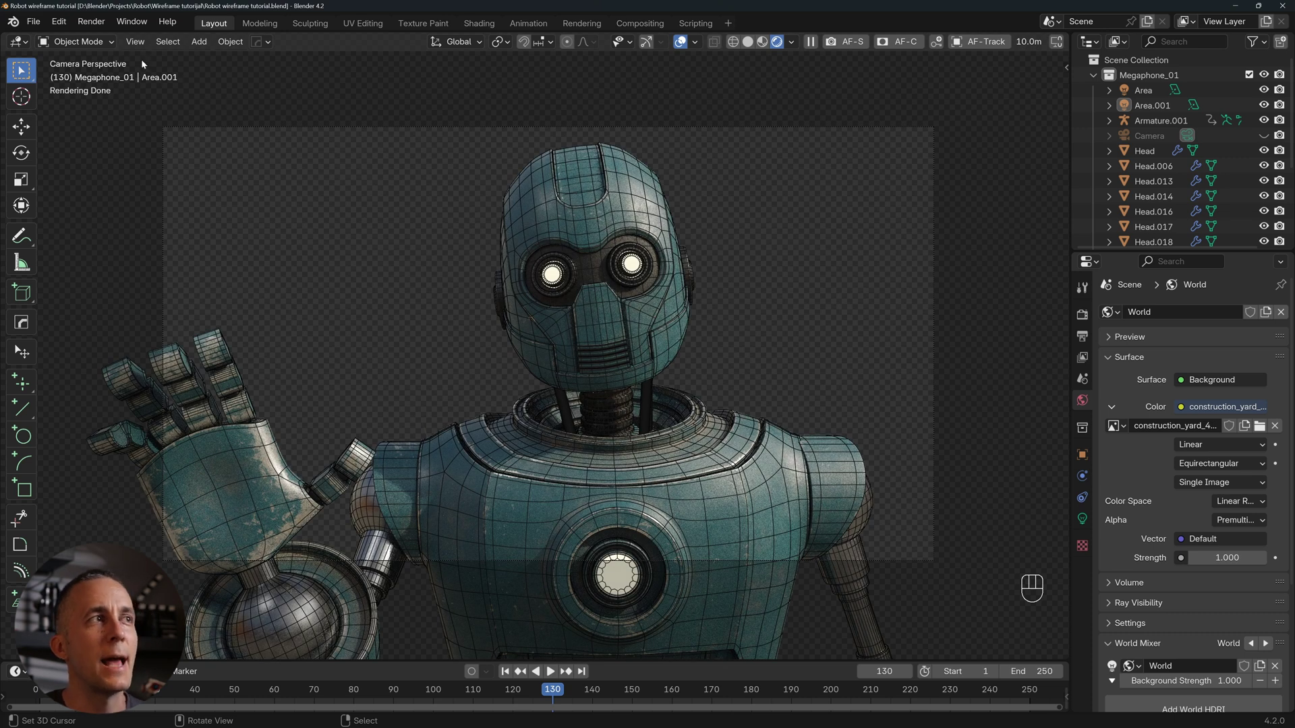
click(135, 41)
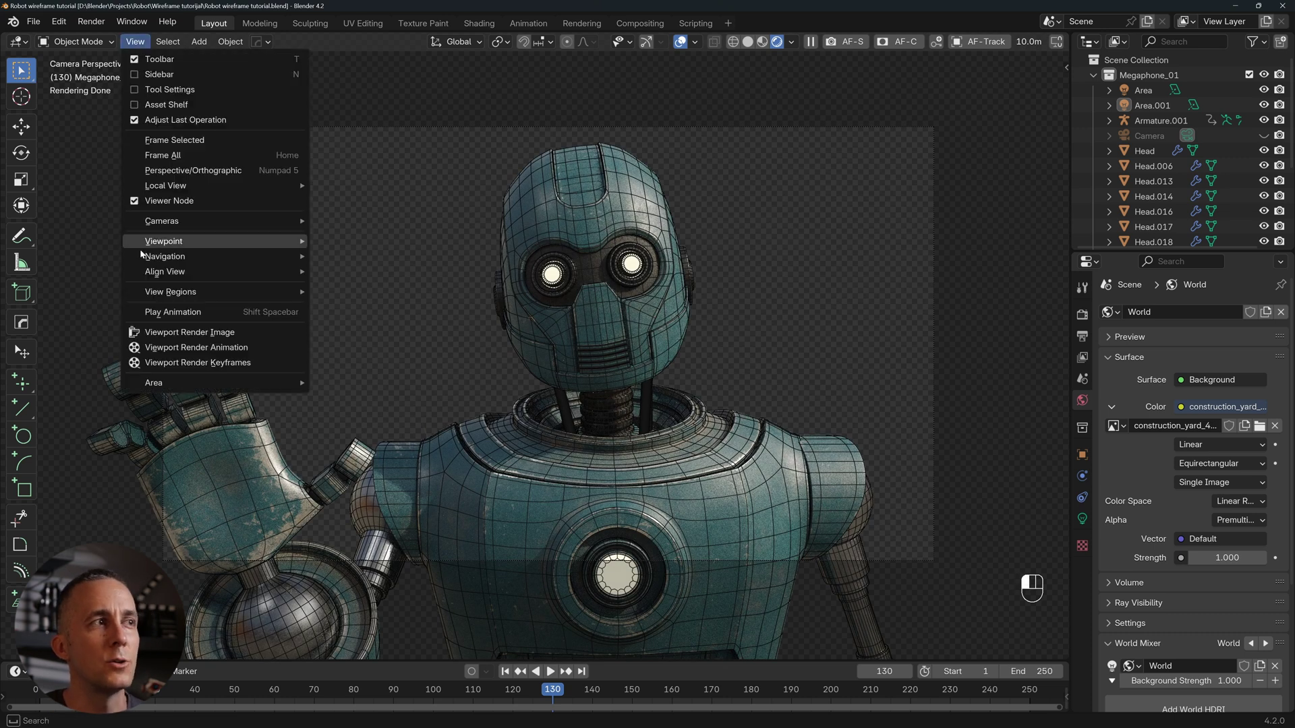
click(747, 41)
click(810, 42)
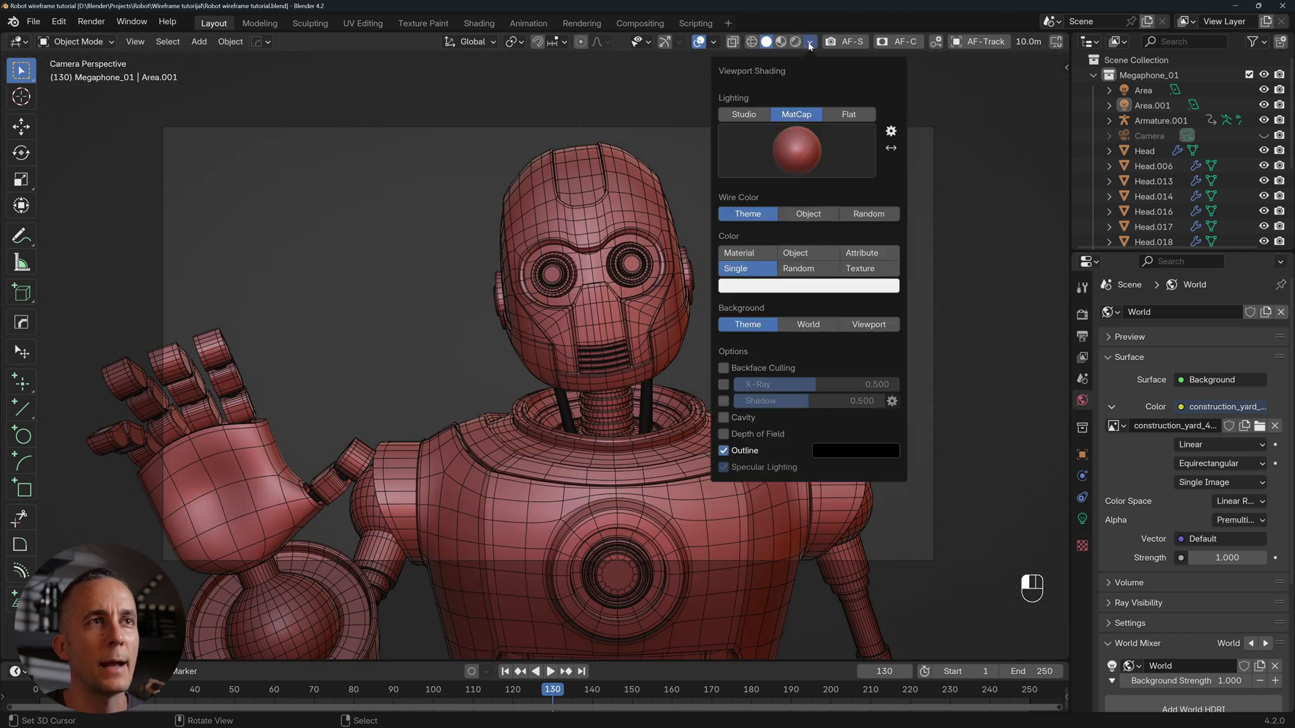
- Try Flat lighting with an orange Single display colour
click(849, 114)
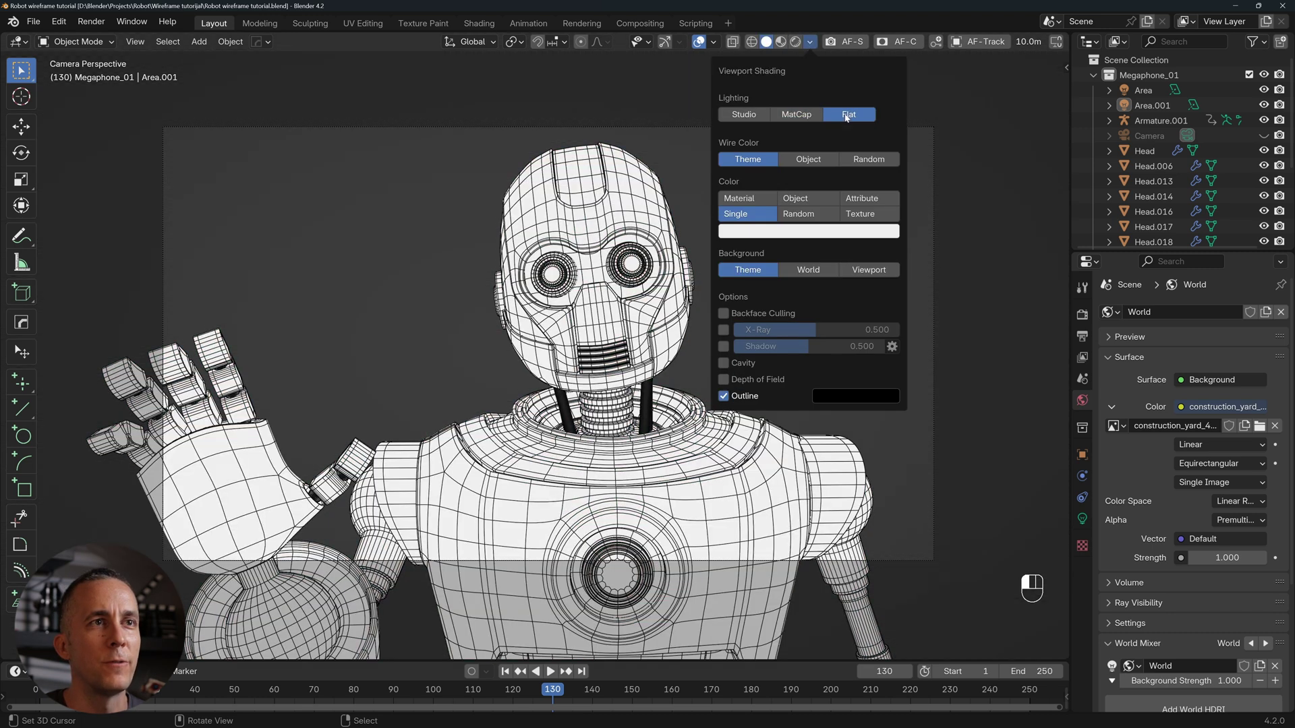
click(822, 231)
drag(824, 259, 752, 358)
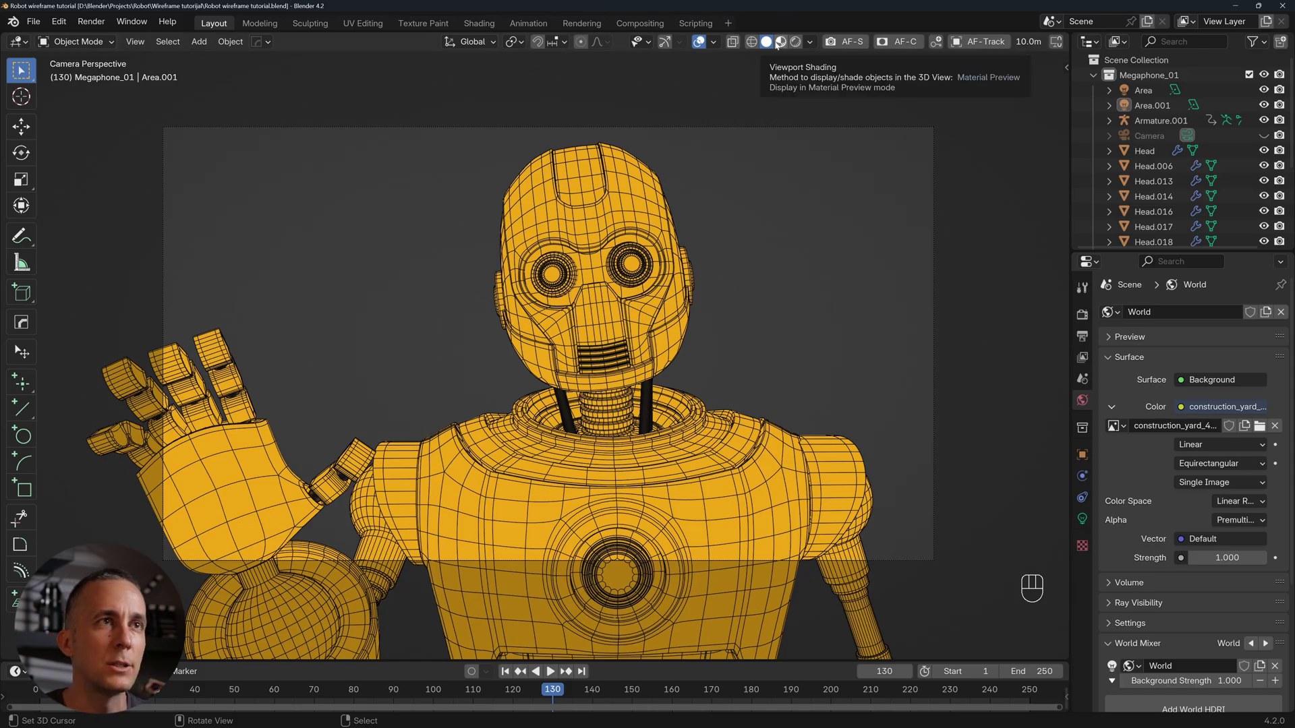
- Switch to Studio lighting with Material colour so the robot appears grey
click(807, 46)
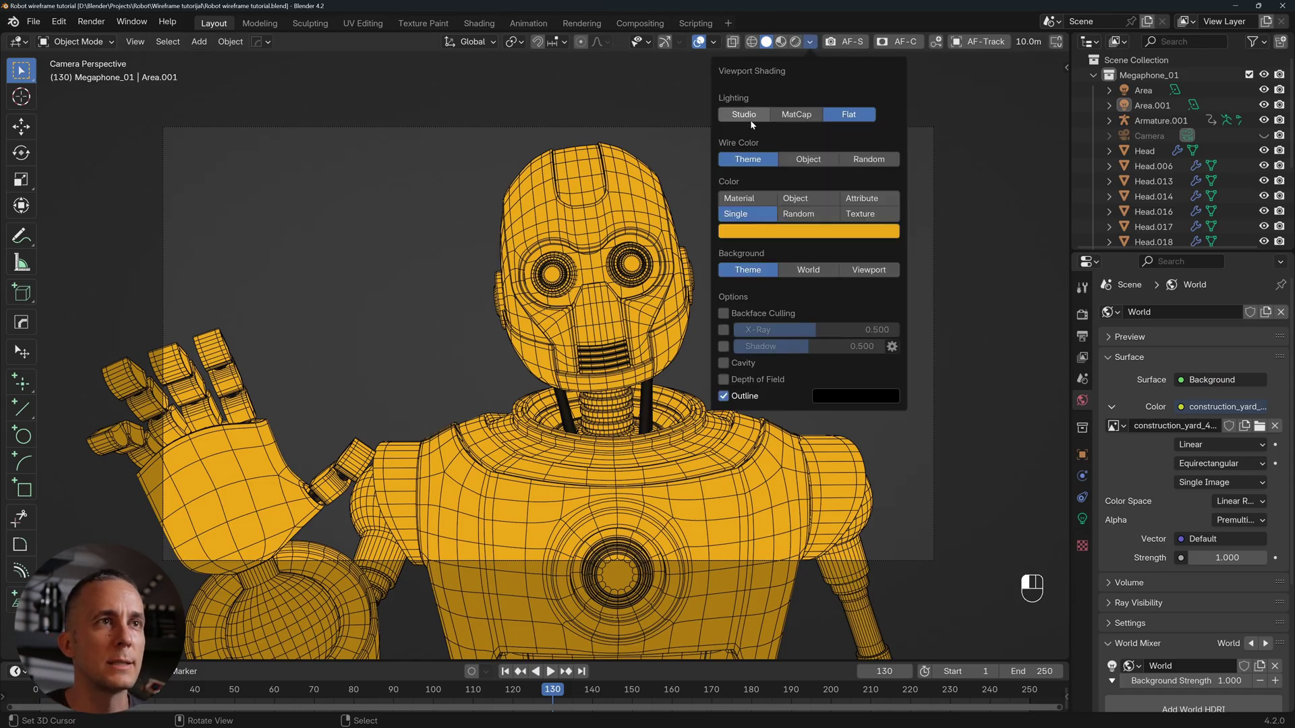
click(750, 119)
click(810, 43)
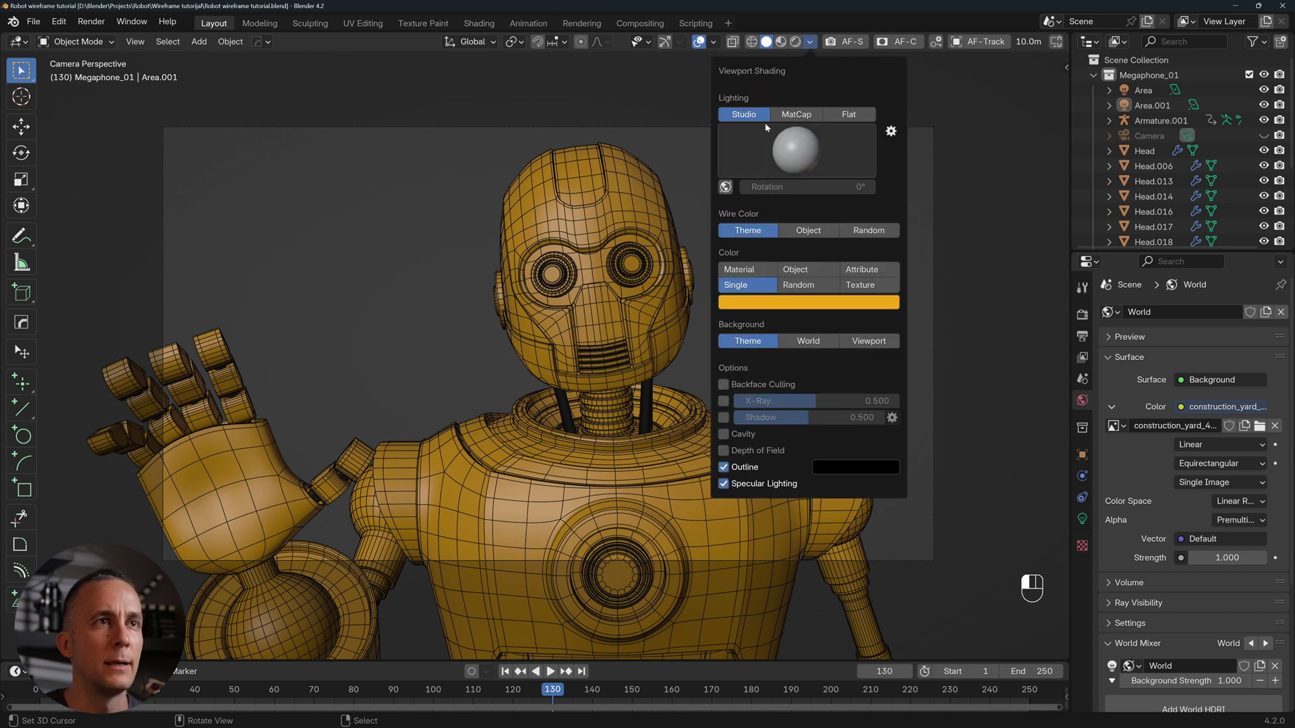
click(747, 272)
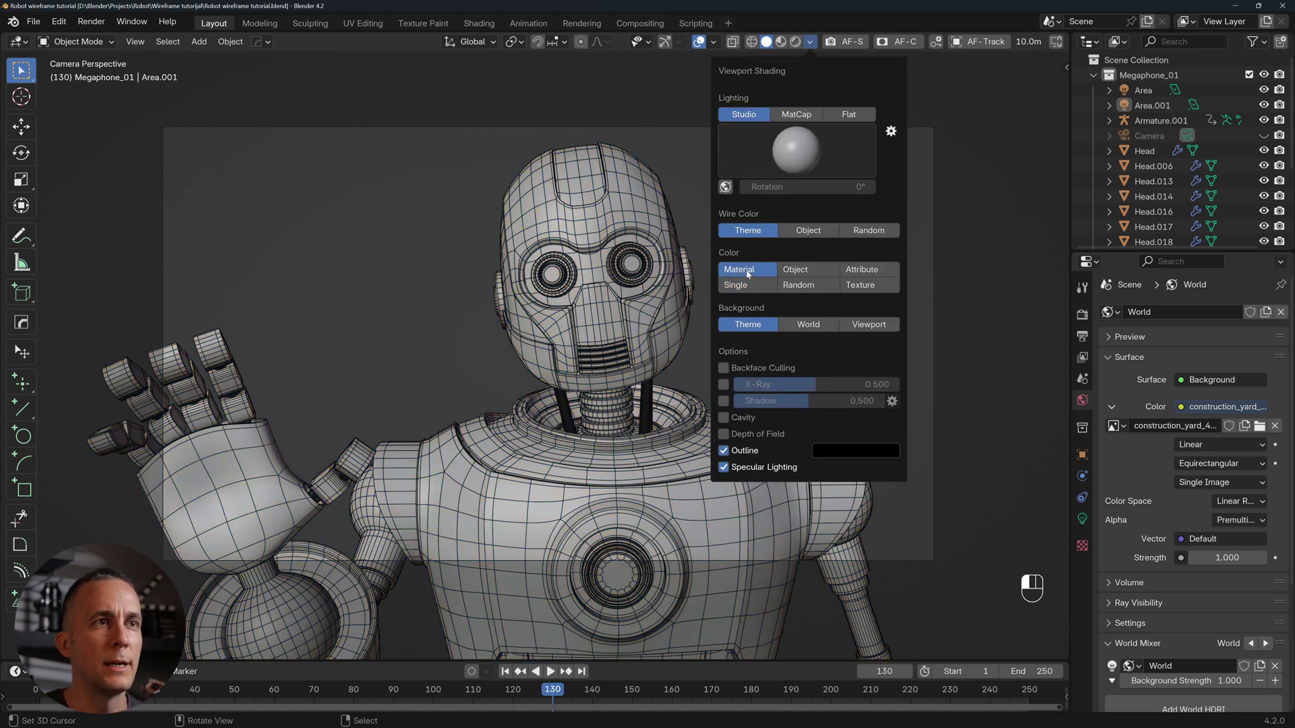
click(713, 43)
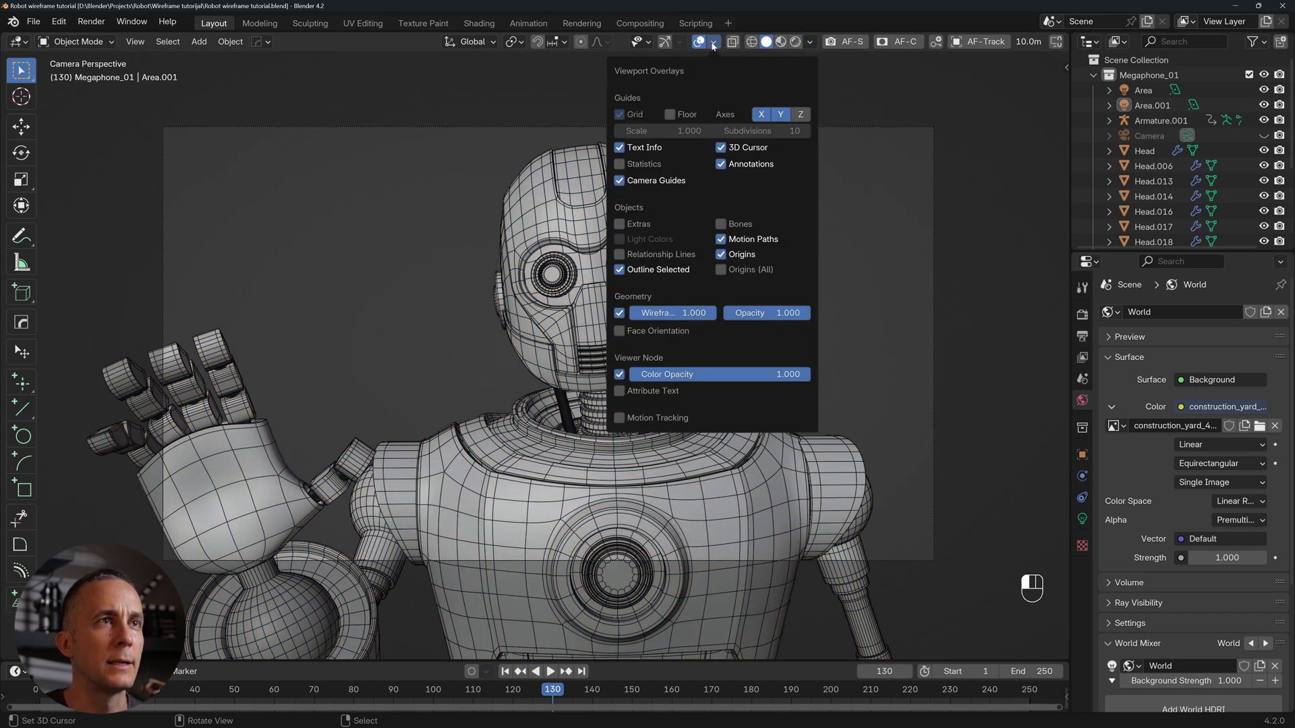
- Turn off the wireframe overlay, select Head.001 and open its Add Modifier list
click(620, 314)
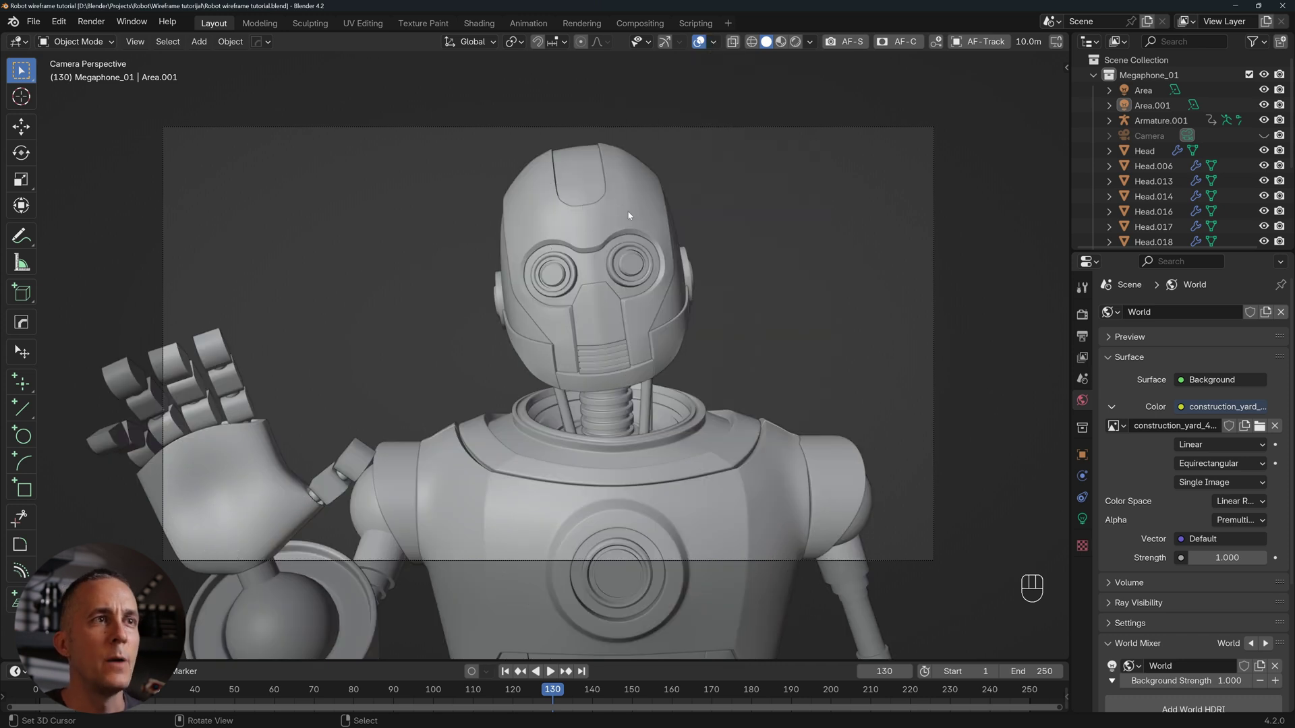
click(621, 216)
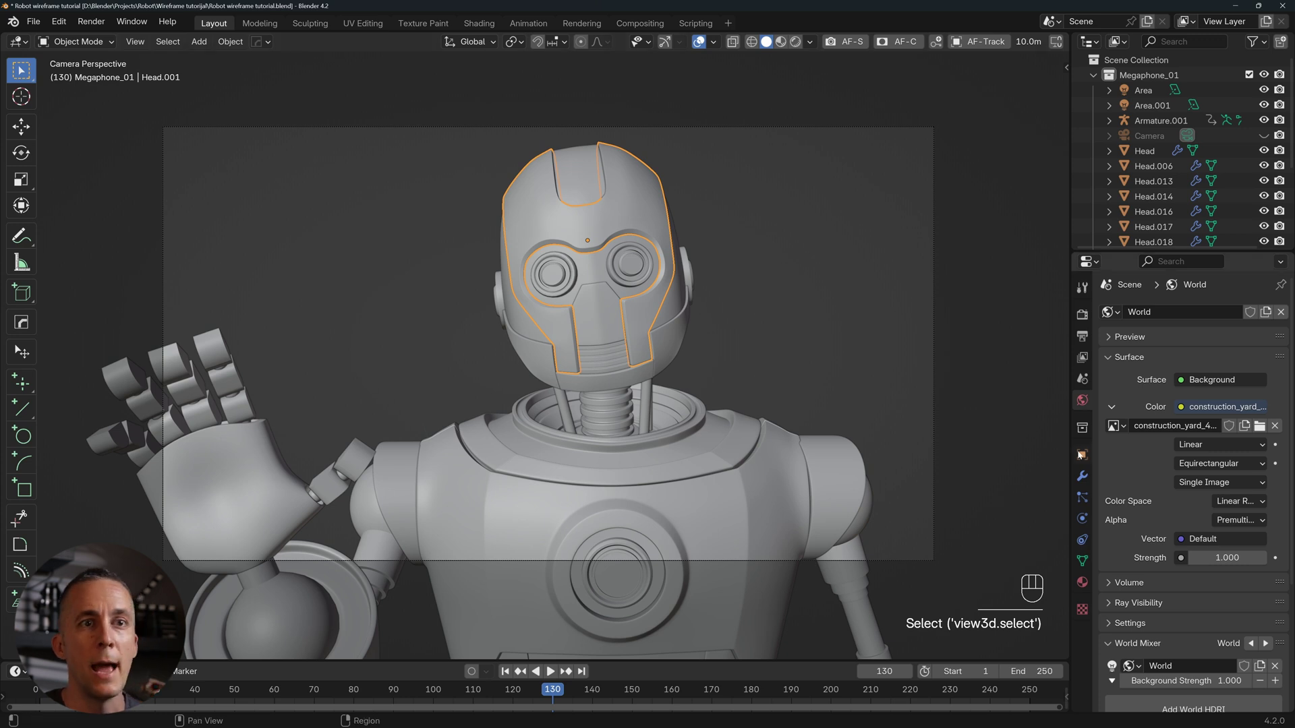
click(1082, 477)
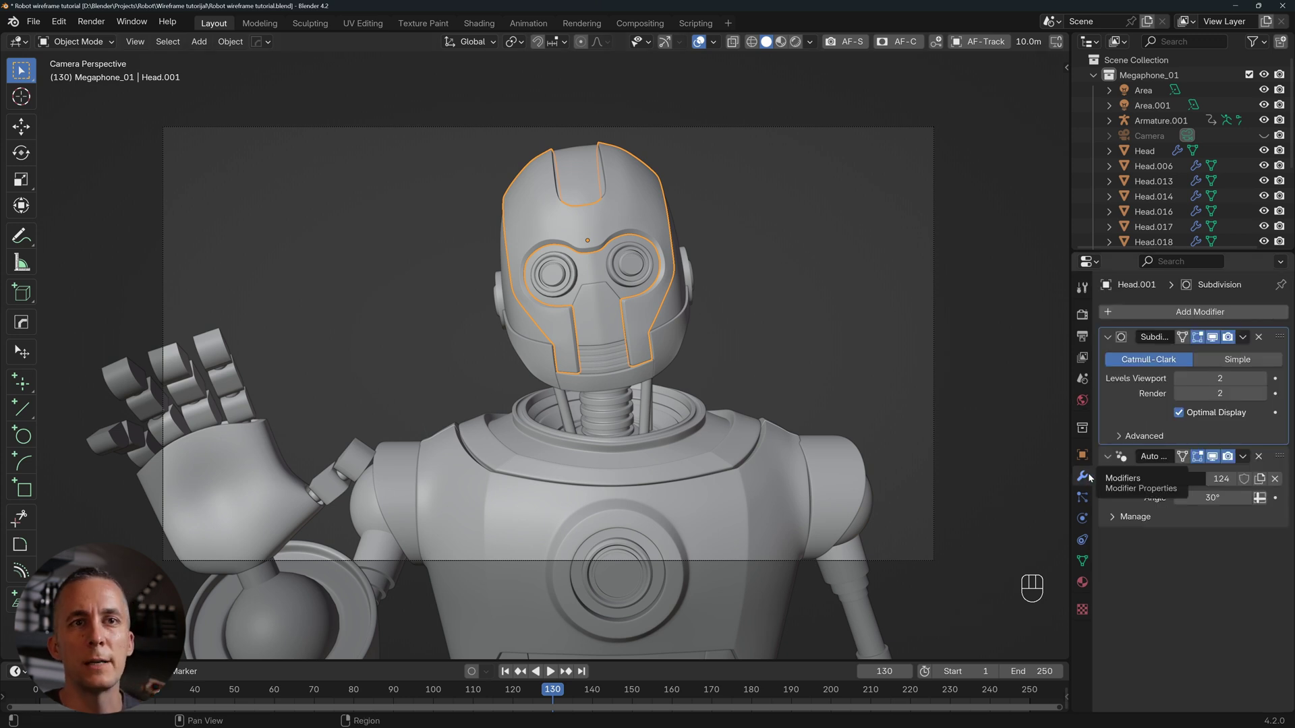
click(1151, 314)
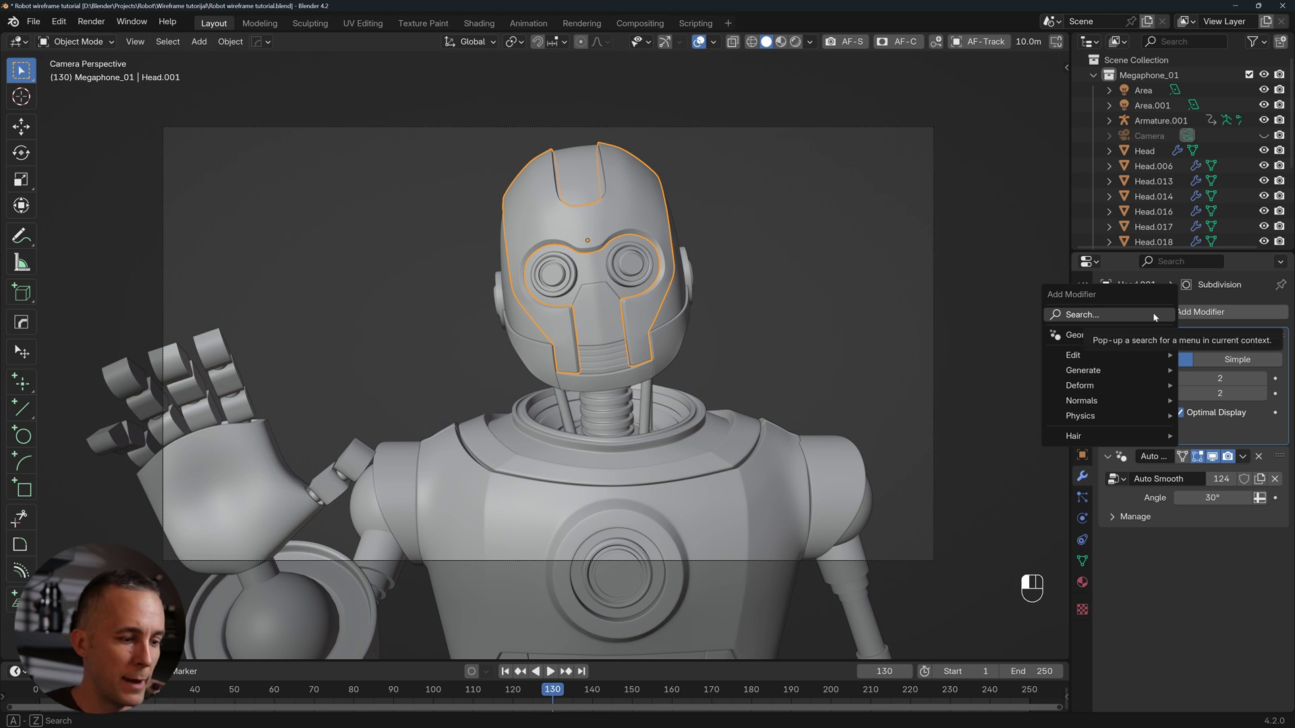
- Add a Wireframe modifier to Head.001 by searching 'wire'
text(wire)
key(Return)
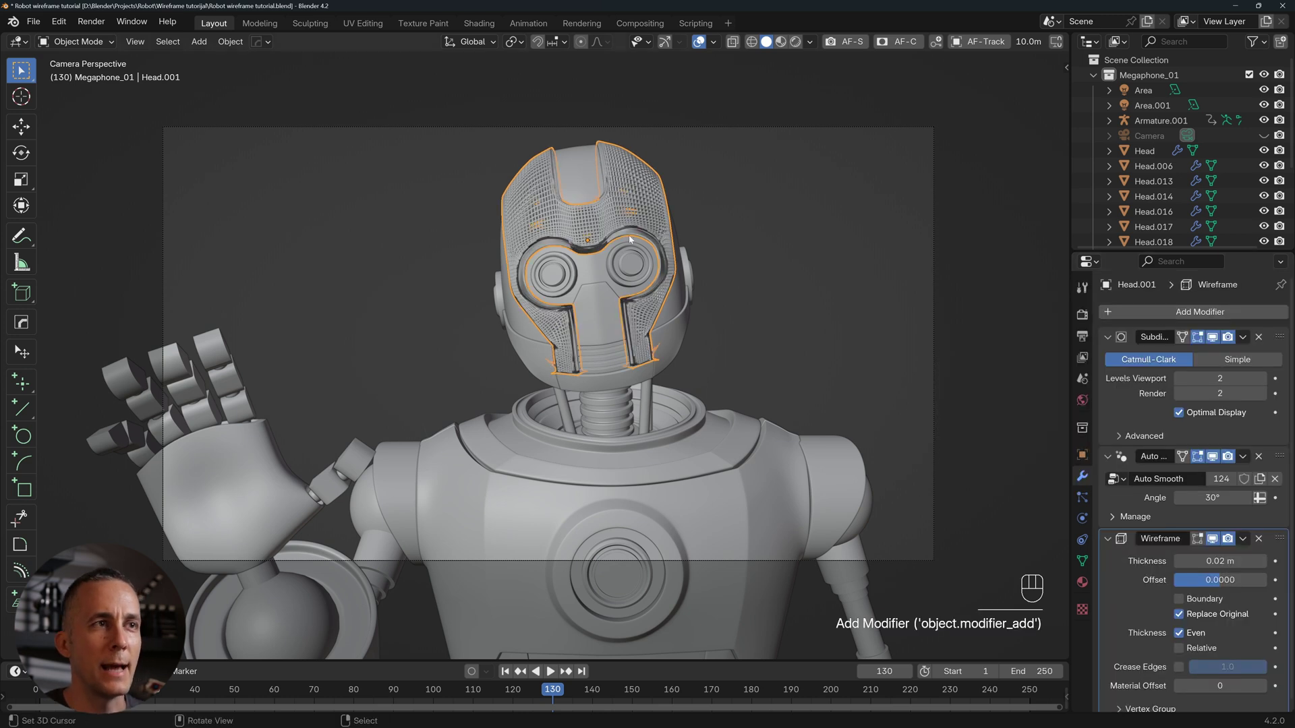
scroll(607, 270, up, 3)
scroll(661, 234, down, 4)
middle_drag(661, 234, 606, 249)
scroll(617, 262, up, 5)
scroll(607, 249, down, 2)
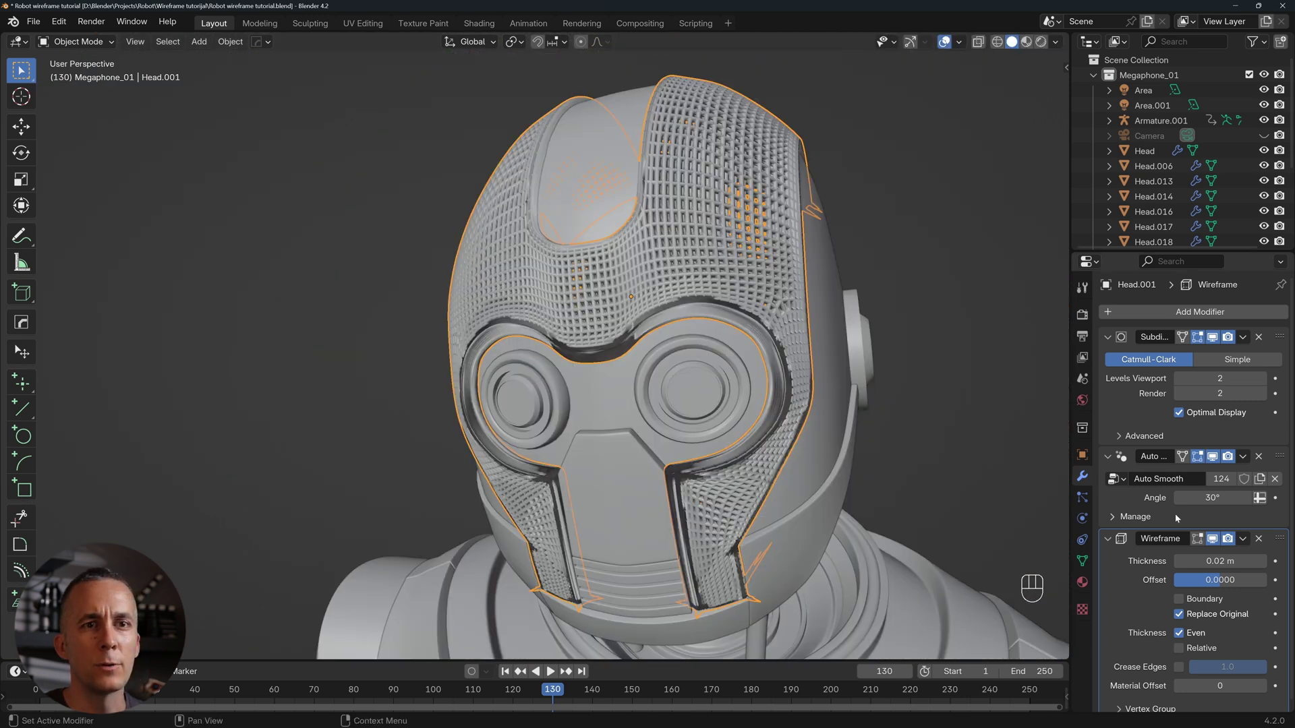
scroll(1175, 513, down, 1)
- Set the wireframe Thickness to 0.0061 m and toggle Replace Original off and back on
mouse_move(1220, 553)
shift+mouse_down()
mouse_move(1173, 554)
mouse_move(1220, 554)
shift+mouse_up()
click(1029, 404)
click(1179, 608)
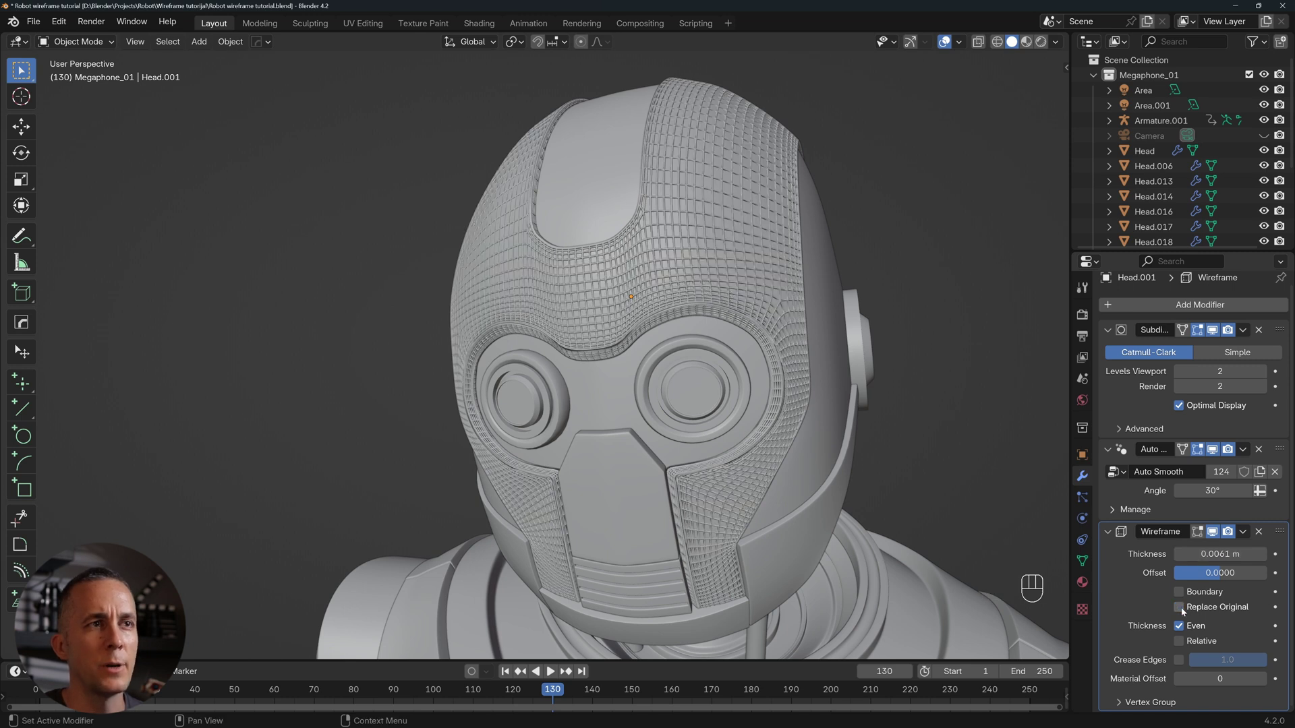
middle_drag(743, 258, 713, 269)
scroll(714, 268, up, 4)
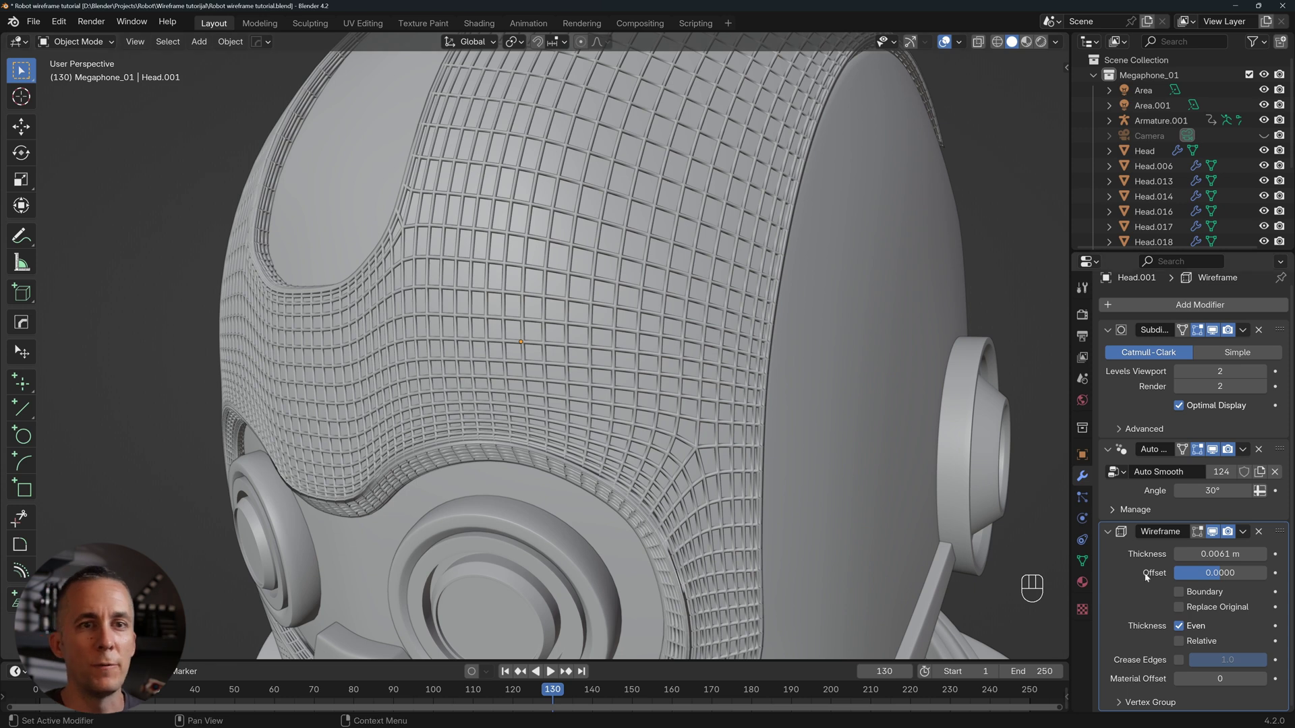
click(1179, 607)
scroll(706, 326, down, 6)
middle_drag(706, 325, 910, 202)
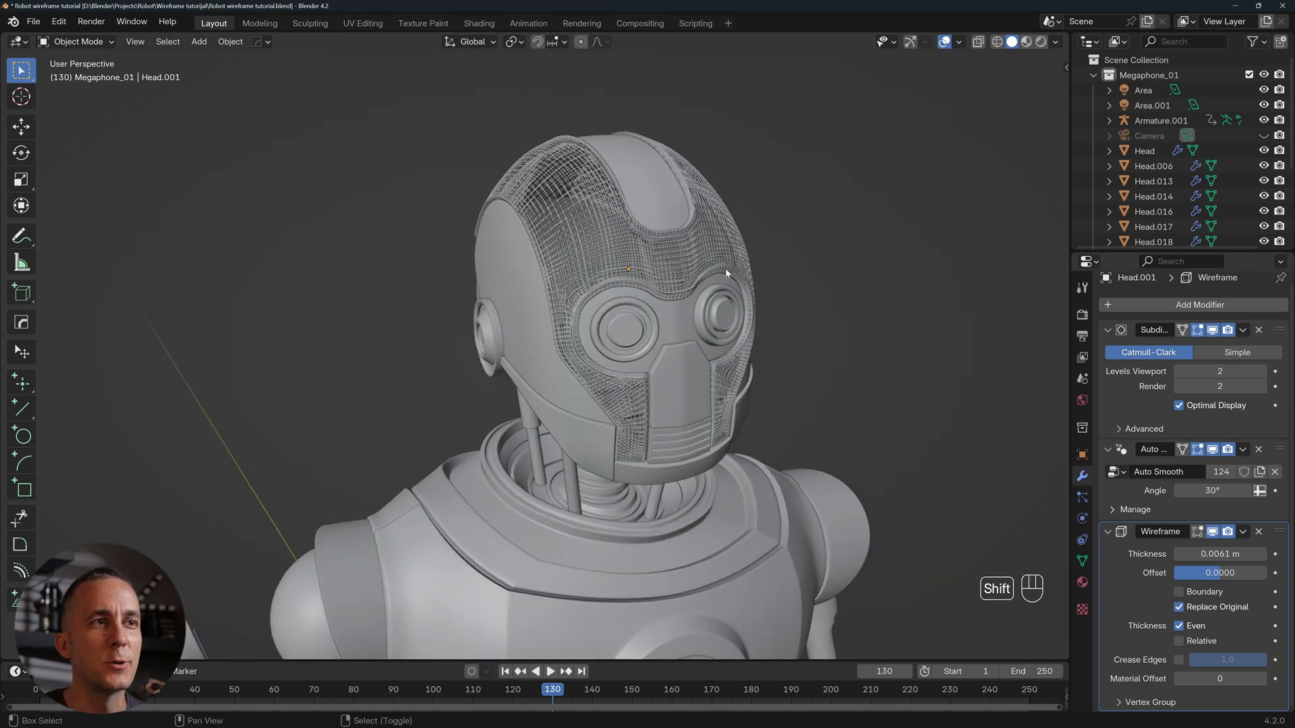
click(1041, 42)
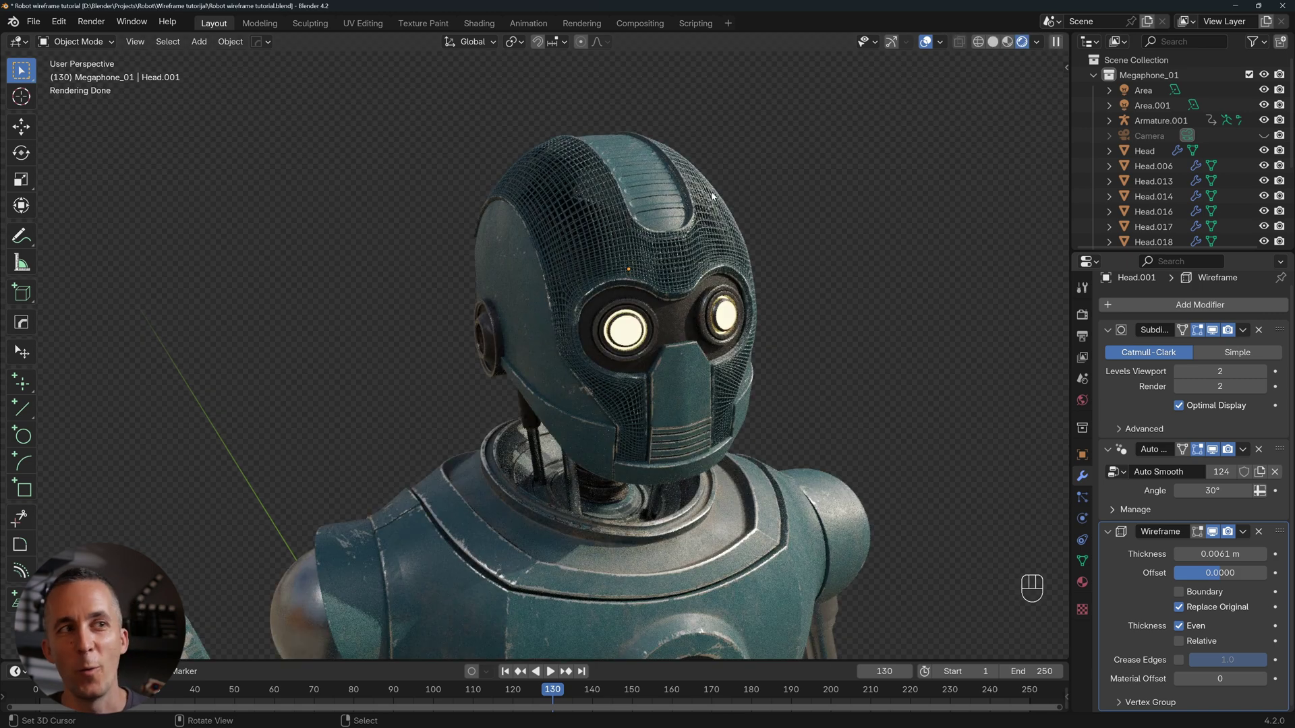
- Orbit the rendered view around the wire-mesh helmet, then go back to Solid shading
scroll(497, 245, up, 2)
middle_drag(496, 240, 728, 275)
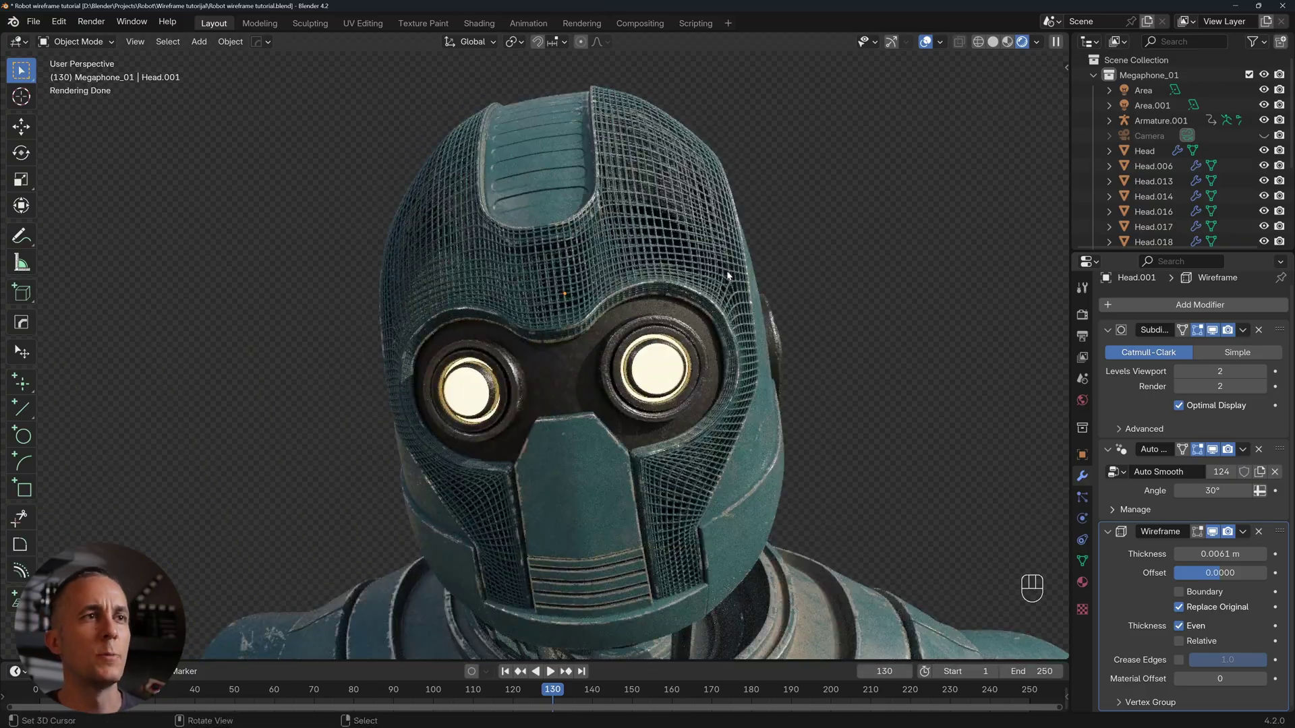
click(993, 42)
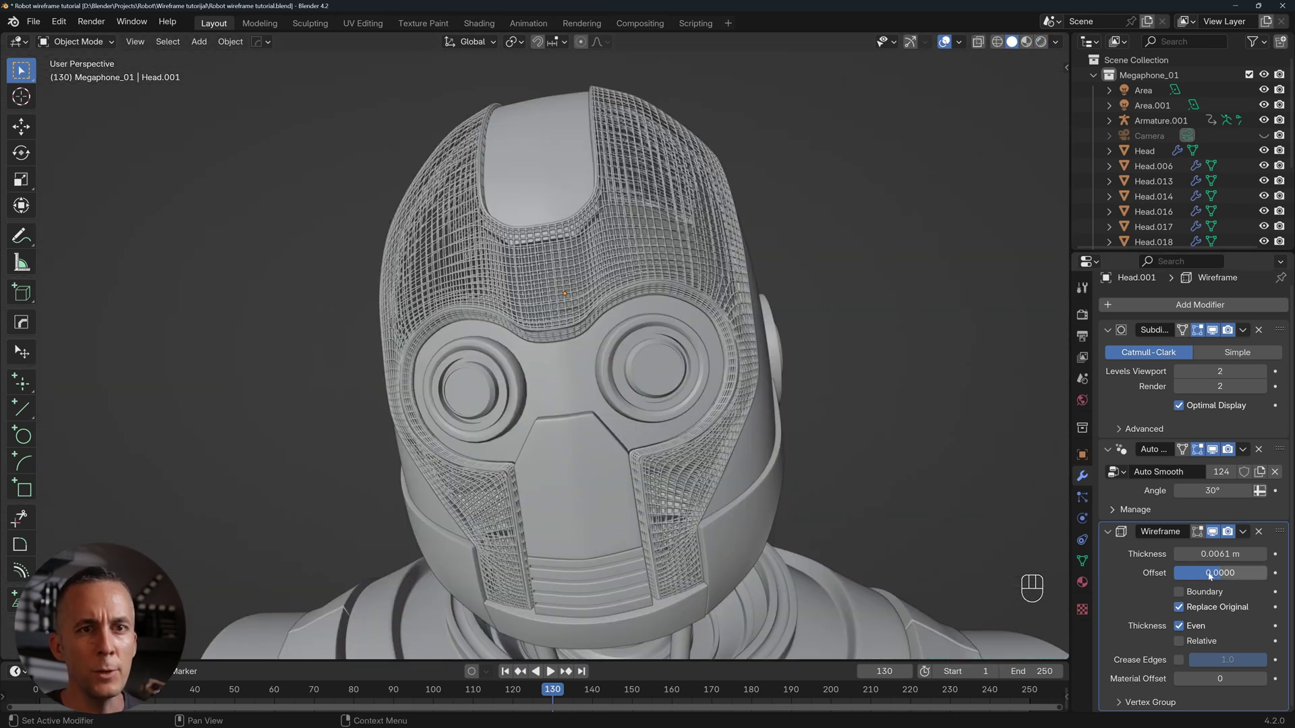
- Set the helmet Wireframe modifier's Material Offset to 1
click(1179, 607)
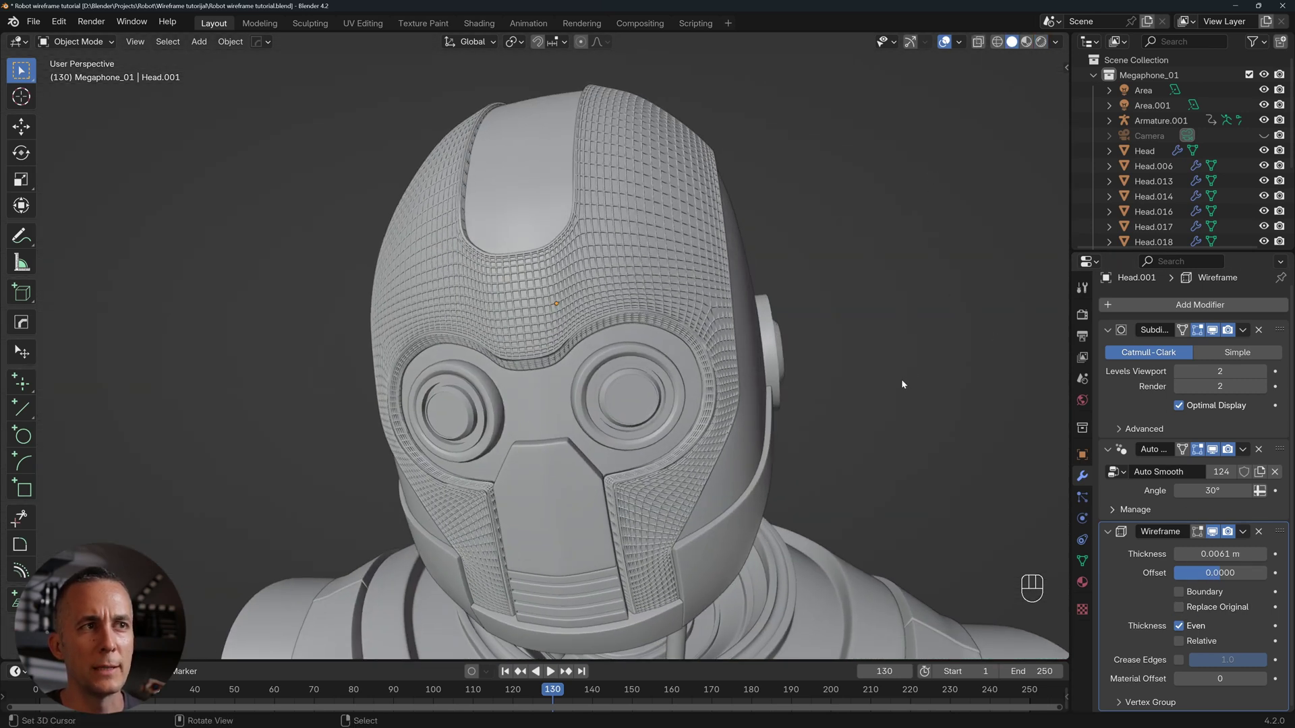
shift+middle_drag(871, 379, 783, 290)
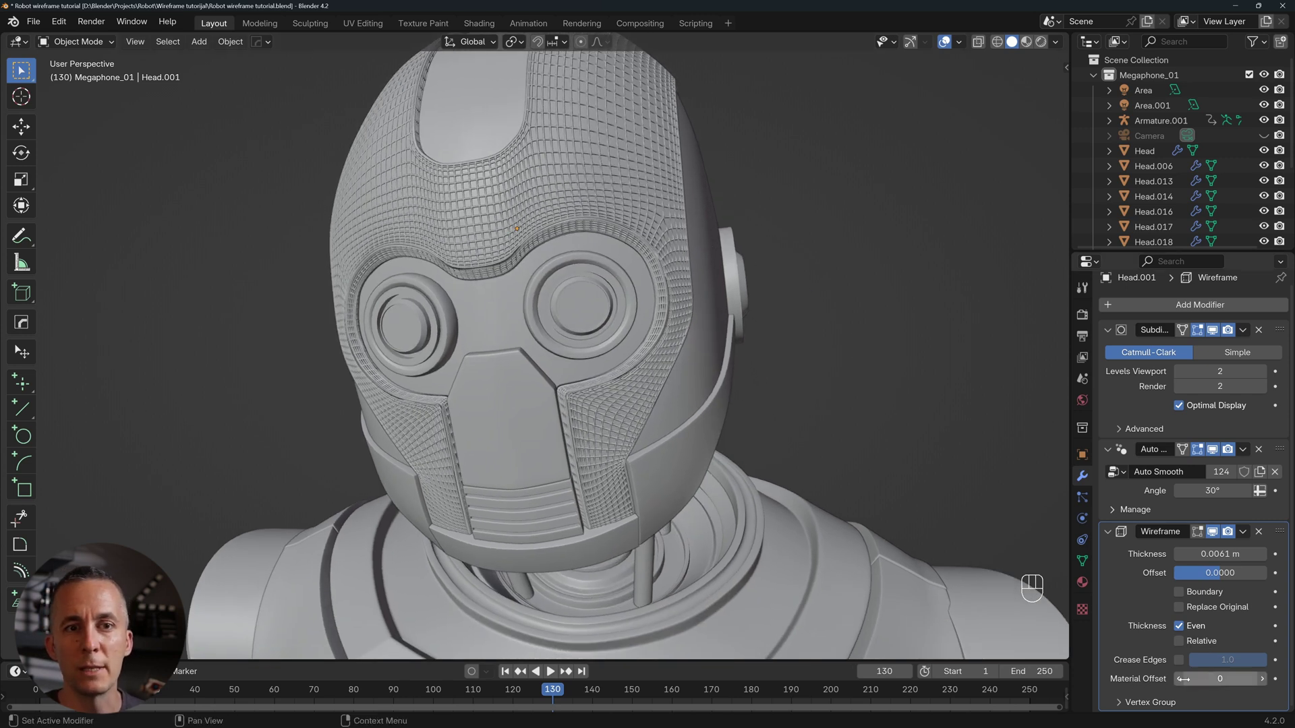
click(1263, 680)
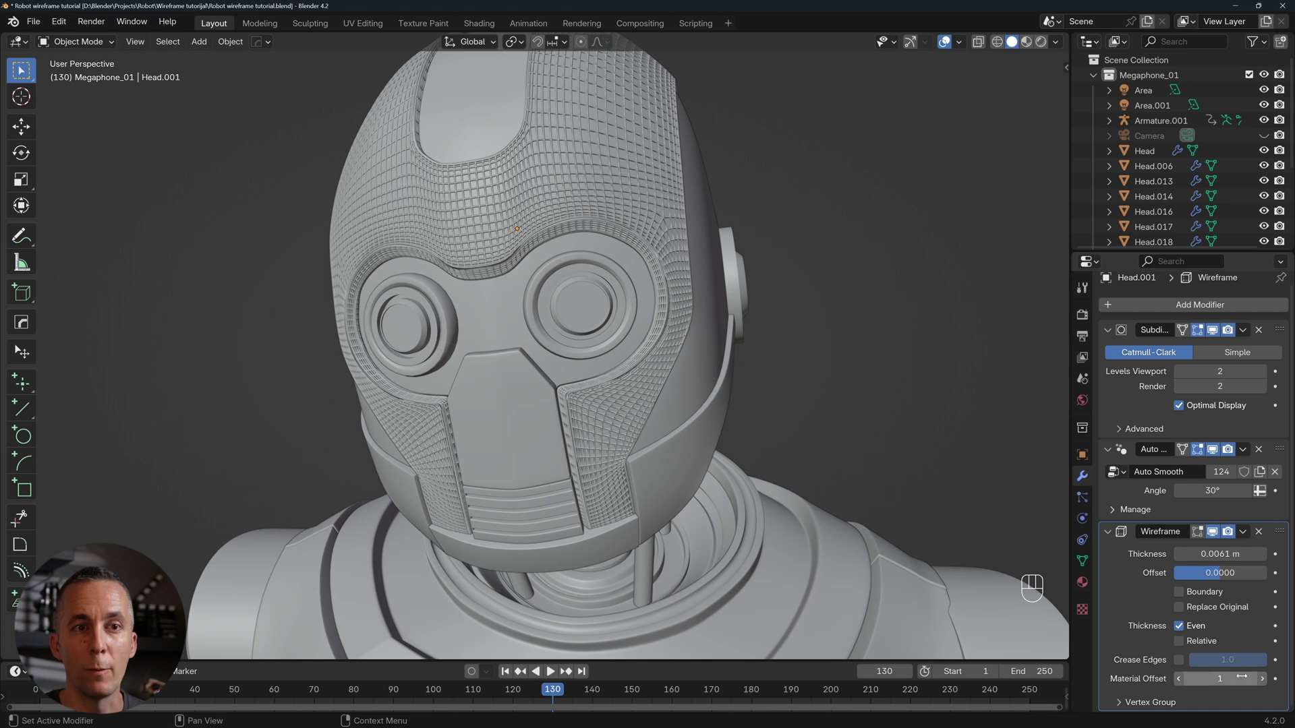
- In Material Preview shading, add an empty second material slot to the helmet (Head.001)
click(1026, 42)
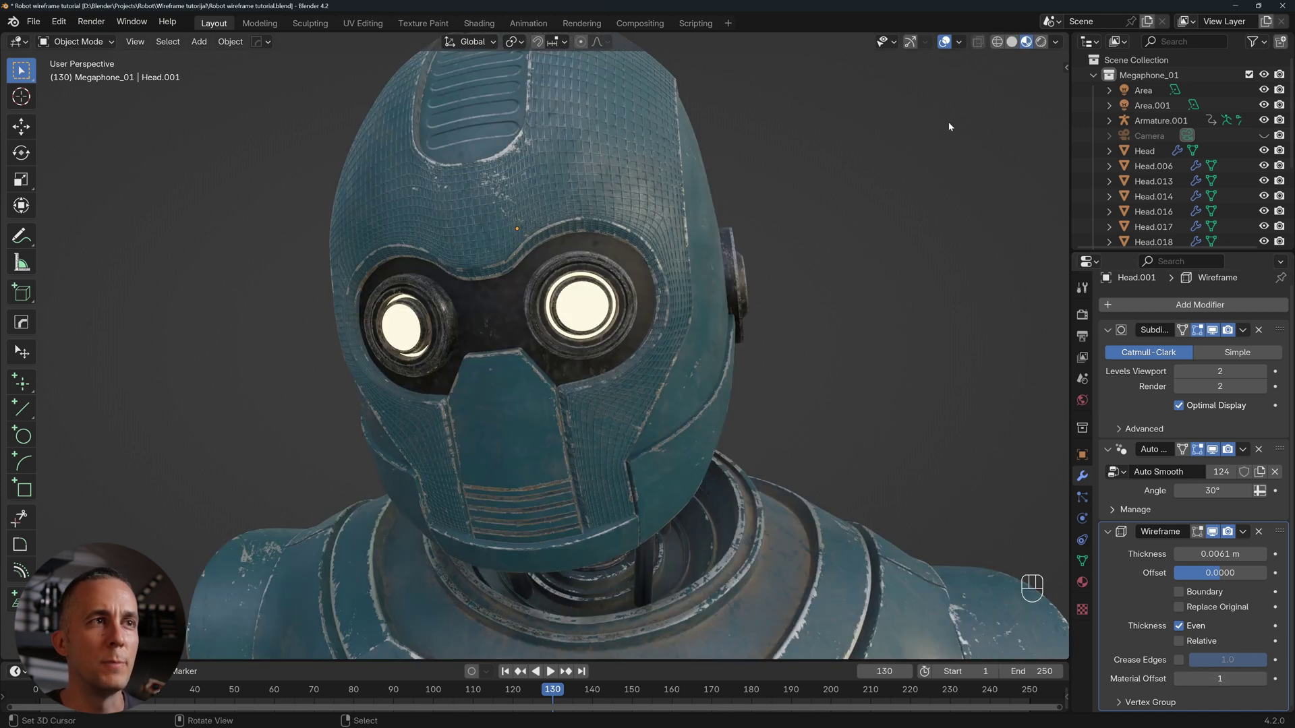
mouse_move(949, 122)
middle_down()
mouse_move(881, 223)
mouse_move(856, 225)
mouse_move(870, 236)
middle_up()
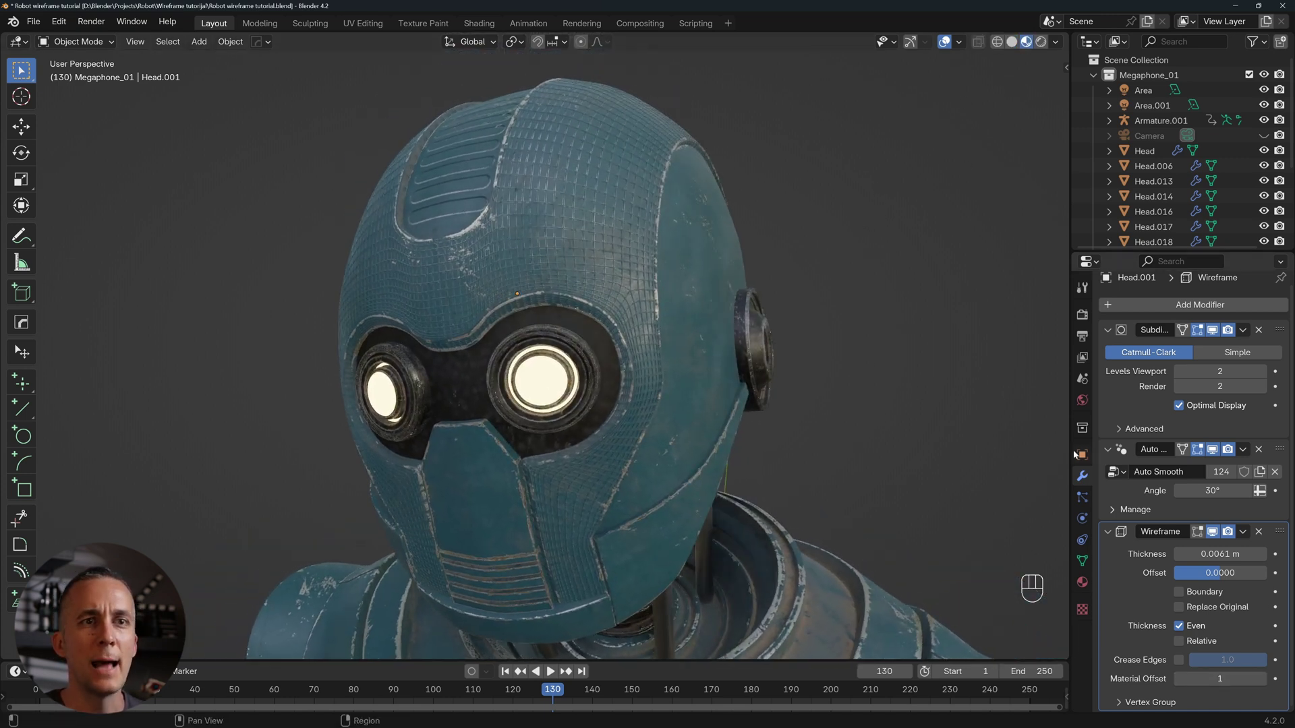
click(628, 225)
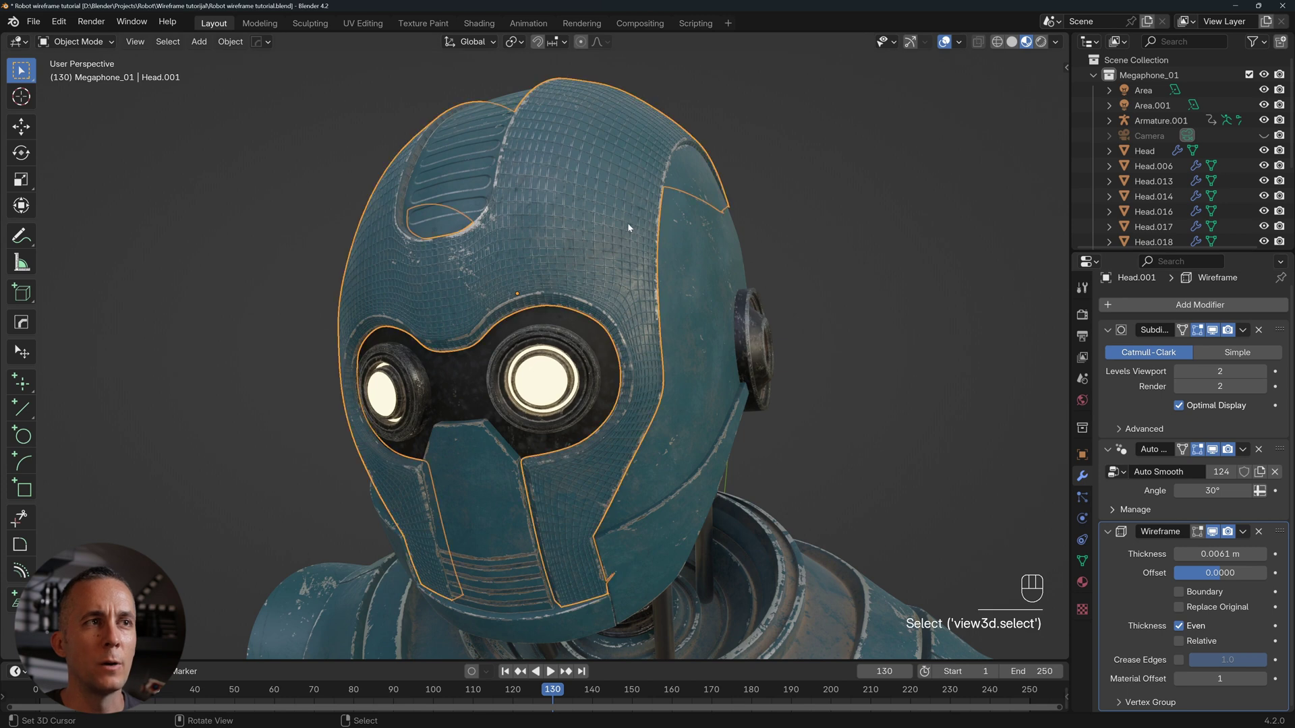
click(1082, 583)
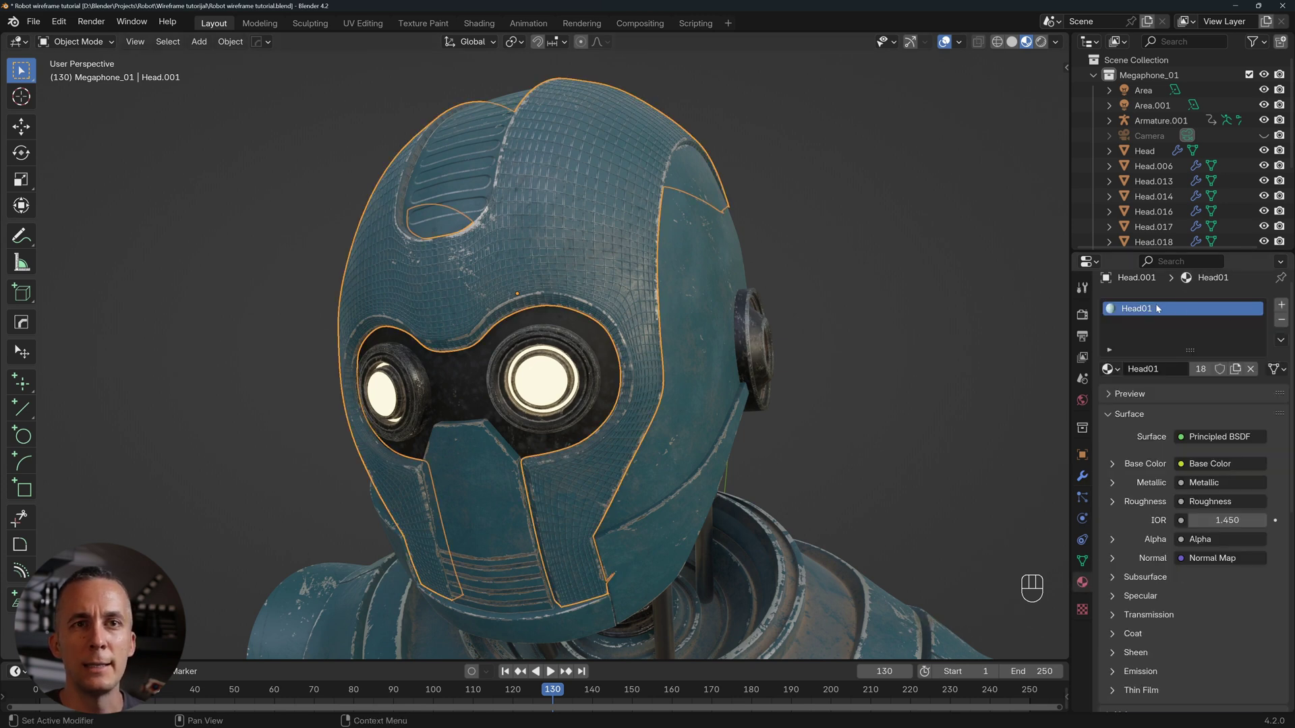
click(1282, 308)
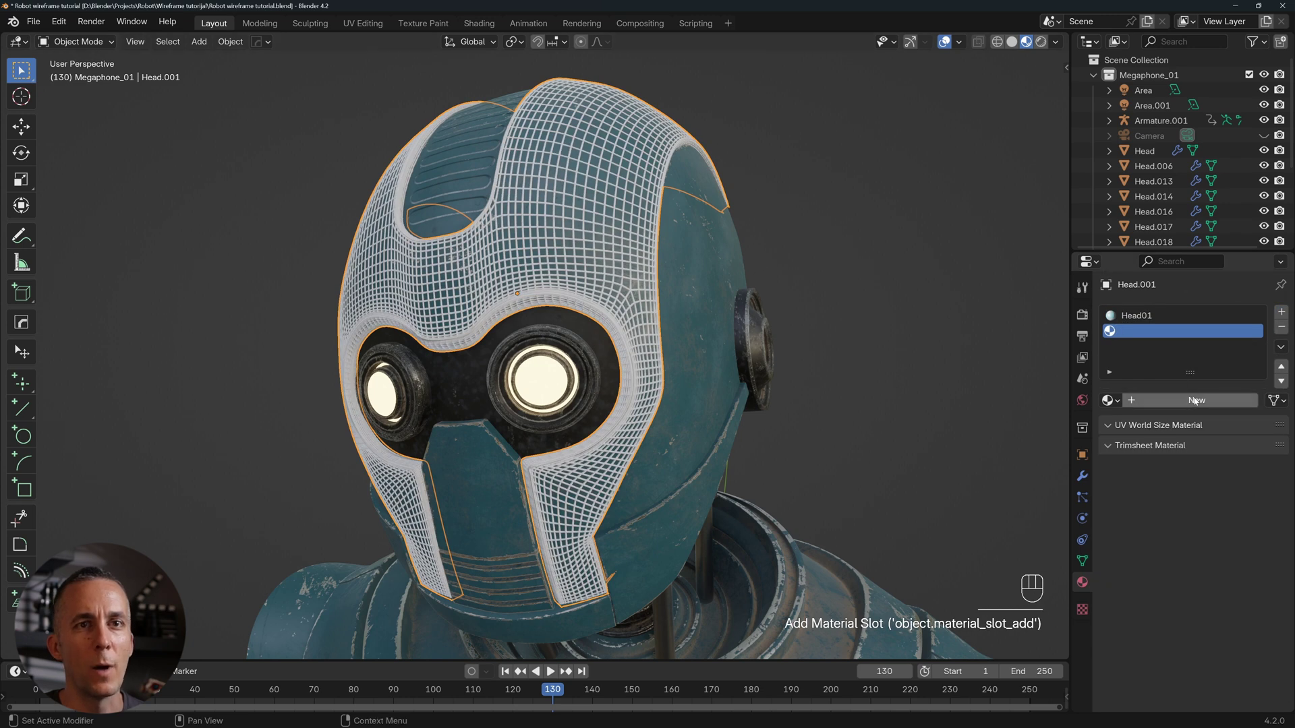
- Create a new pale yellow material in the second slot with Metallic 0.685 and Roughness 0
click(1191, 400)
click(1207, 496)
drag(1197, 446, 1253, 259)
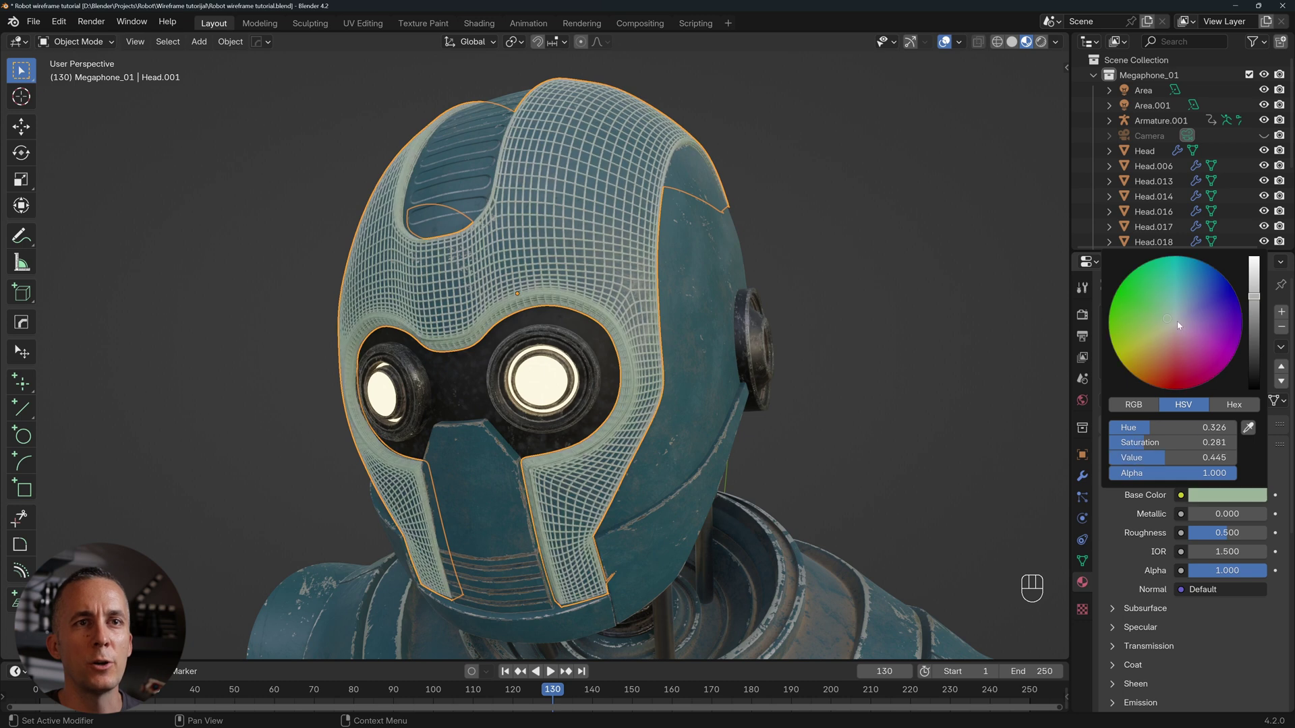
mouse_move(1177, 321)
mouse_down()
mouse_move(1147, 290)
mouse_move(1170, 296)
mouse_up()
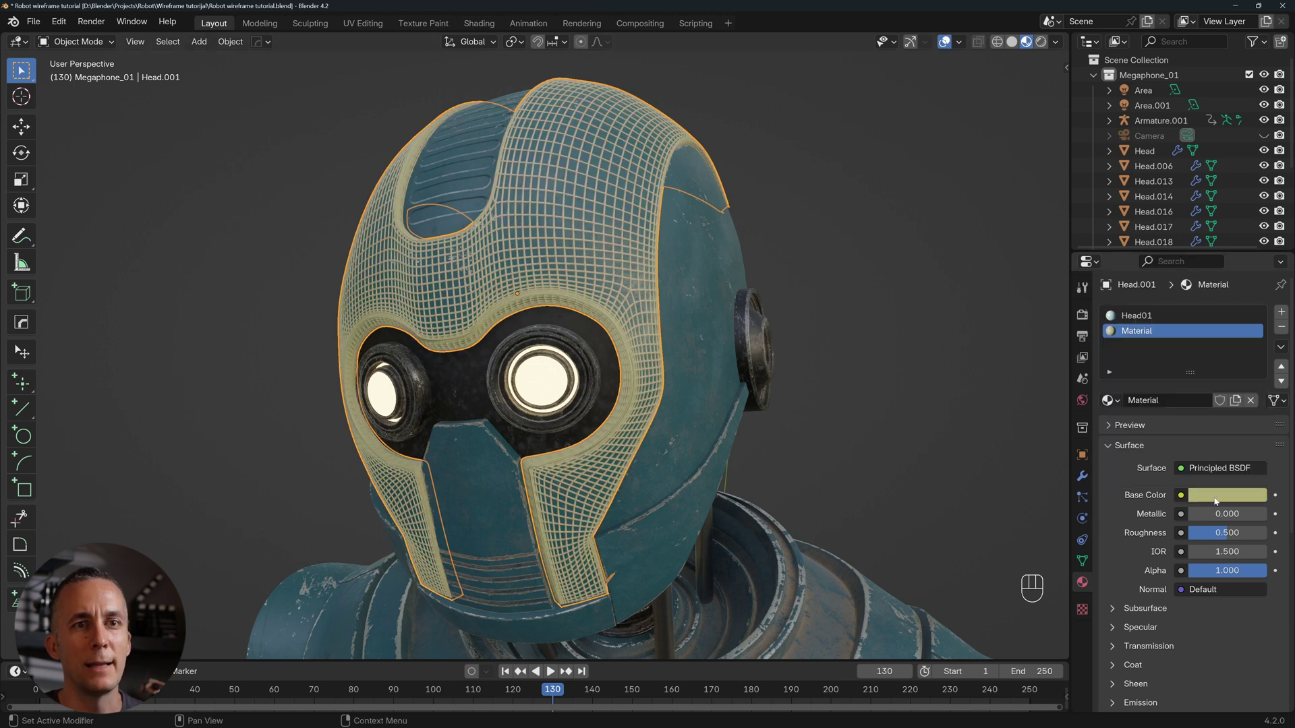
click(1212, 497)
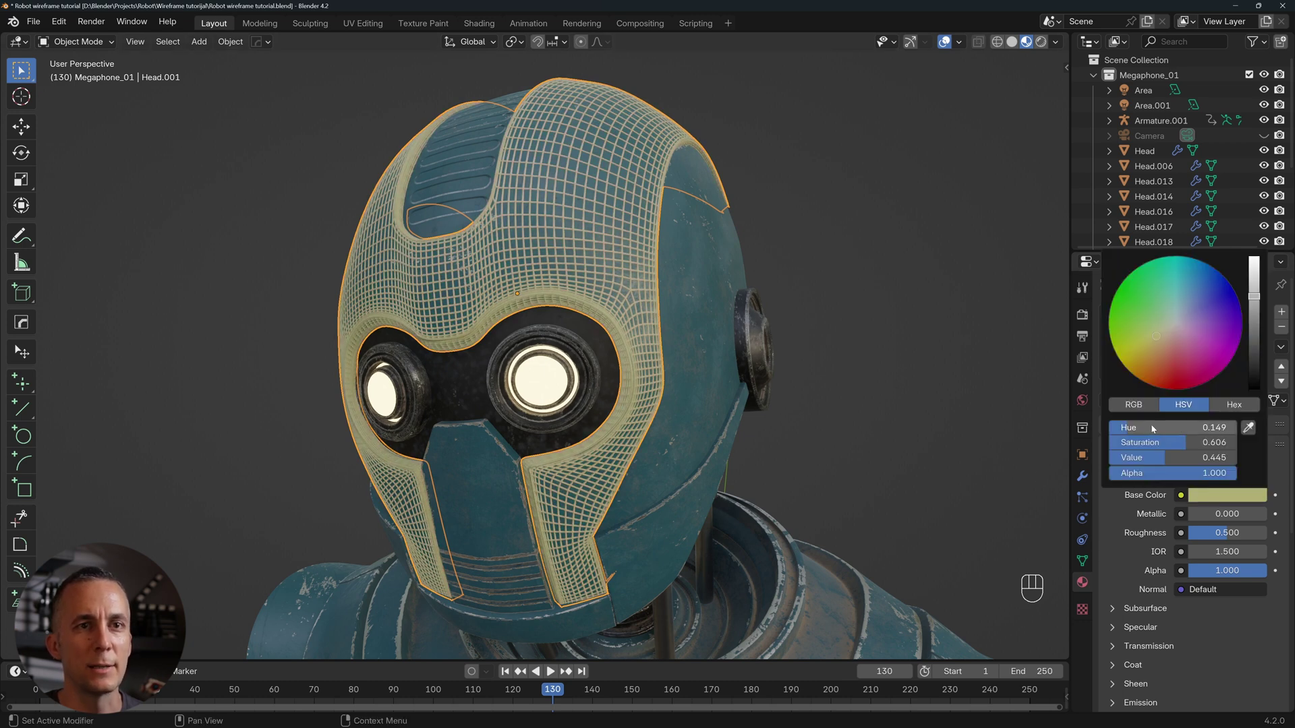
drag(1214, 513, 1189, 533)
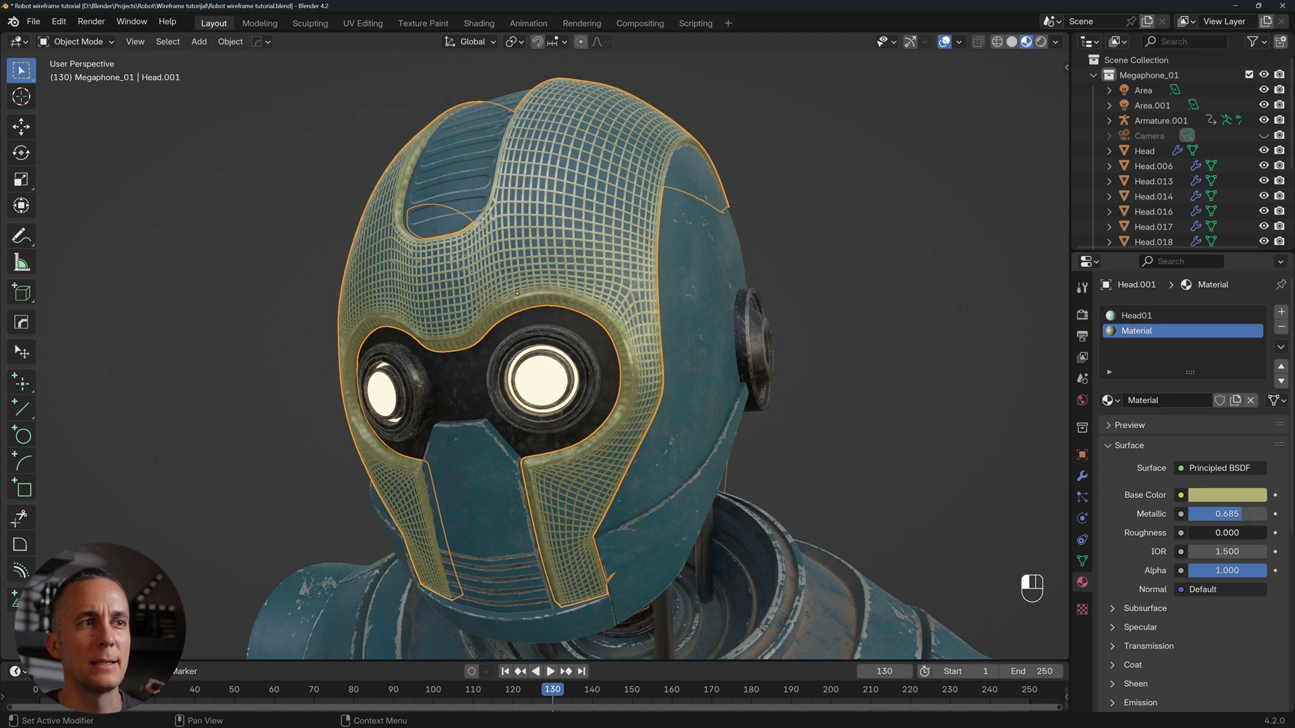
scroll(923, 485, up, 3)
middle_drag(658, 411, 627, 401)
scroll(648, 412, down, 5)
scroll(658, 400, down, 1)
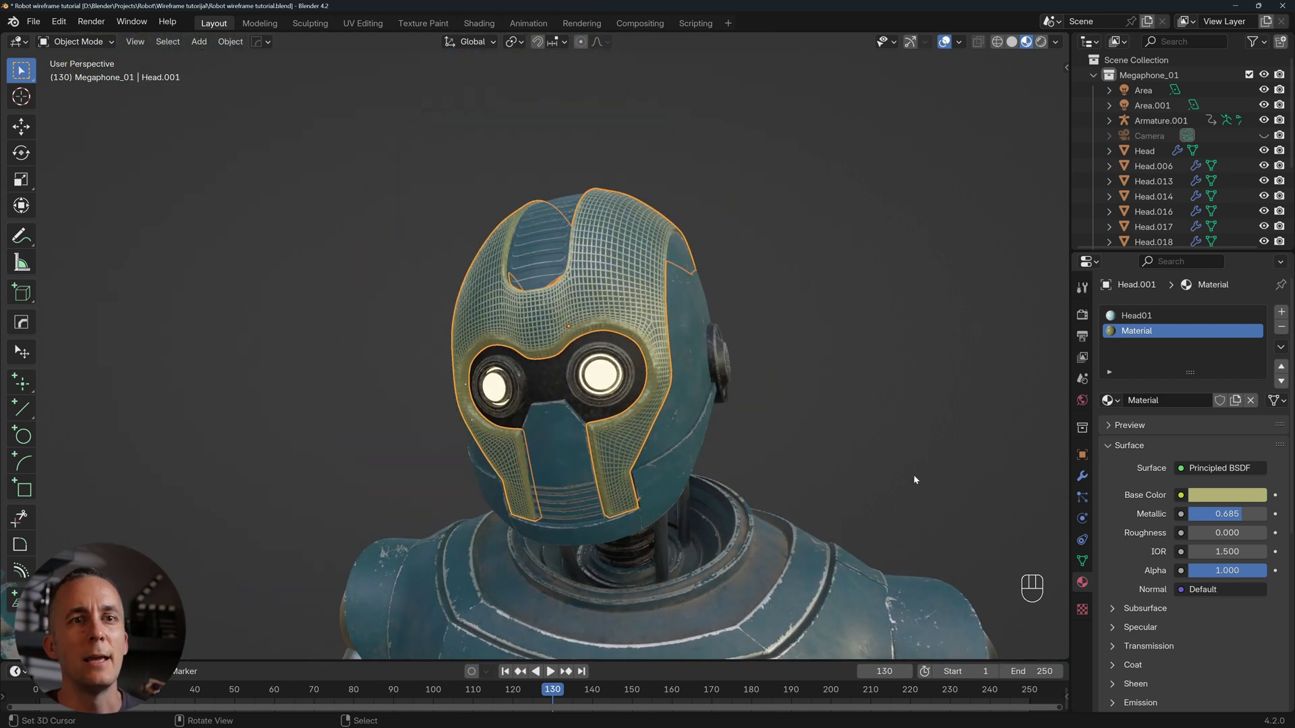
- Set the wireframe material to saturation 0, value 1, Metallic 0 and Roughness 0.587
click(1238, 495)
drag(1258, 324, 1254, 260)
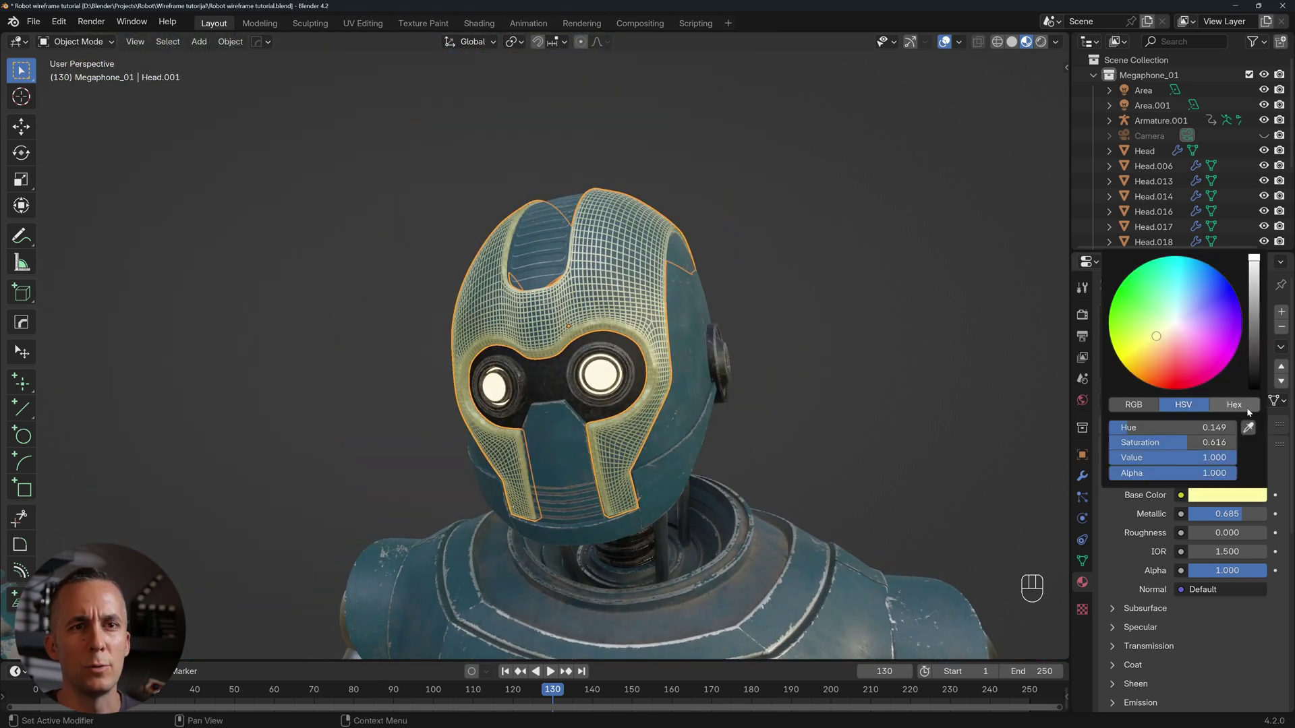
mouse_move(1228, 514)
mouse_down()
mouse_move(1194, 514)
mouse_move(1234, 533)
mouse_up()
click(1228, 495)
drag(1207, 443, 1133, 443)
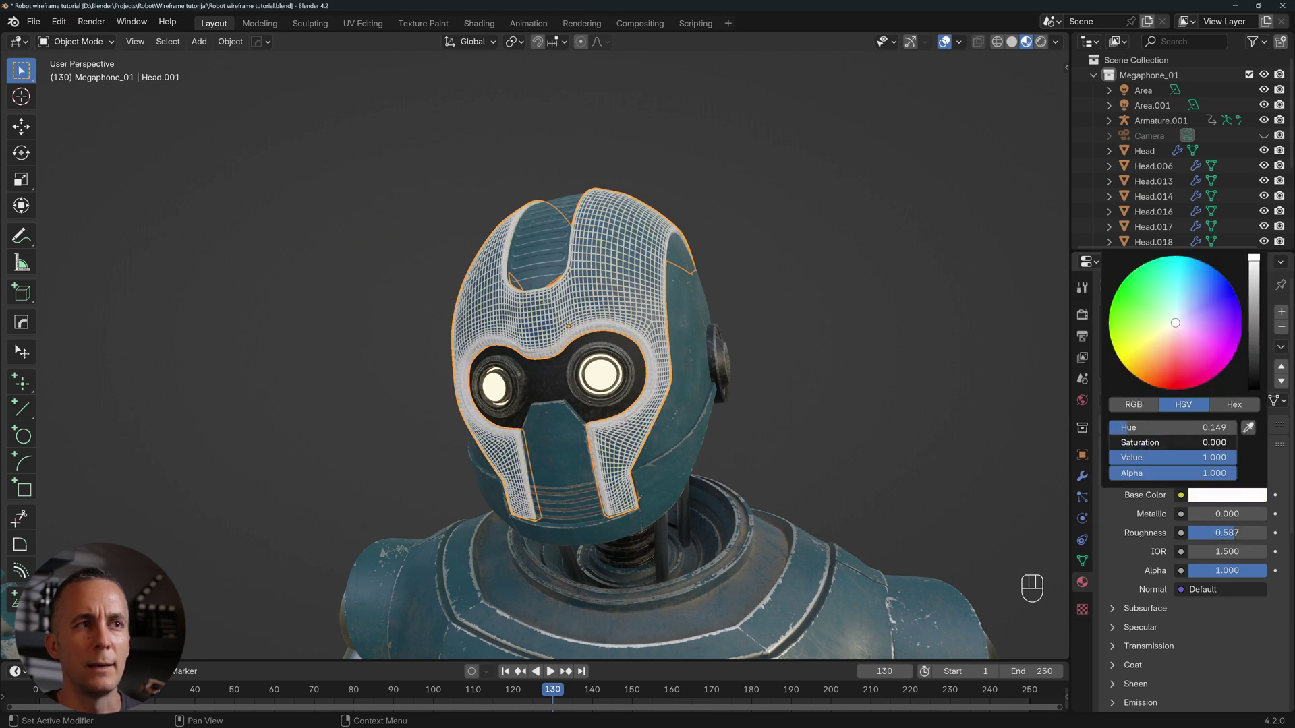
scroll(699, 373, up, 3)
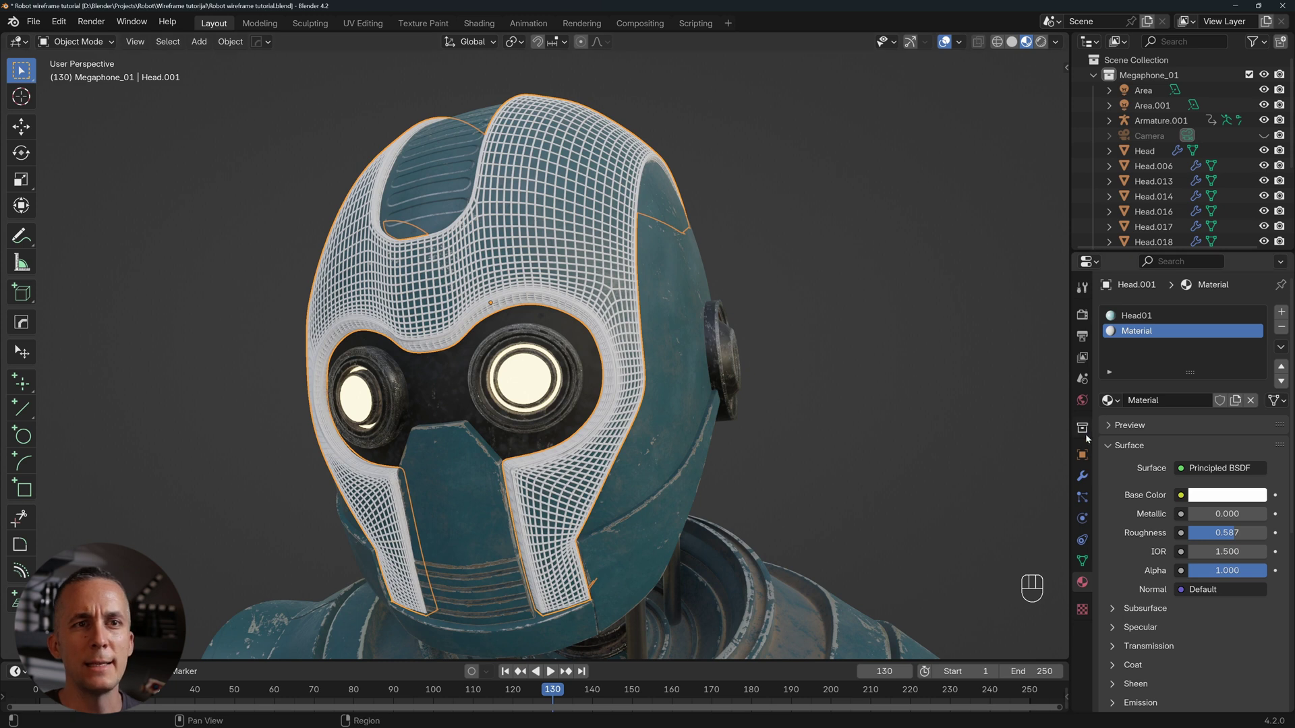
click(1082, 477)
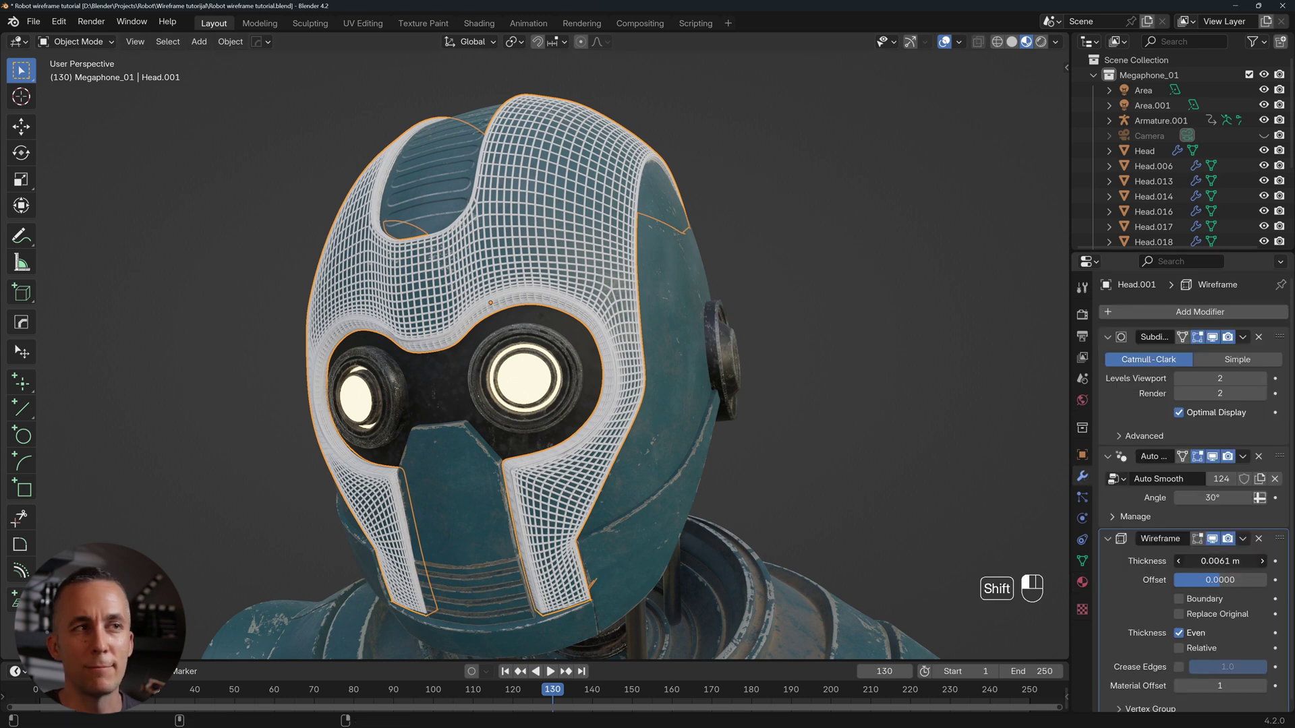
- Set the helmet's Wireframe thickness to 0.0014 m
shift+drag(1224, 561, 1187, 561)
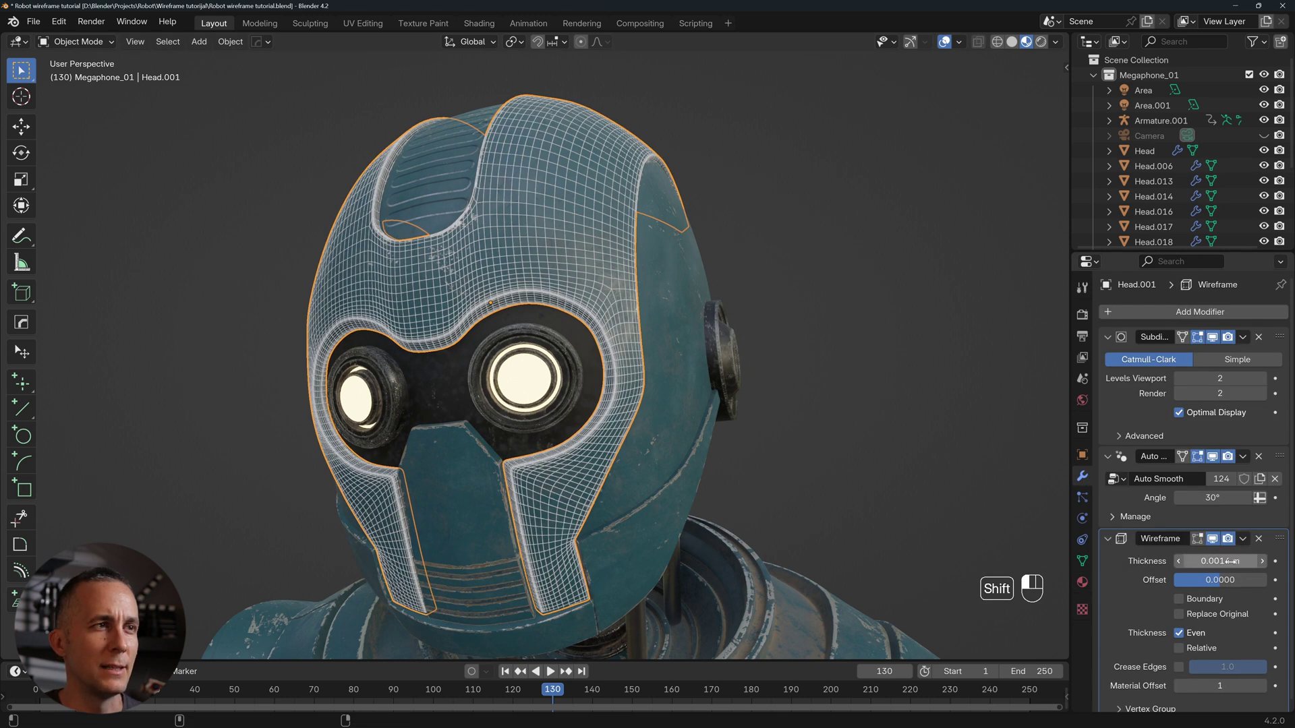
scroll(576, 334, down, 3)
middle_drag(576, 333, 560, 304)
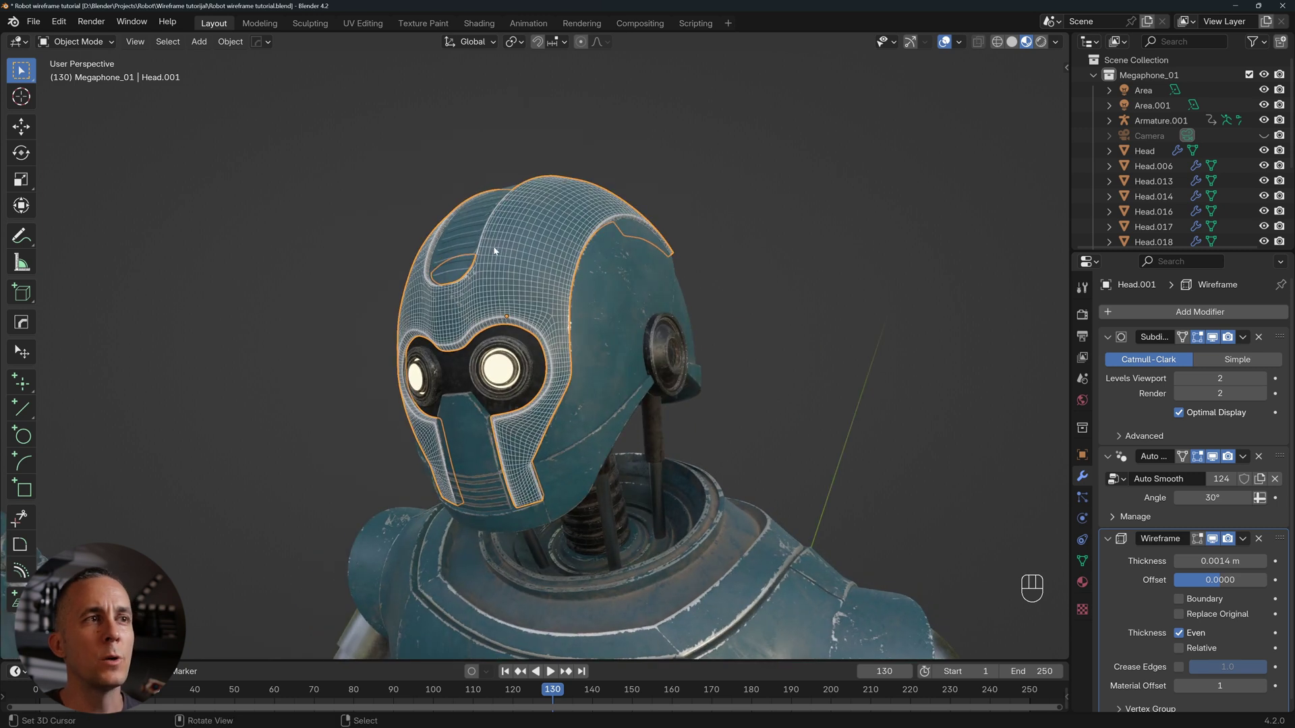
scroll(545, 262, up, 3)
scroll(678, 350, down, 2)
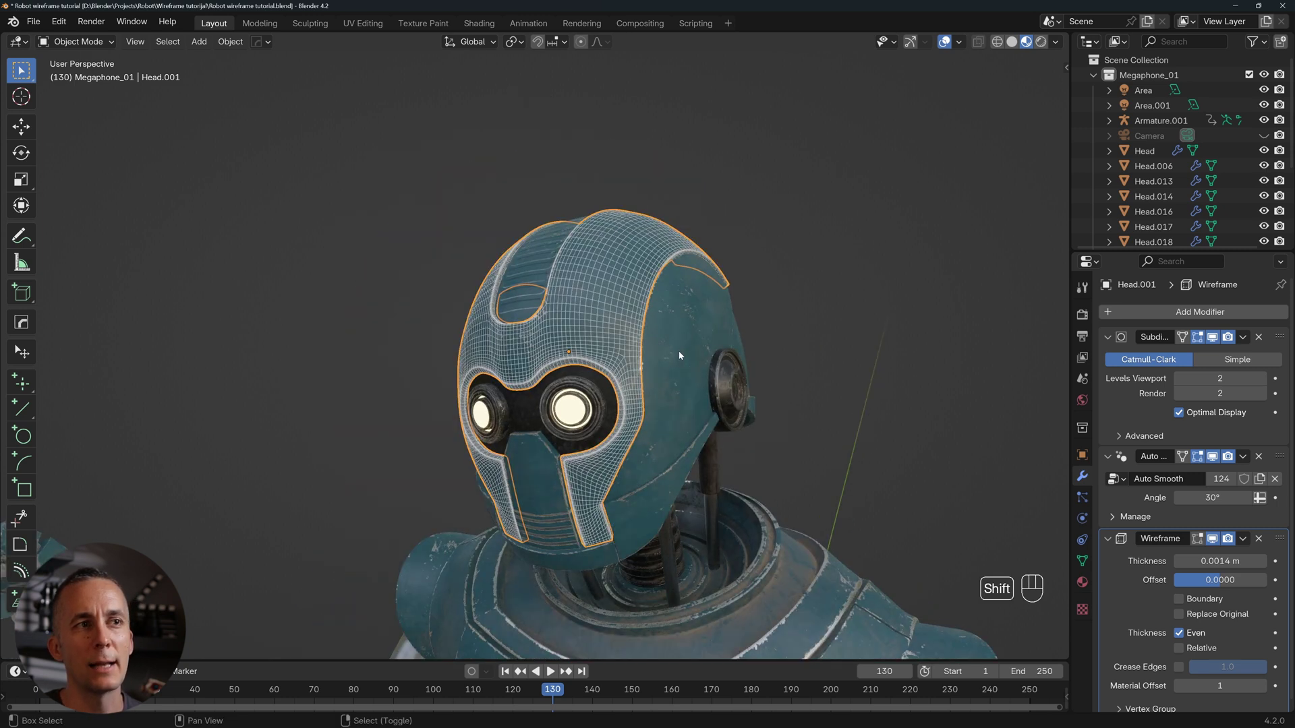
- Copy the helmet's modifiers onto Head.002, the faceplate parts and the top cap
shift+click(682, 355)
shift+click(557, 524)
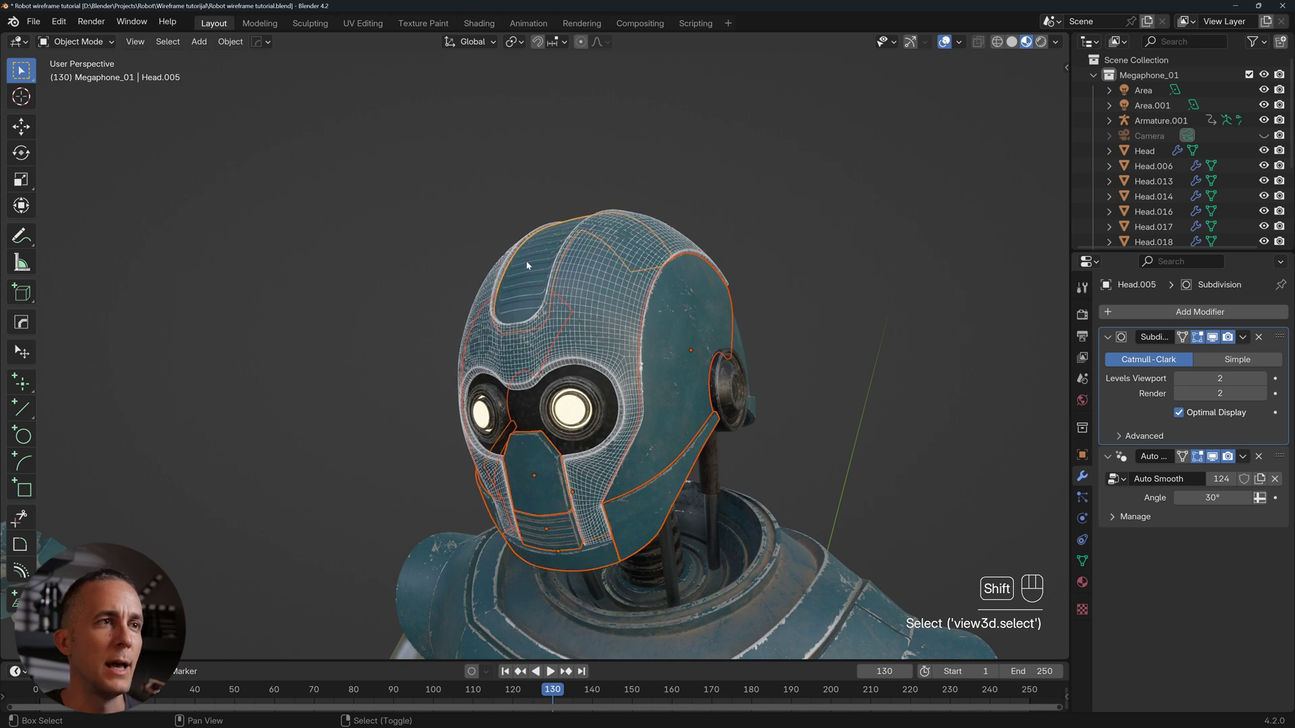
shift+click(530, 297)
shift+click(604, 306)
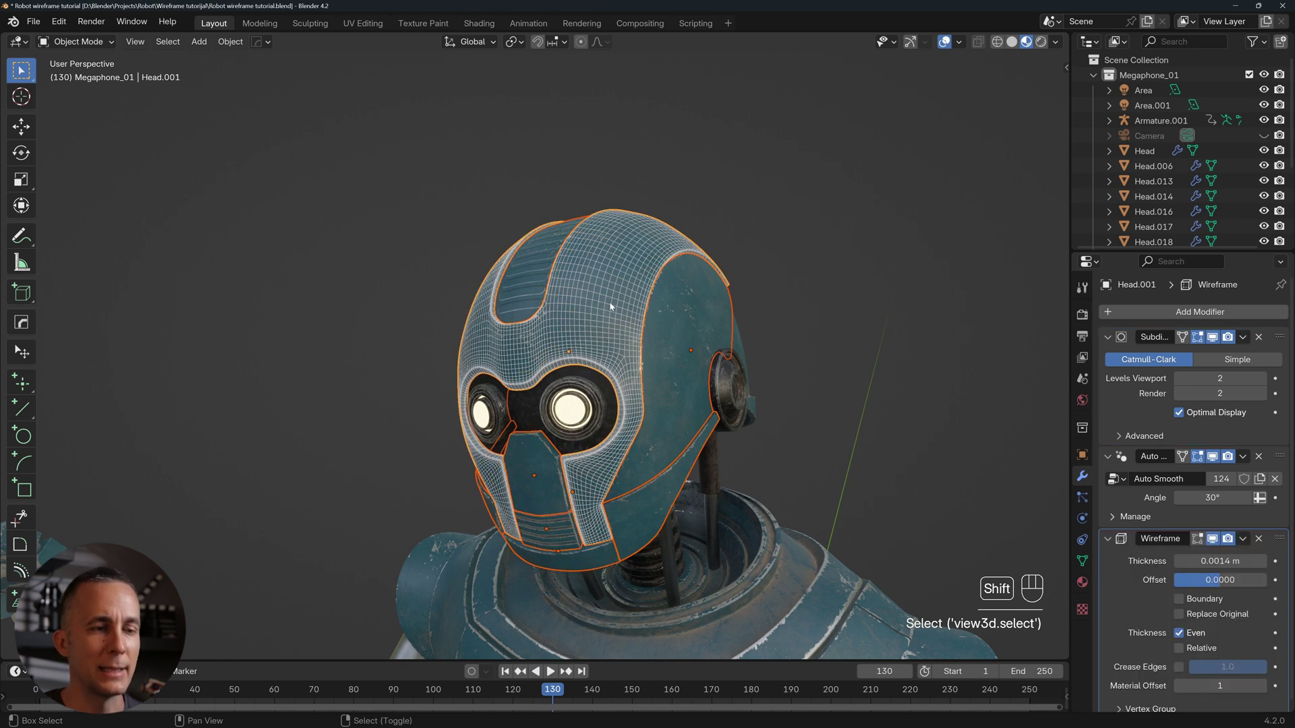
key(ctrl+l)
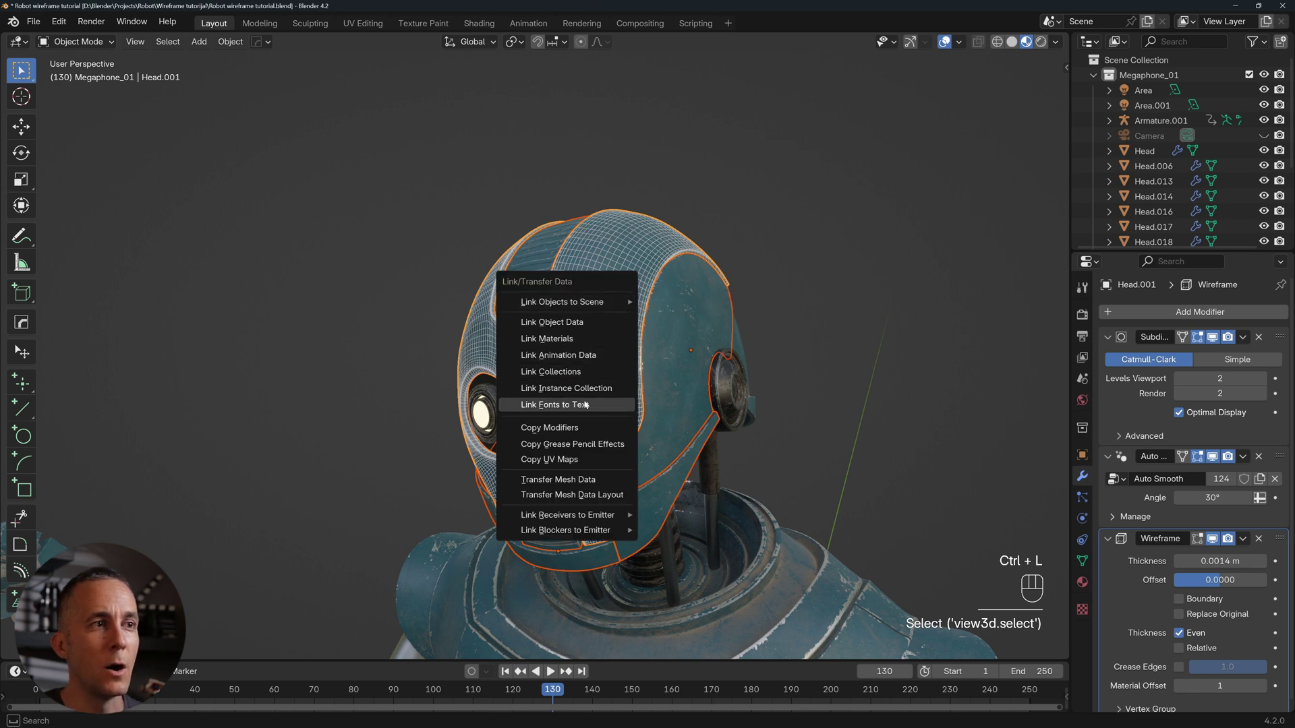
click(546, 429)
scroll(702, 346, up, 8)
scroll(695, 345, down, 8)
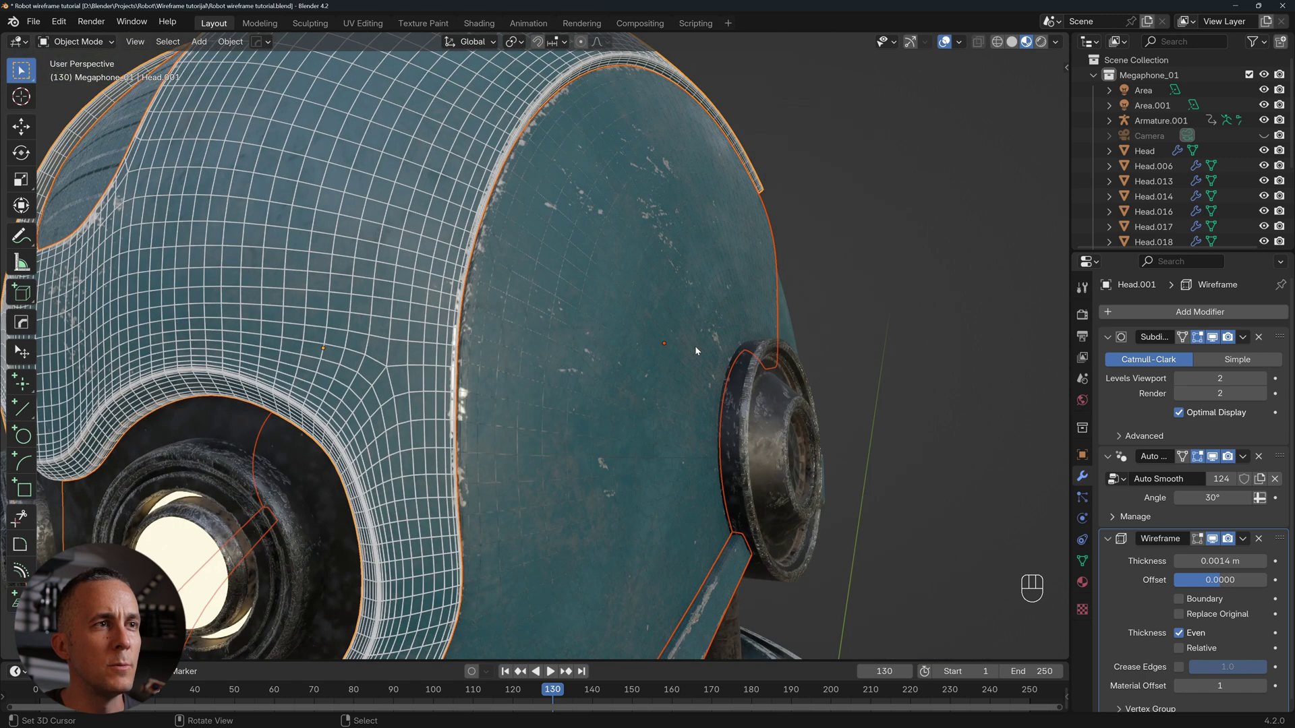
middle_drag(575, 272, 517, 224)
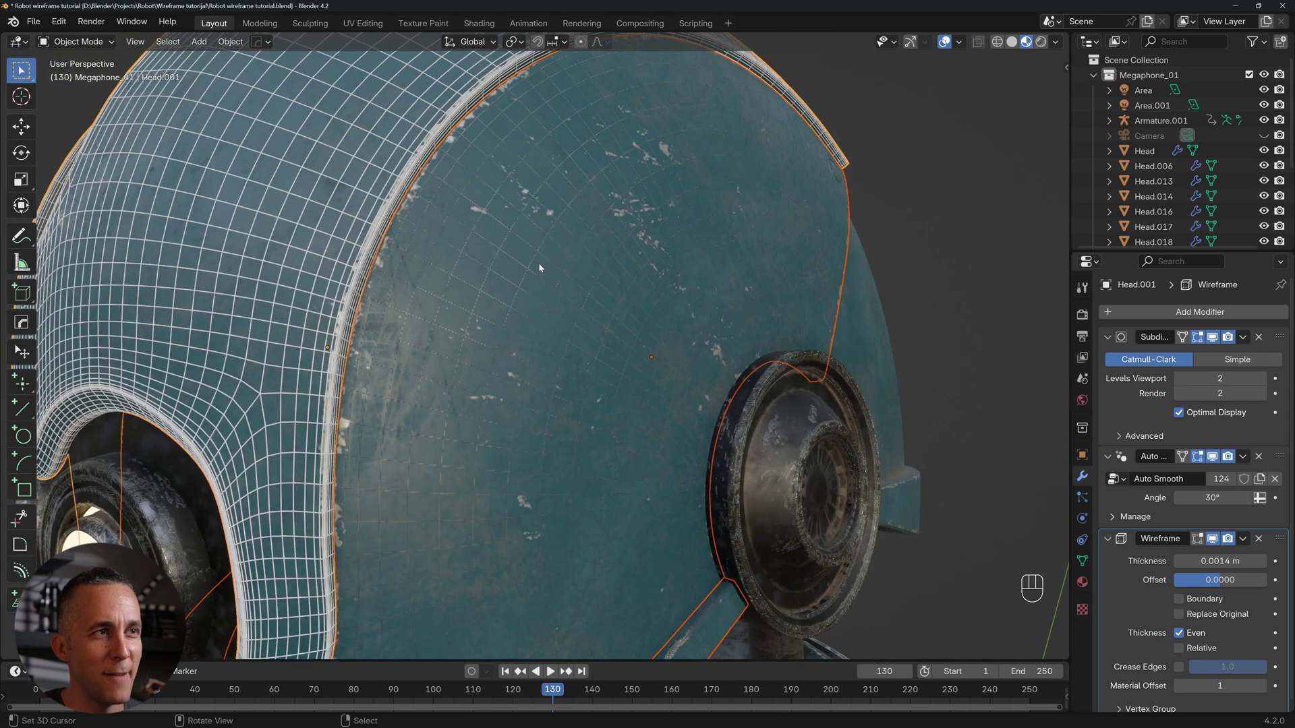
click(612, 269)
scroll(682, 234, down, 6)
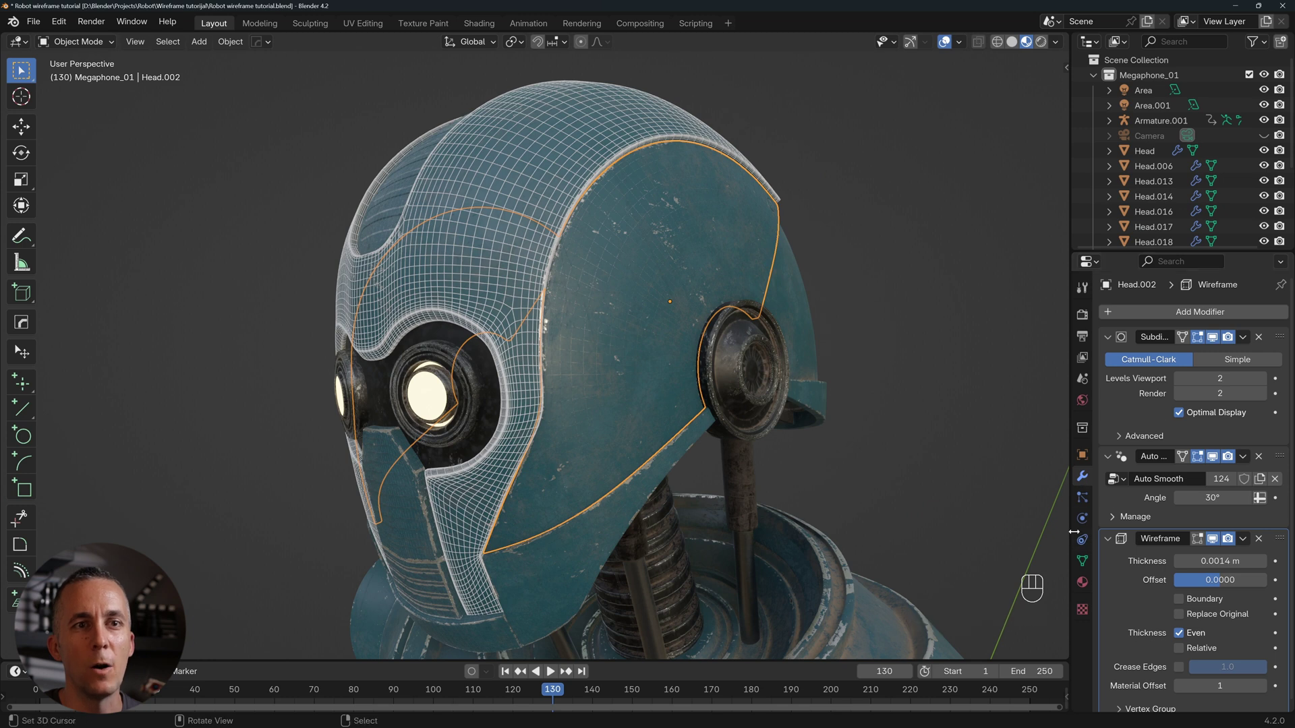
- Add a material slot to Head.002, then undo it to restore the earlier selection
click(1082, 582)
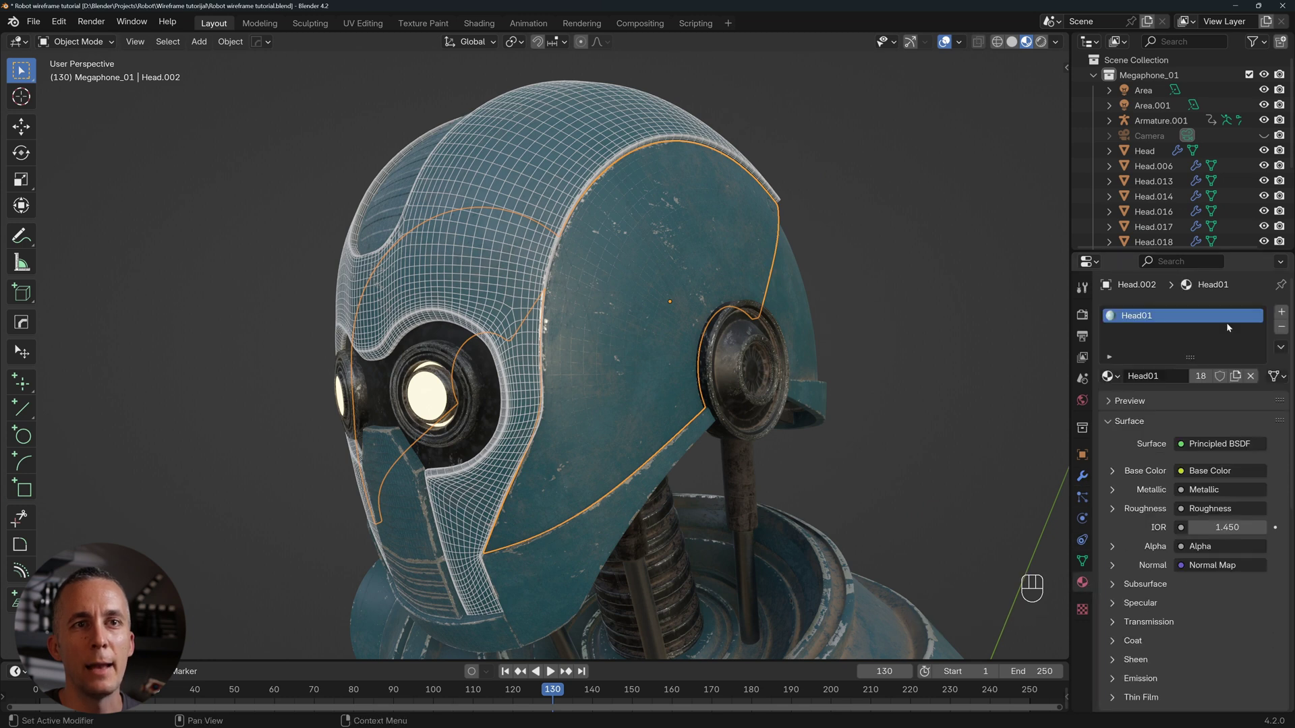
click(1282, 313)
scroll(678, 340, down, 5)
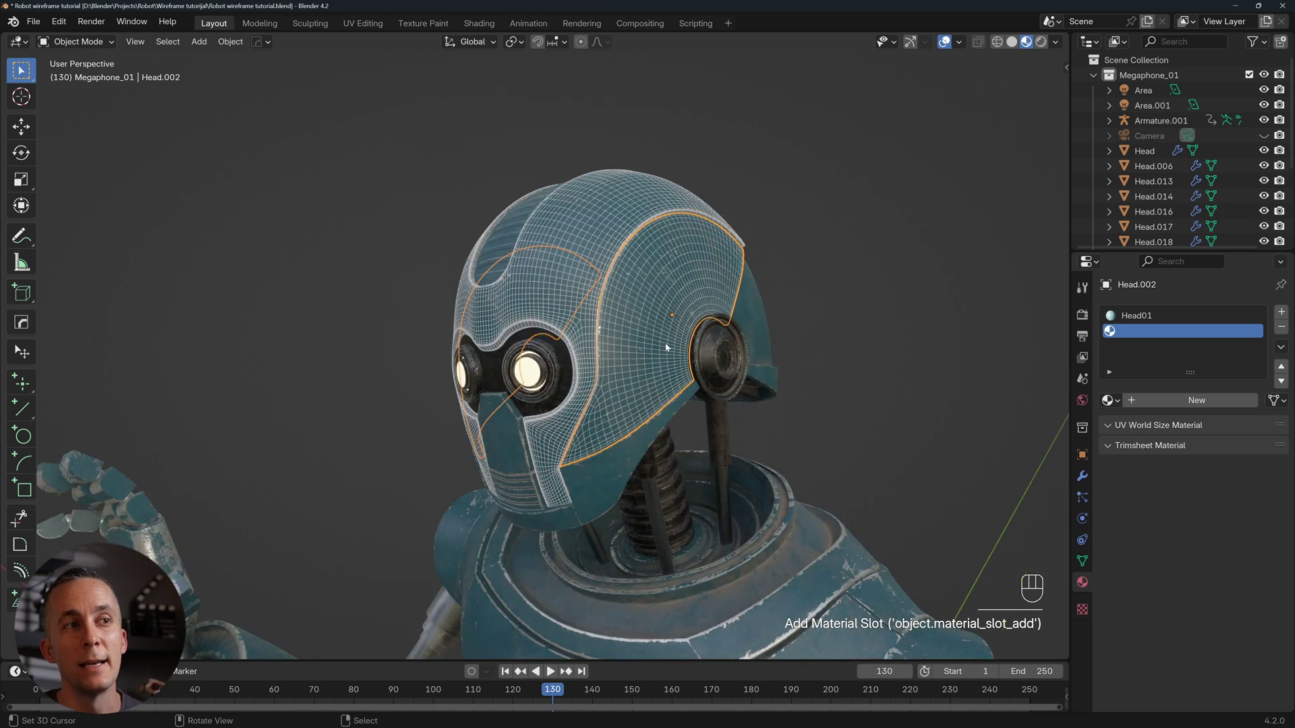
key(ctrl+z)
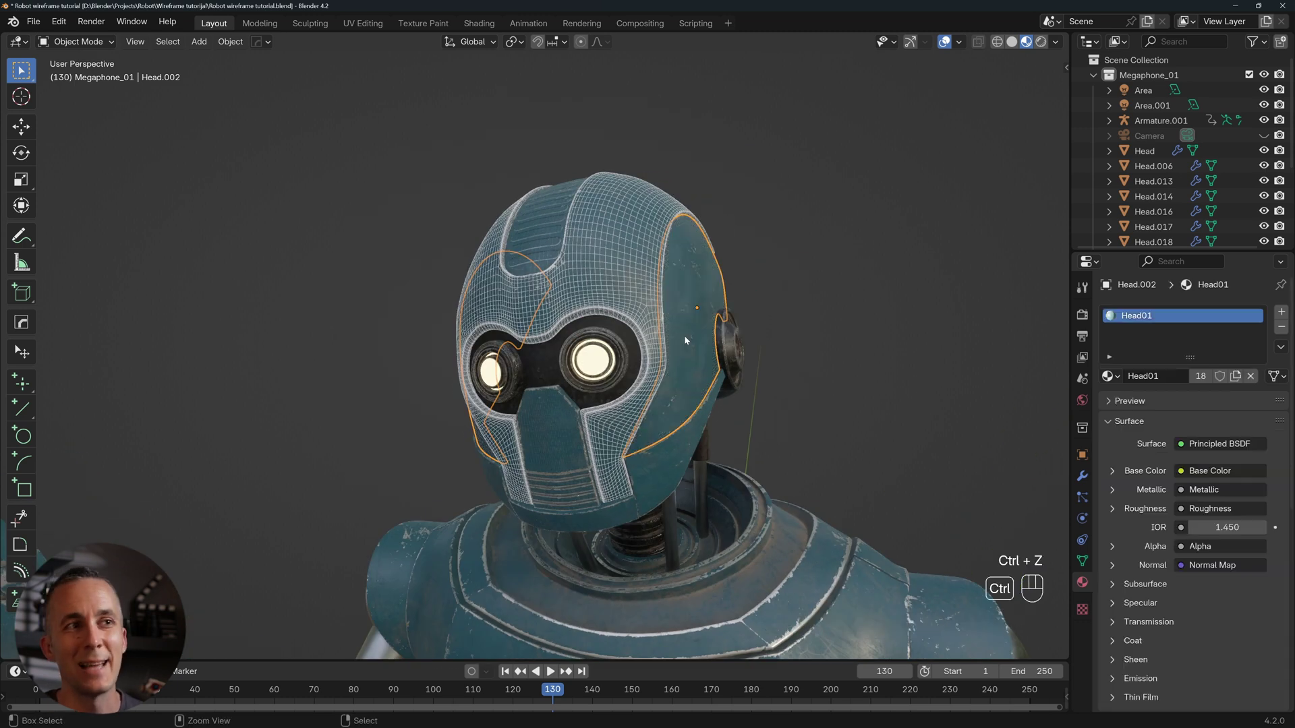
key(ctrl+z)
key(ctrl+z)
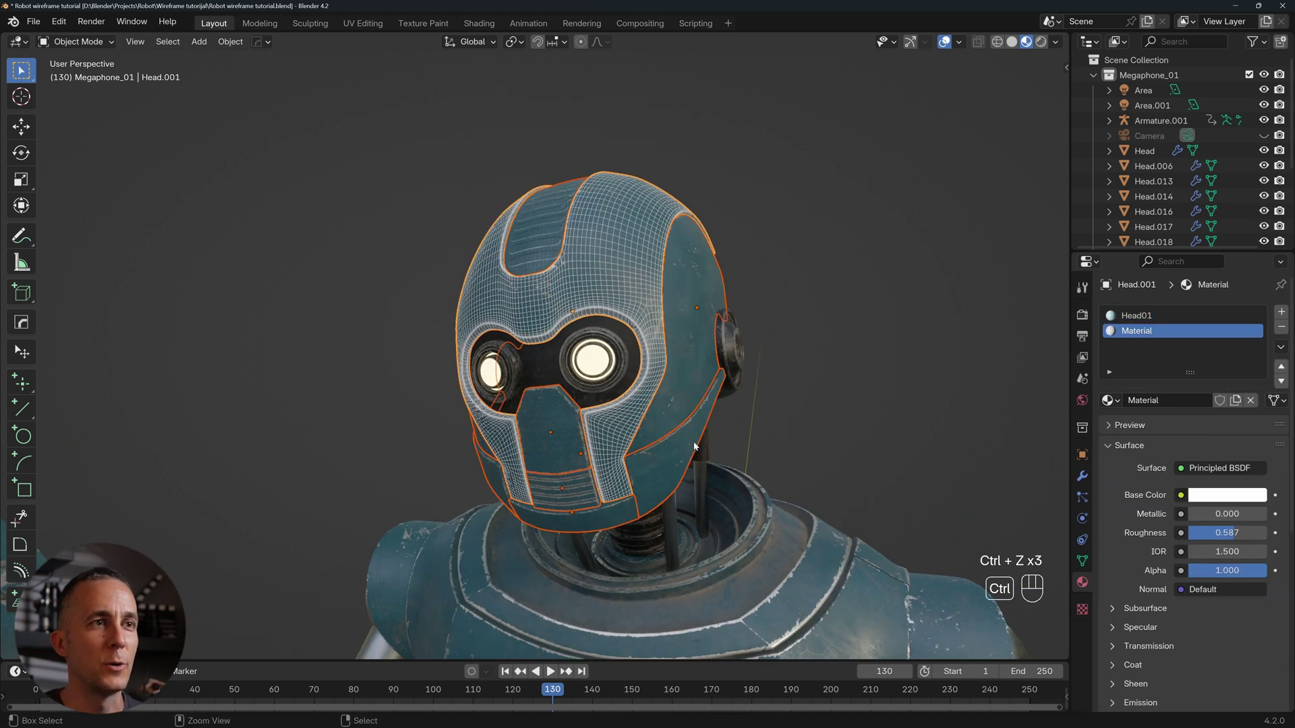
- Link the helmet's materials to all the selected head pieces
shift+click(632, 276)
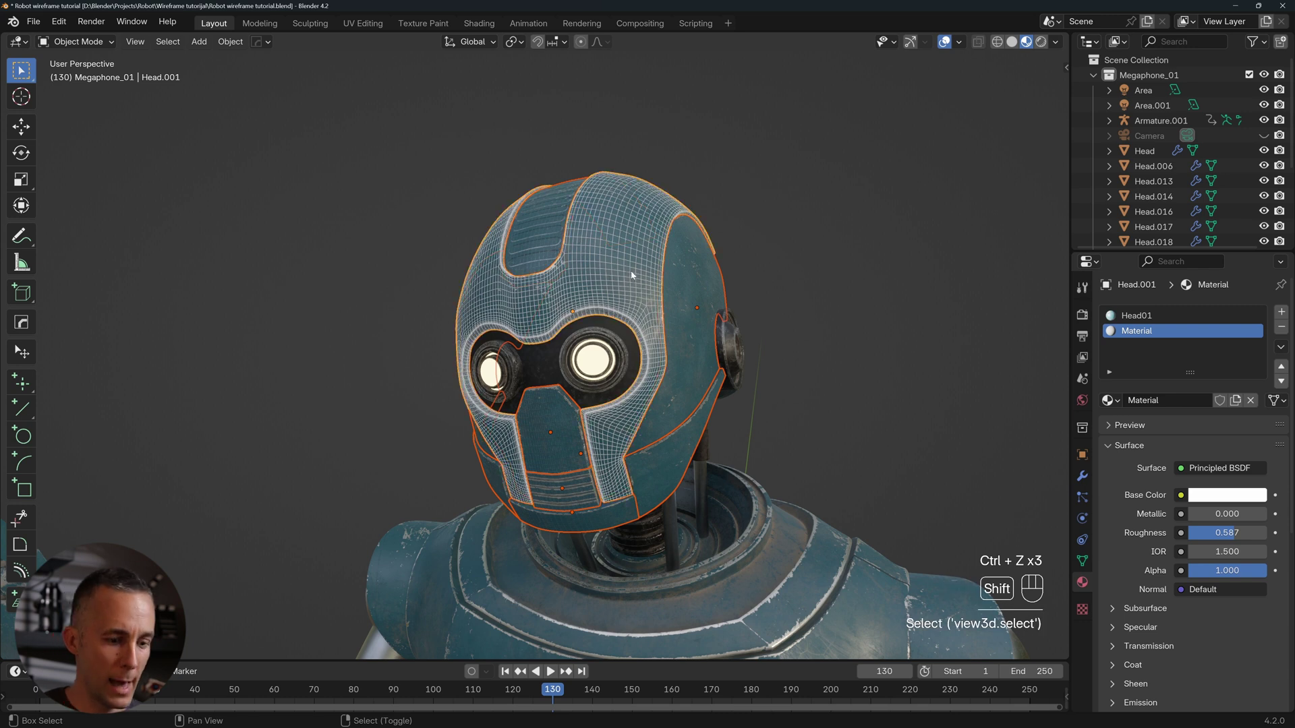
key(ctrl+l)
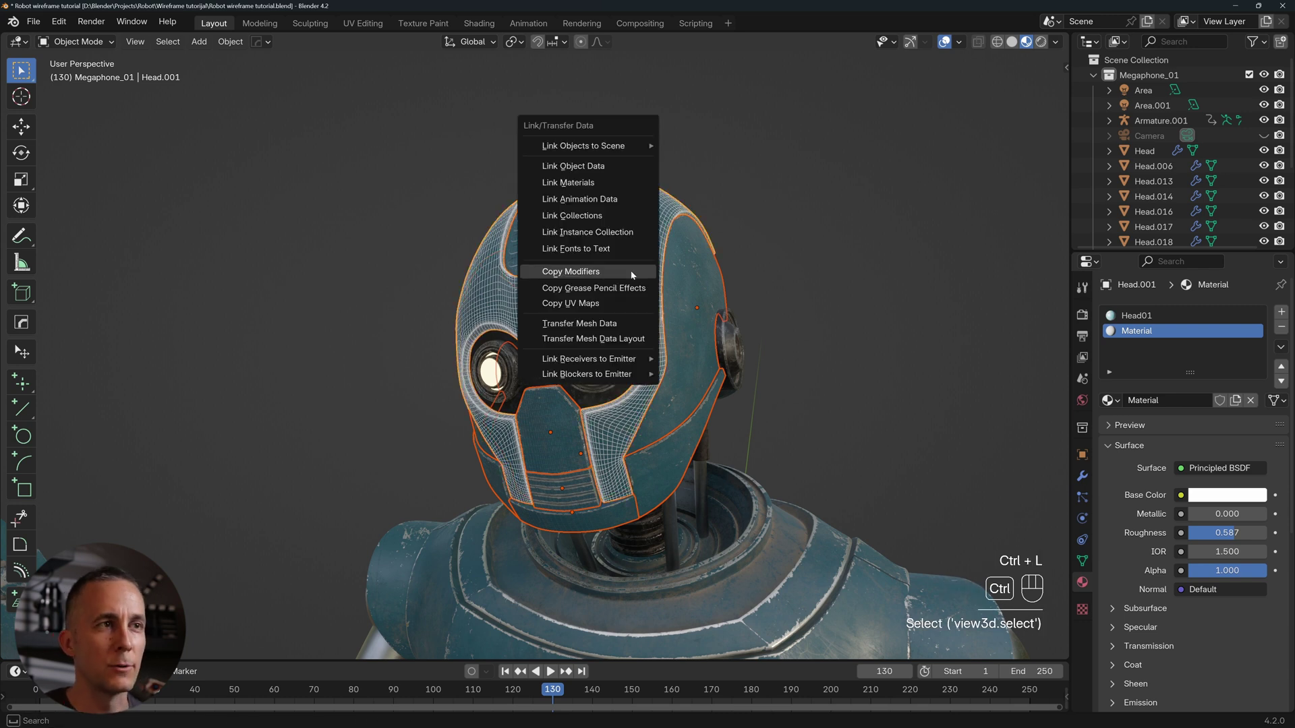
click(603, 183)
middle_drag(725, 274, 643, 275)
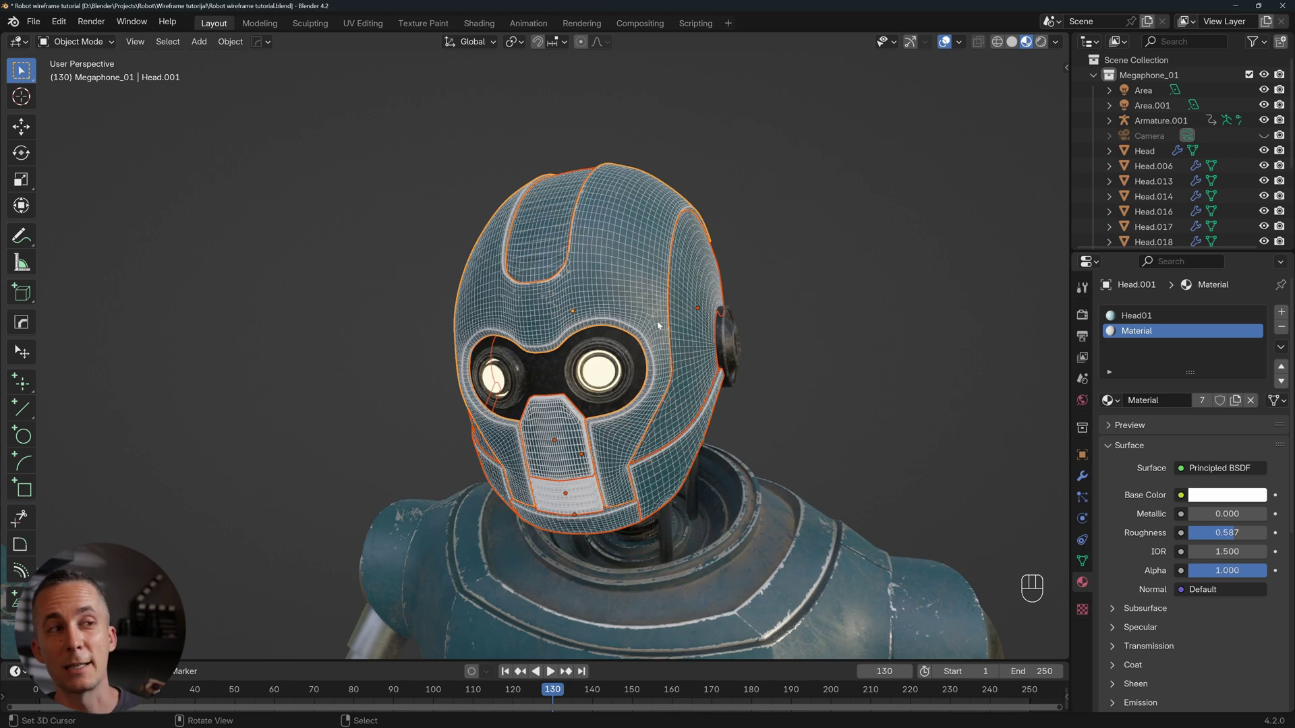
- Orbit to a higher three-quarter view, then look through the scene camera
middle_drag(679, 393, 652, 233)
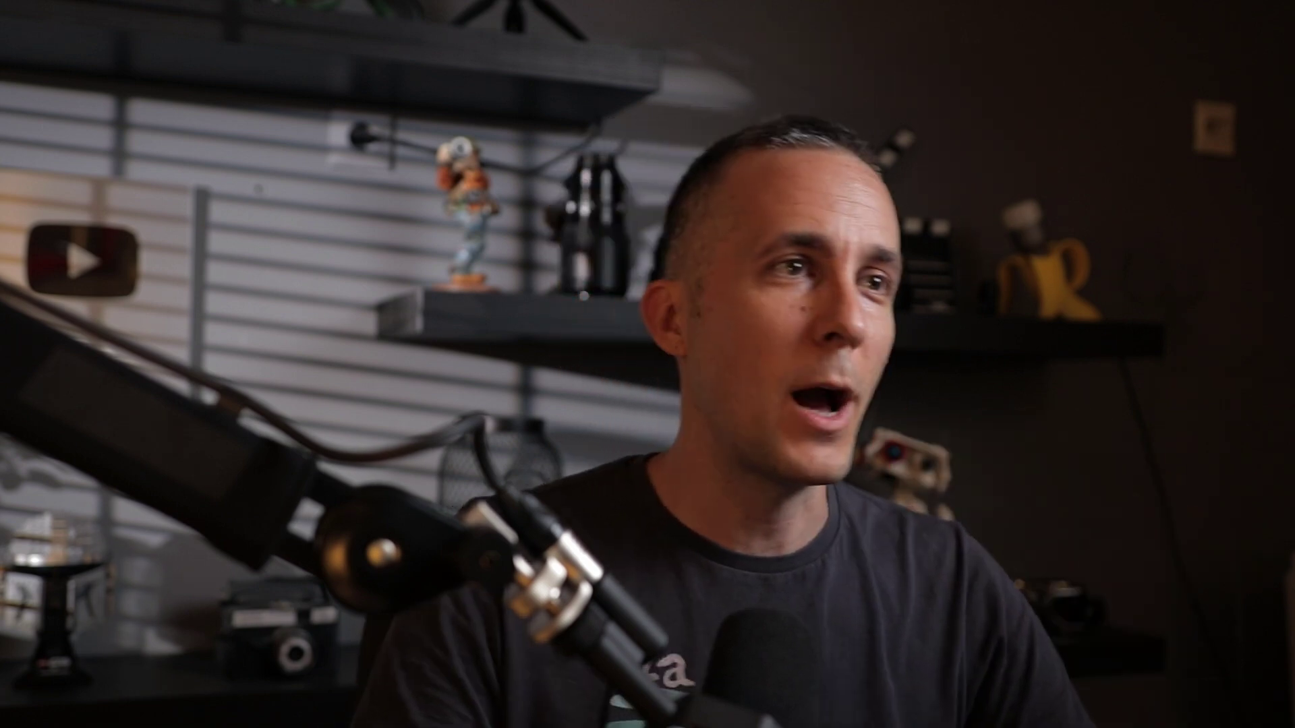
key(KP_0)
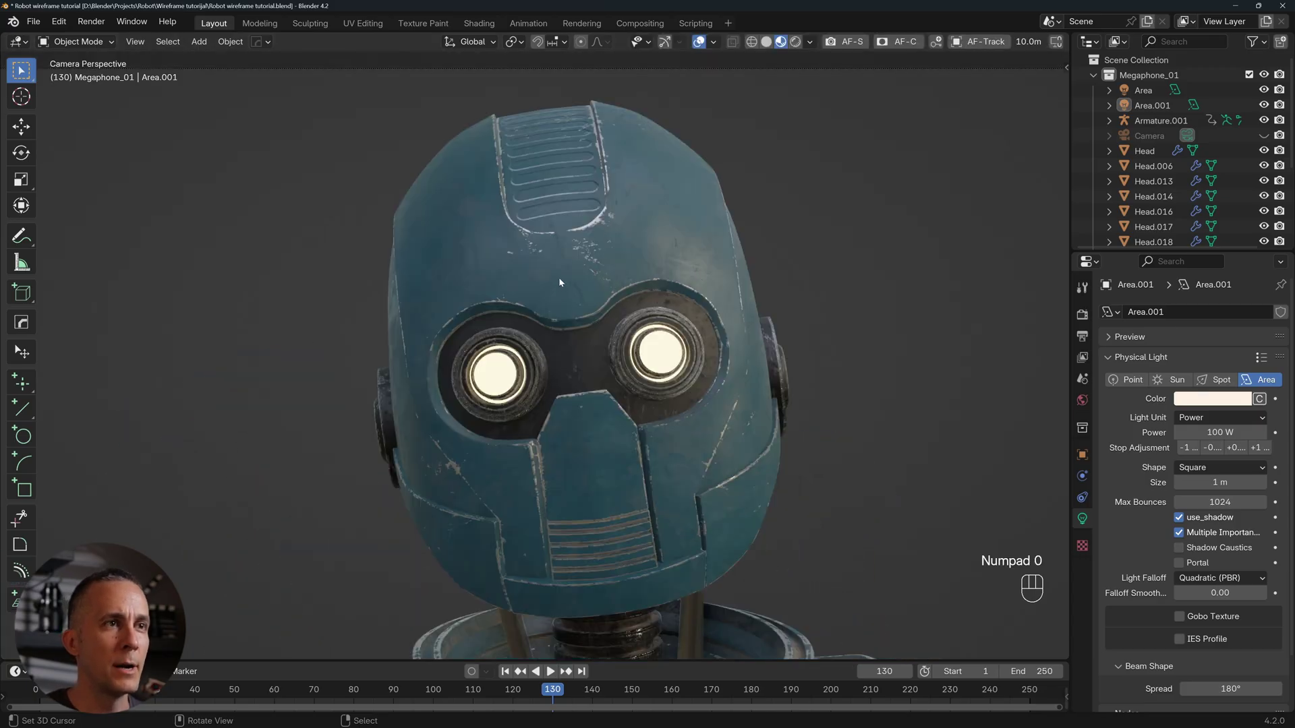
- Leave camera view and set the view layer's Material Override to Clay
key(KP_0)
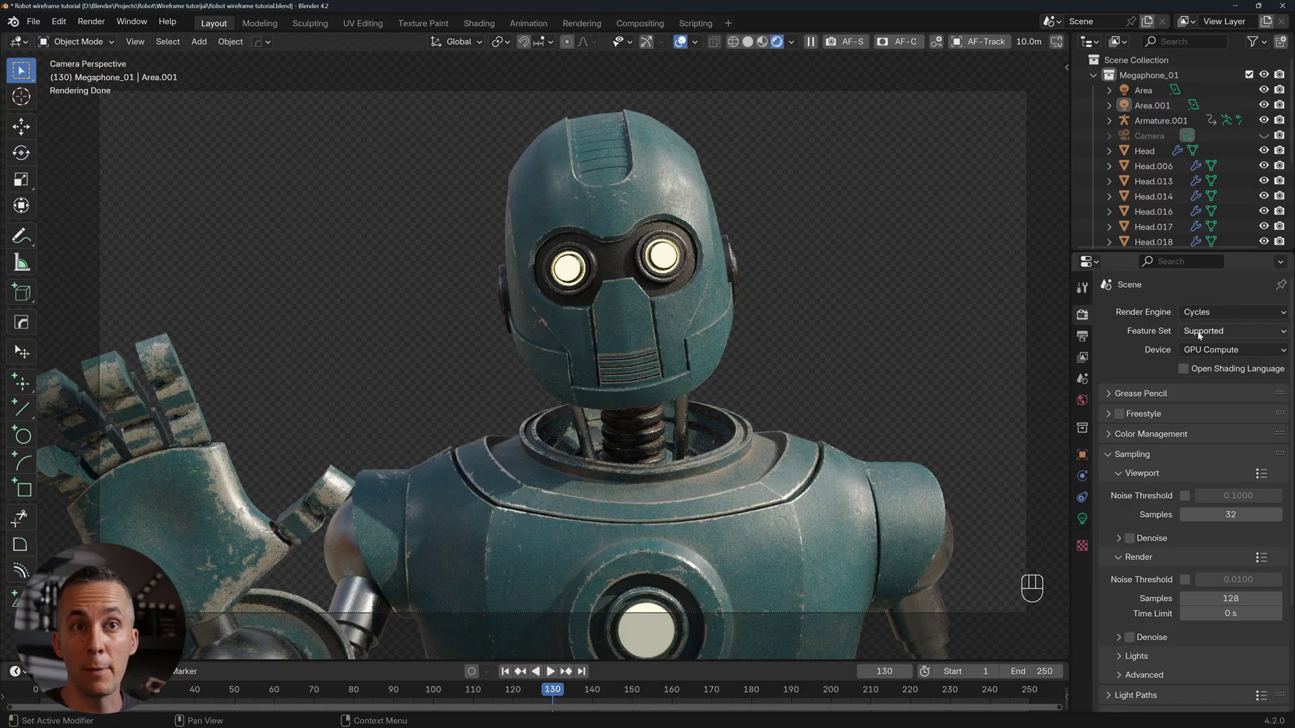
click(1082, 357)
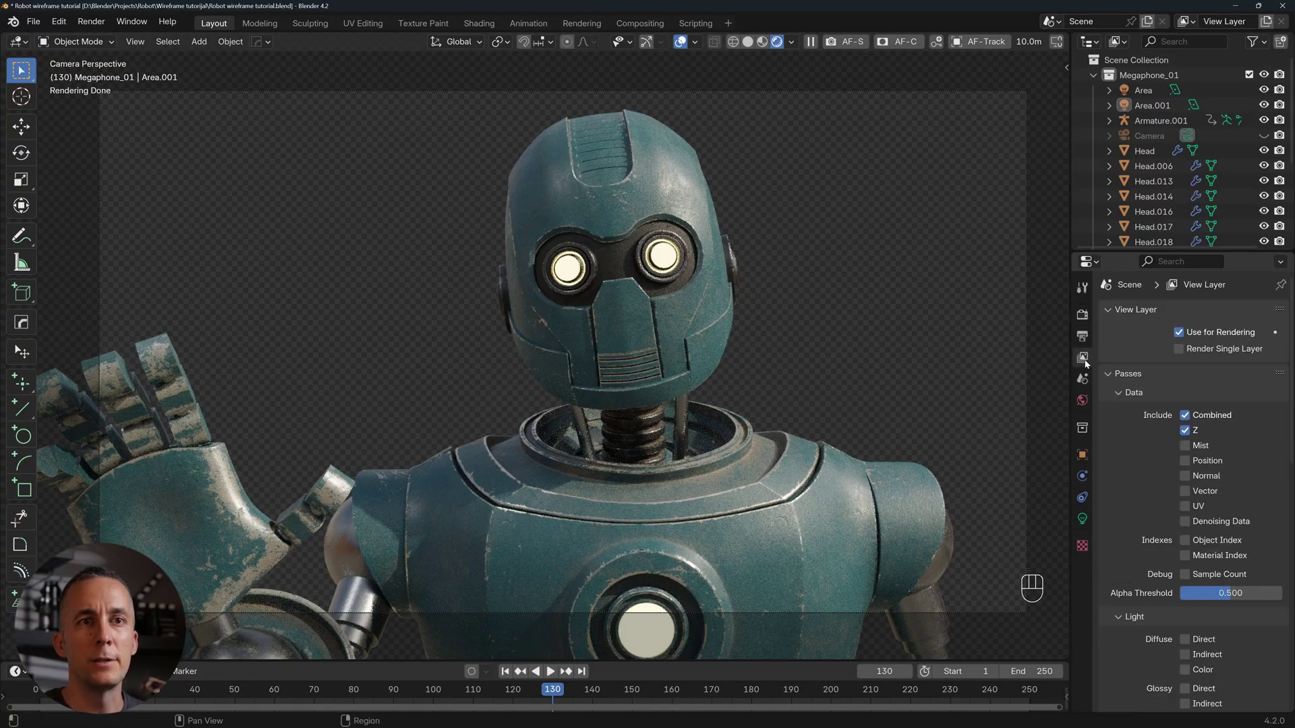
scroll(1180, 489, down, 12)
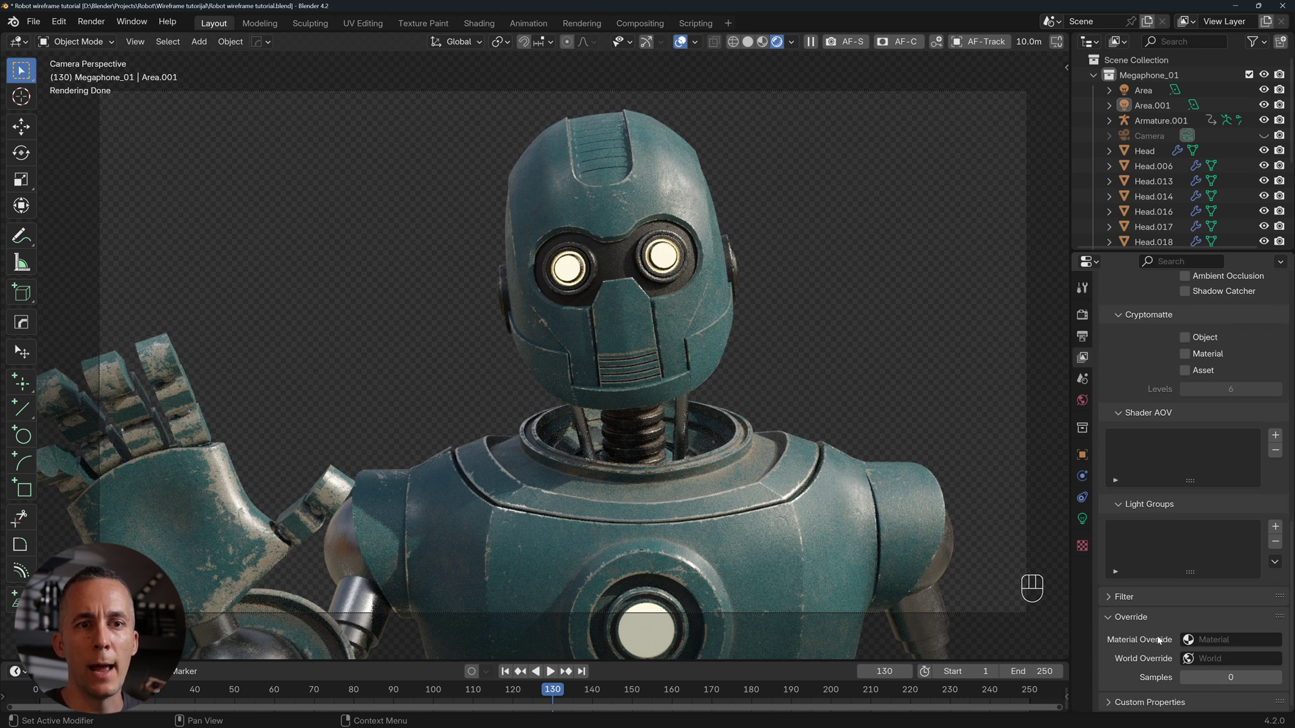
click(1234, 641)
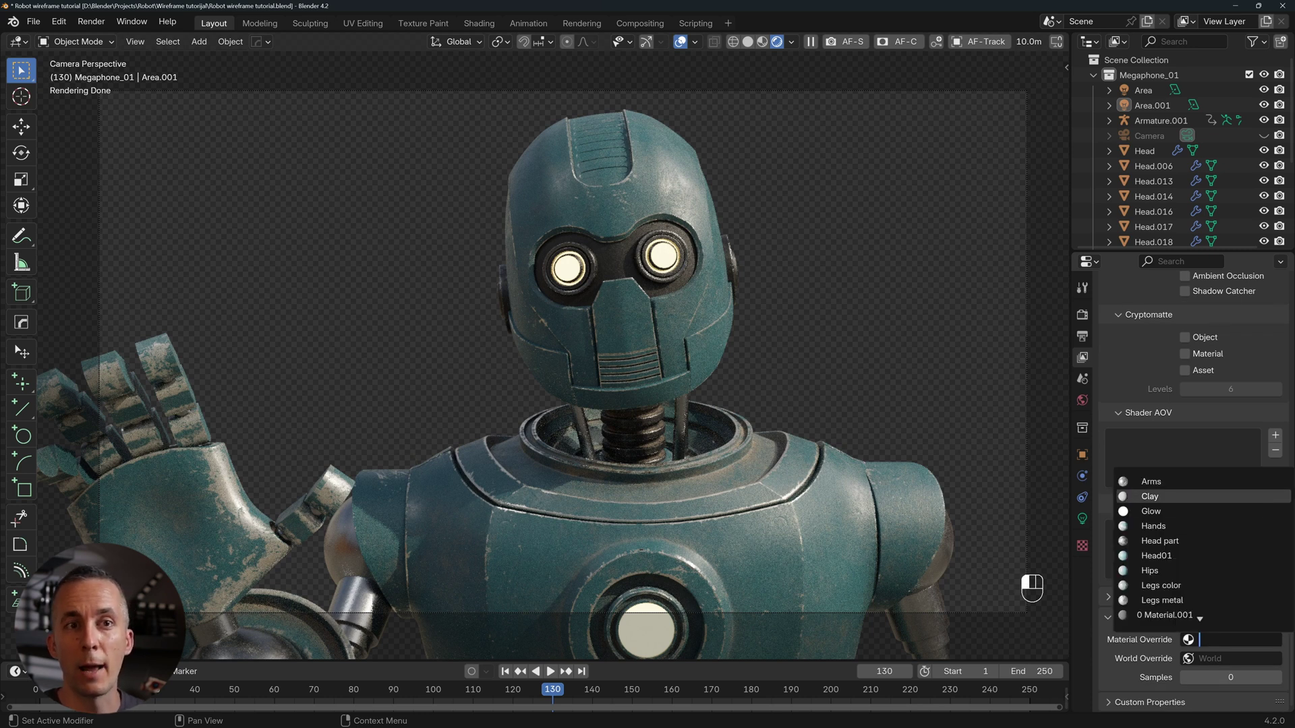
click(1150, 496)
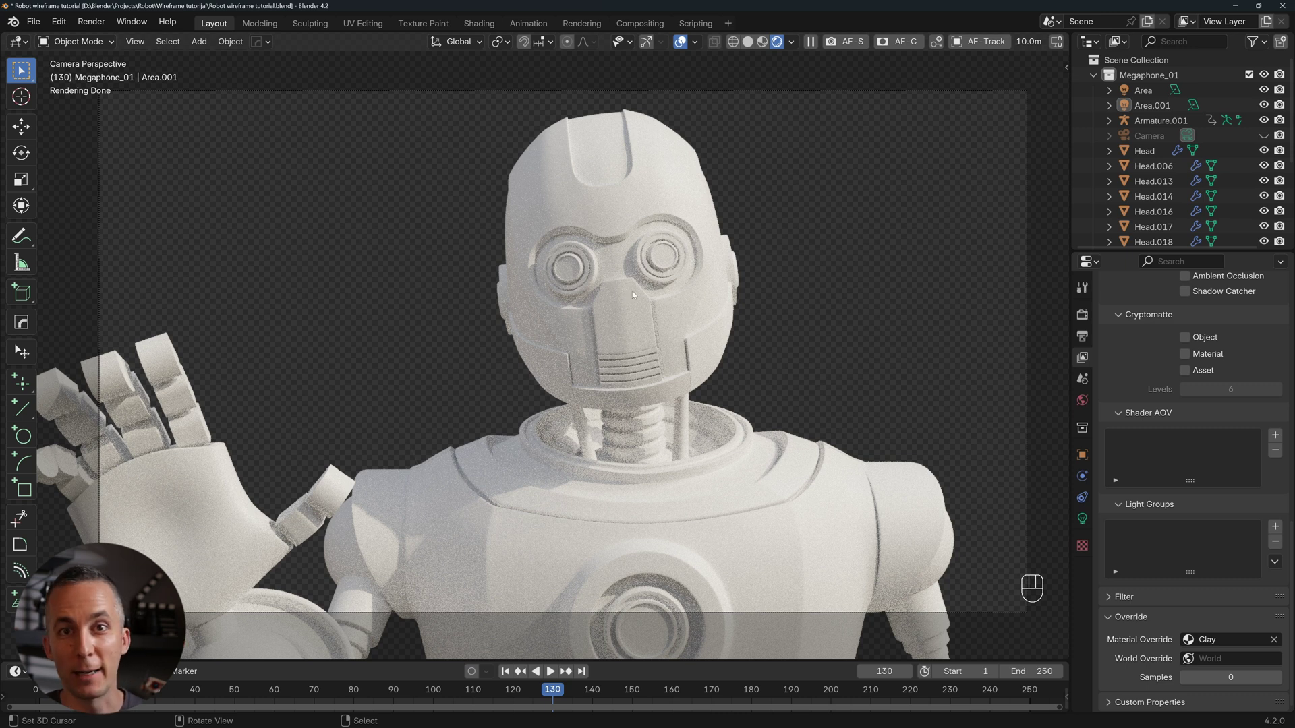
click(1082, 315)
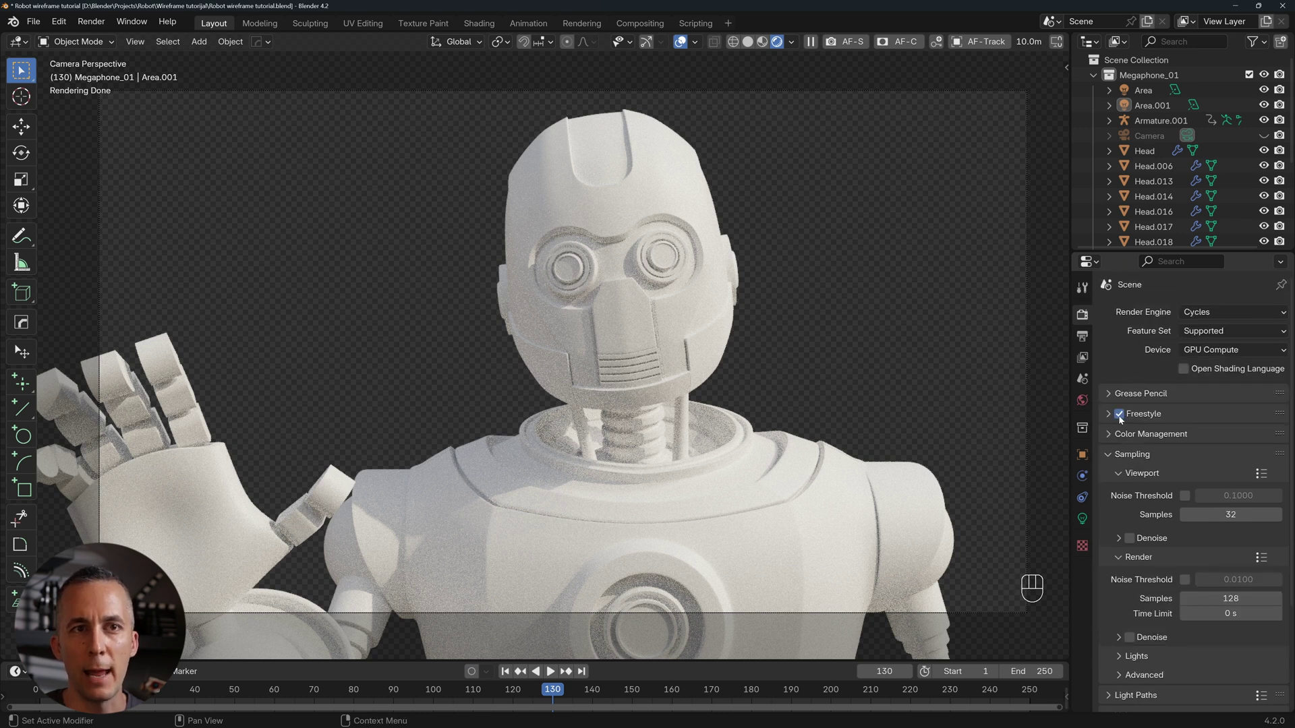
- Review the view layer's Freestyle line set settings, then render frame 130 with F12
click(1082, 357)
scroll(1177, 459, down, 10)
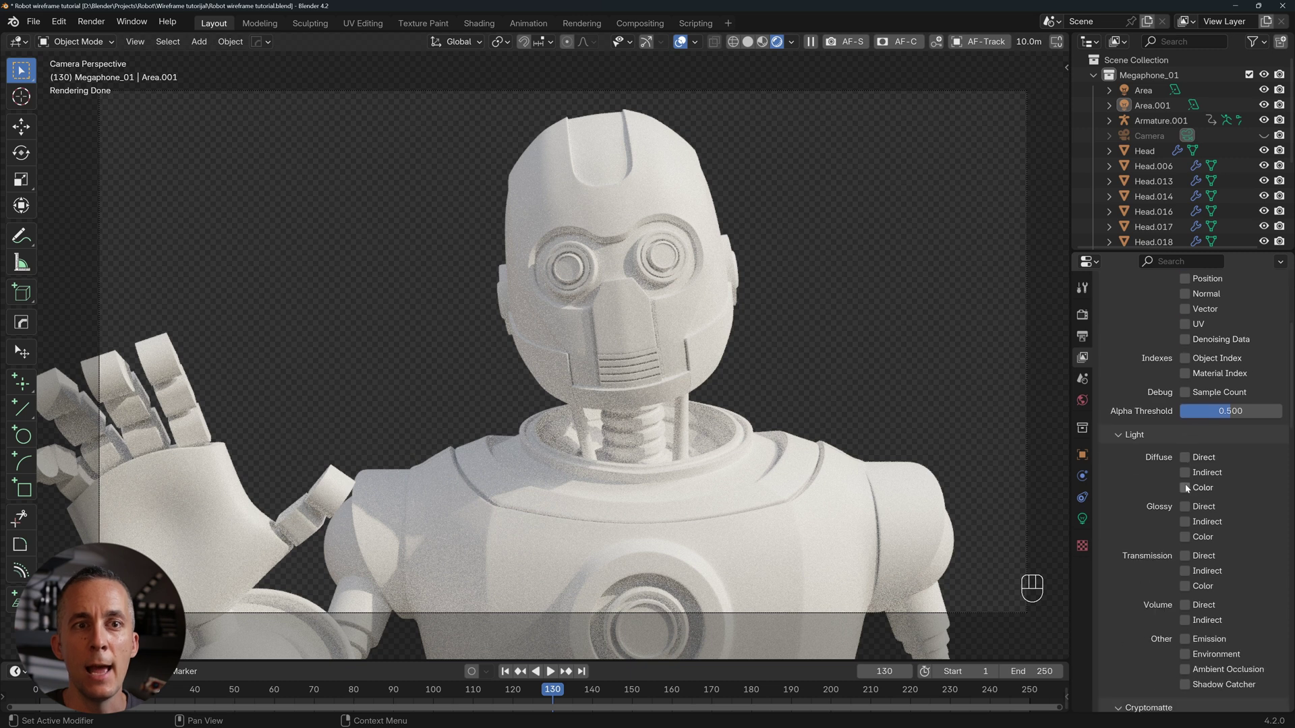
scroll(1187, 489, down, 15)
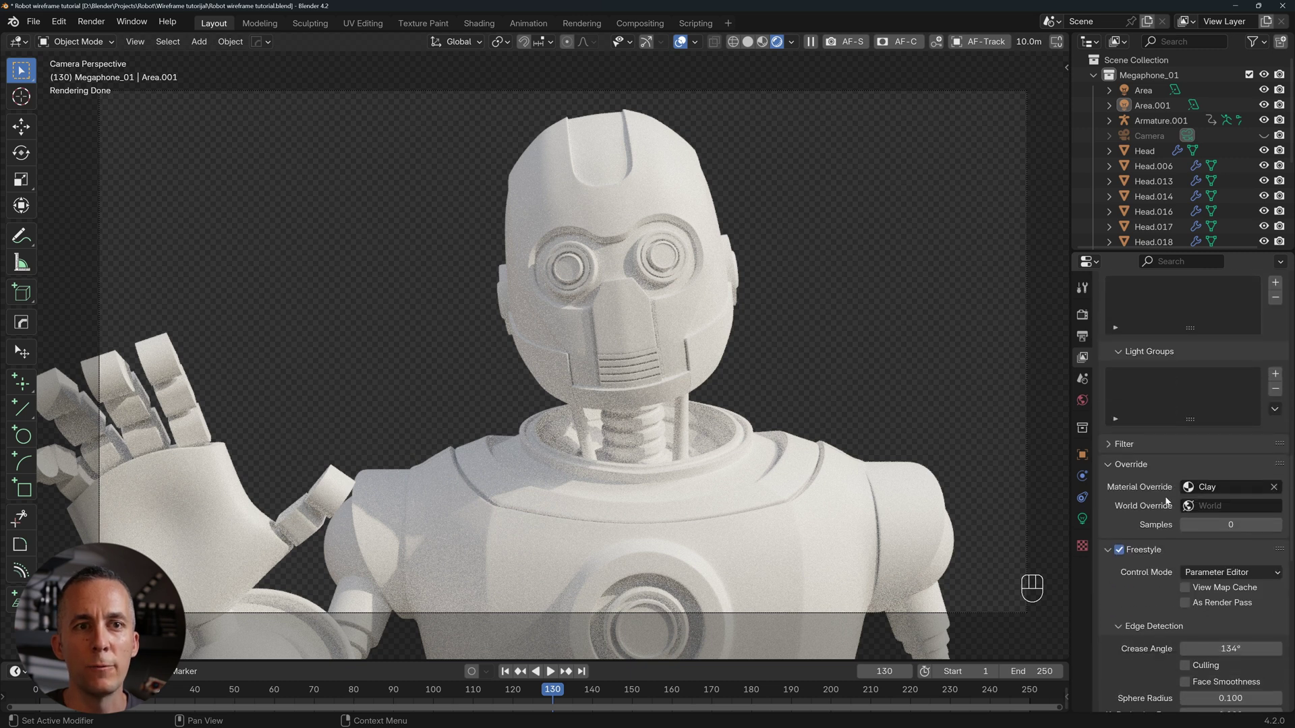
scroll(1166, 500, down, 12)
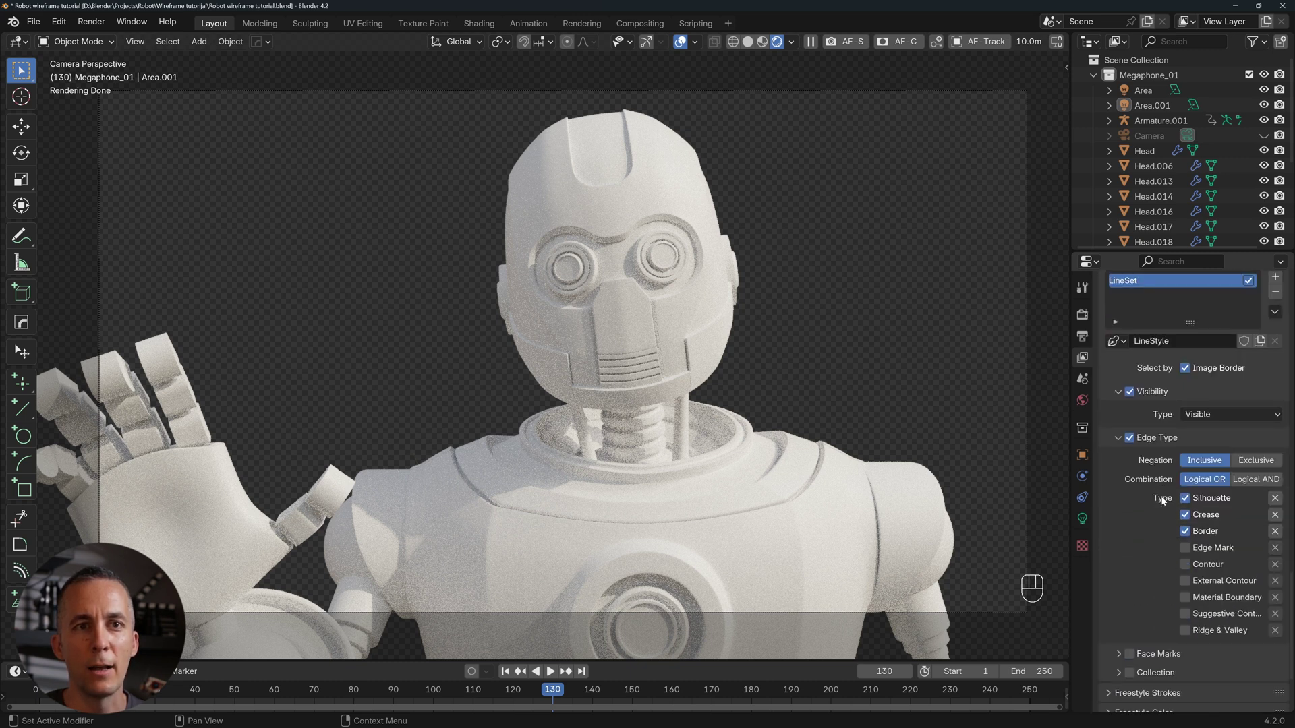
scroll(1162, 499, down, 5)
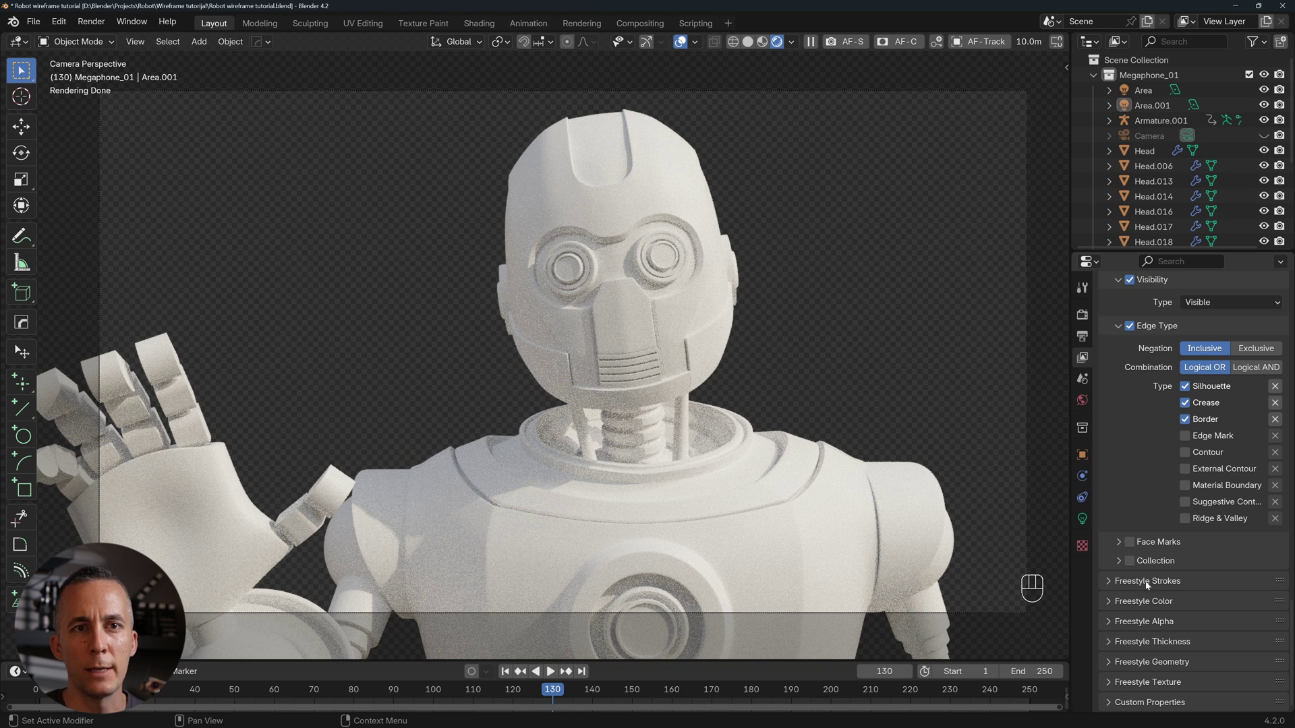
scroll(1147, 585, up, 8)
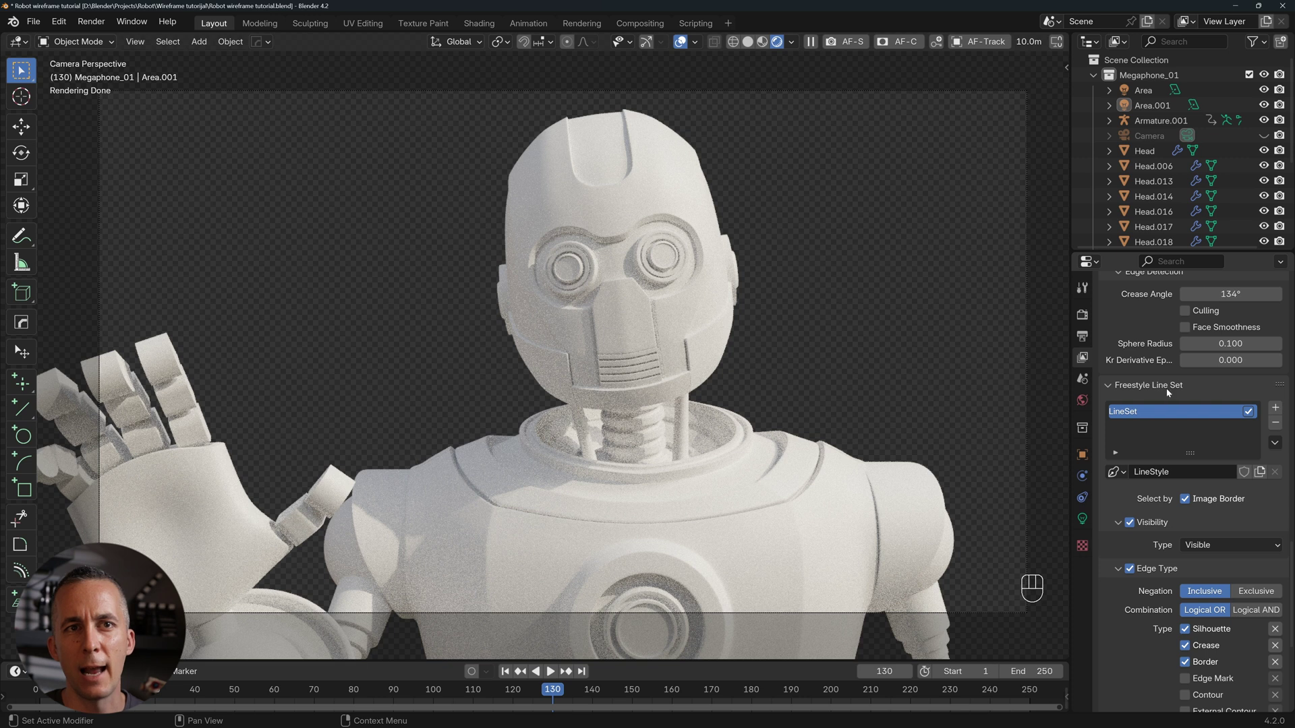
scroll(1158, 414, down, 3)
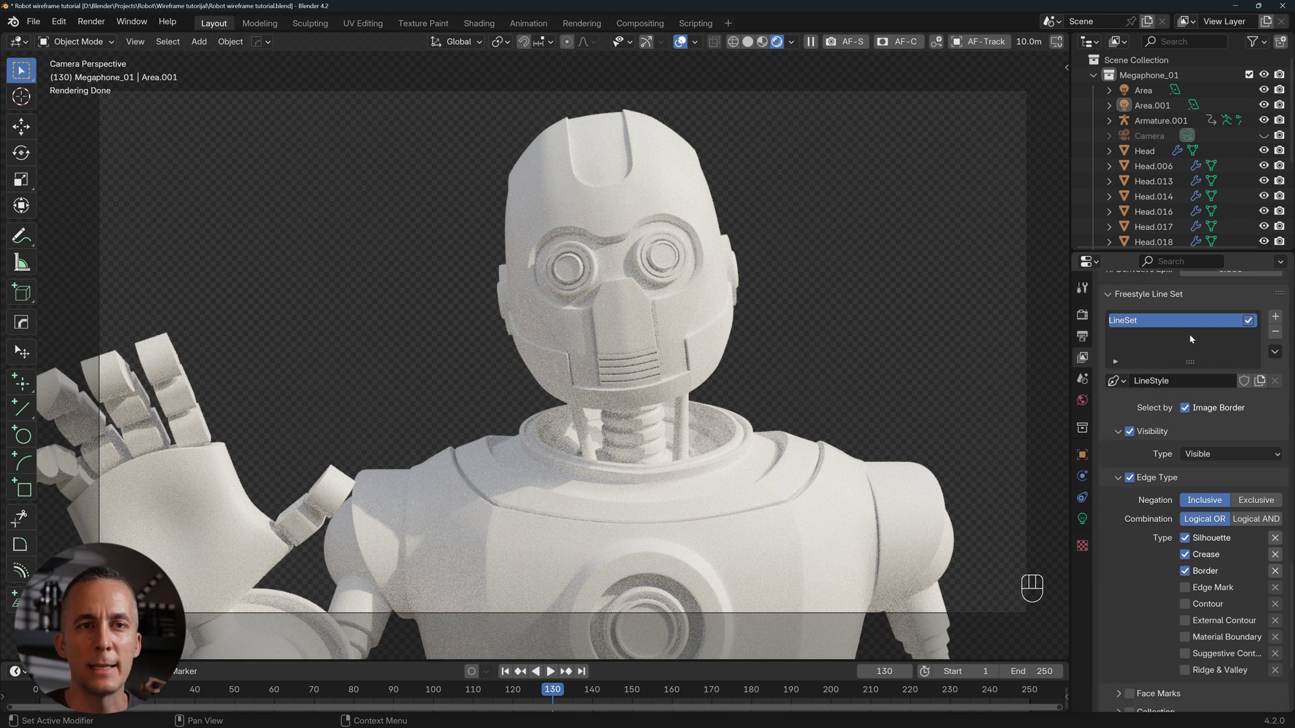
scroll(1194, 489, down, 2)
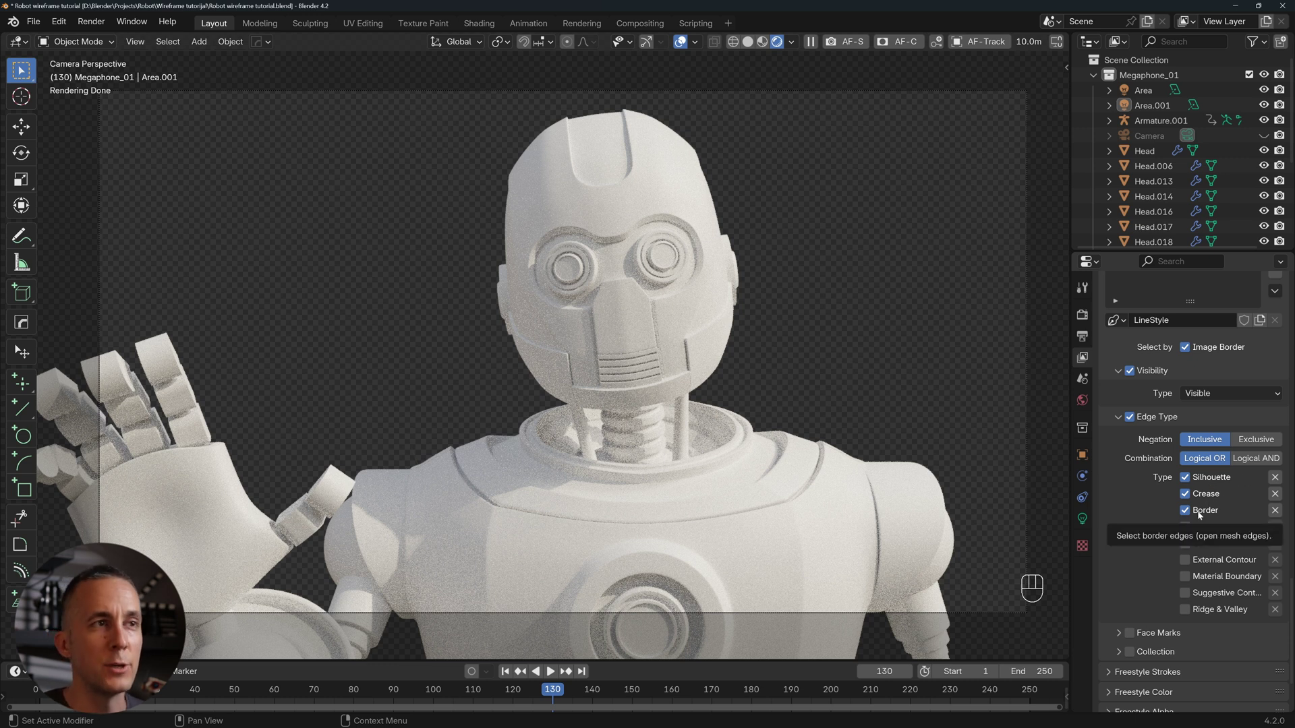
key(F12)
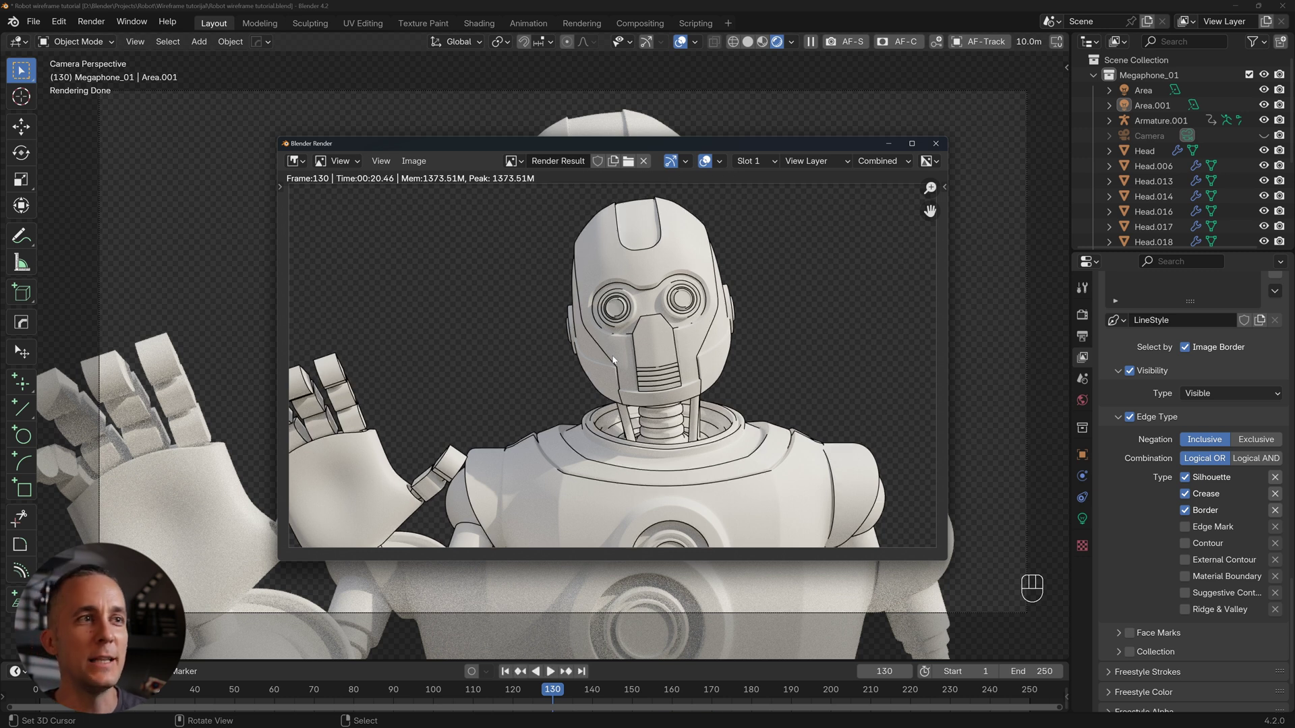
- Close the frame 130 render and uncheck the Silhouette, Crease and Border edge types
scroll(655, 317, up, 2)
scroll(653, 321, down, 4)
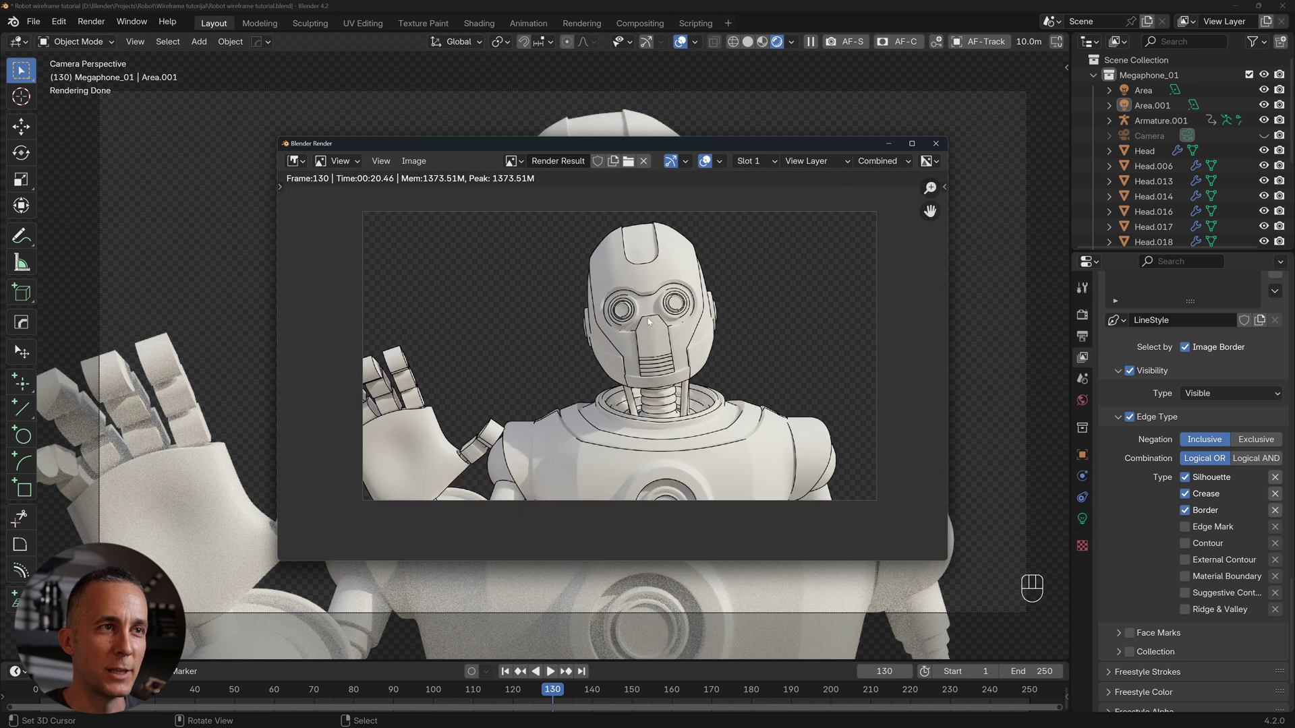
scroll(649, 324, up, 2)
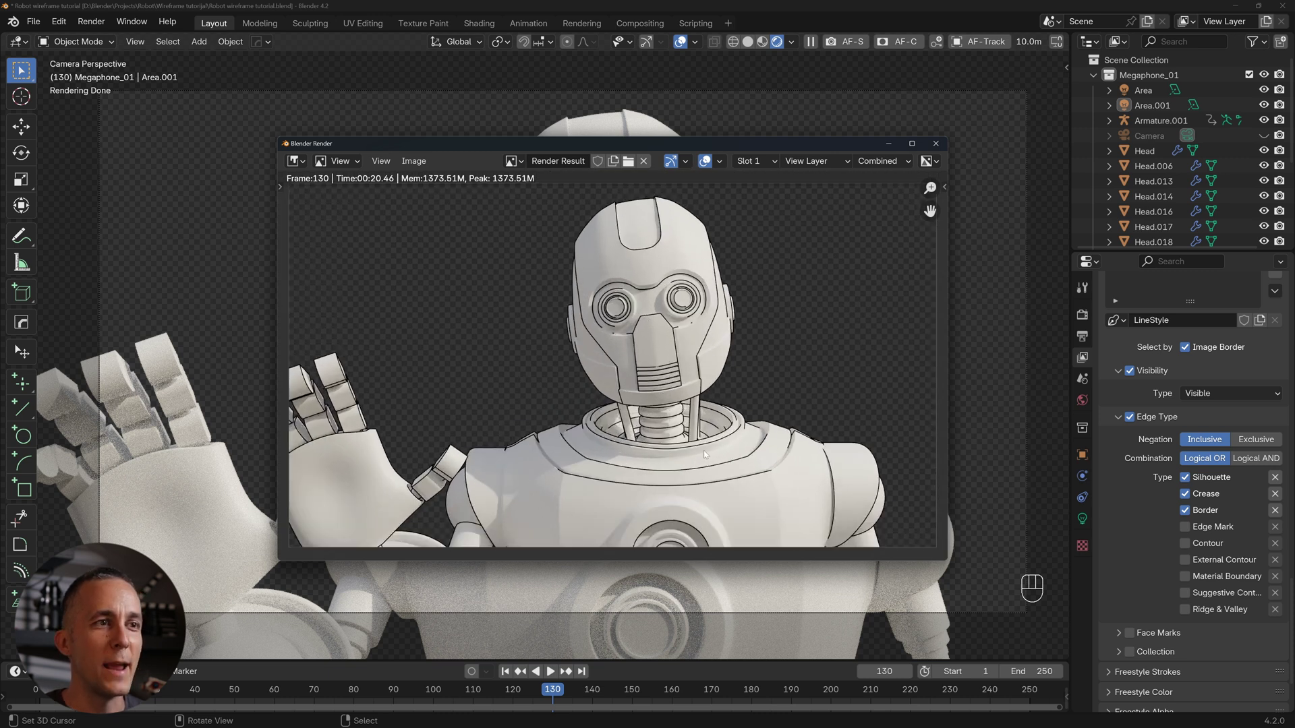
scroll(704, 455, up, 2)
scroll(704, 454, down, 2)
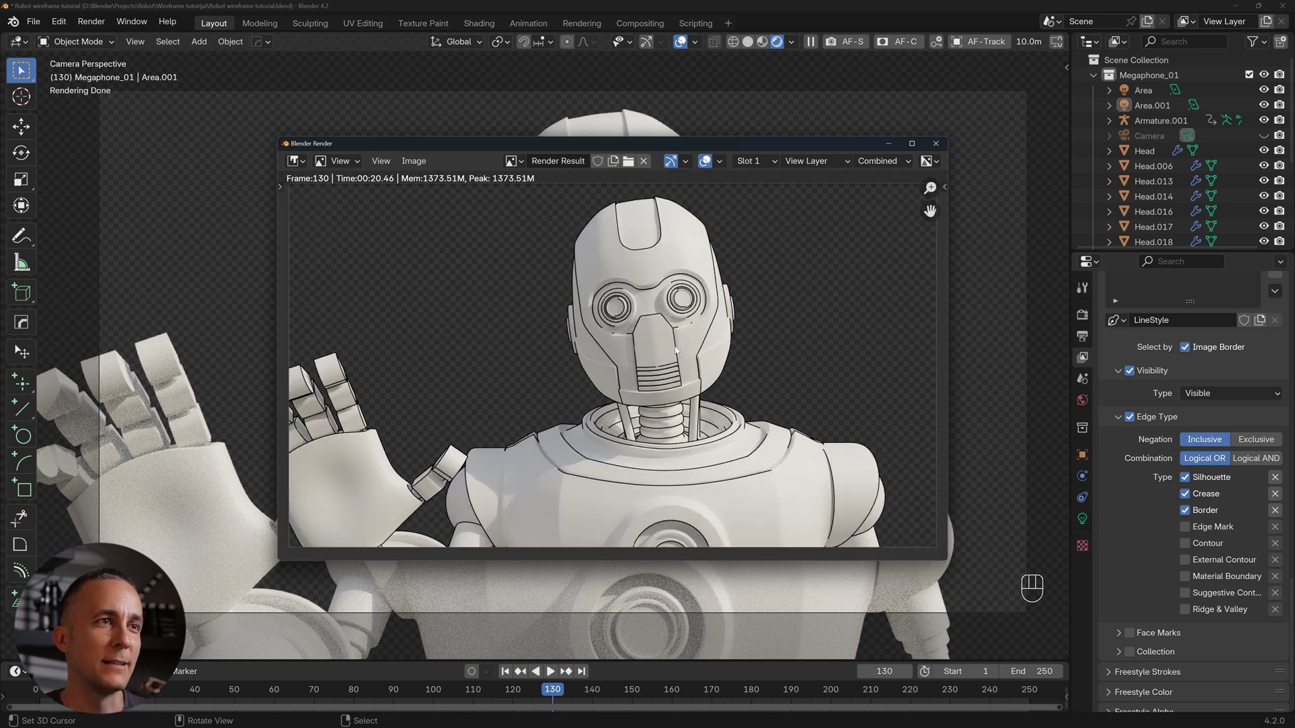
scroll(664, 319, up, 2)
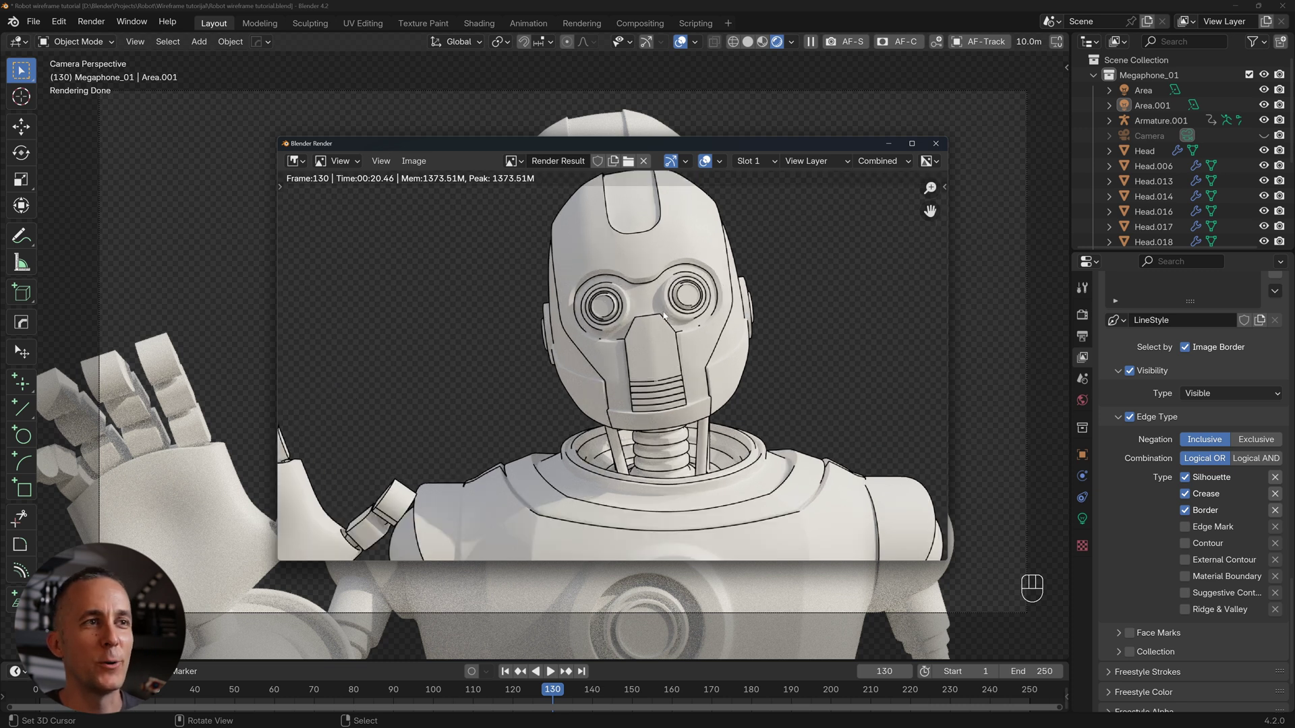
scroll(664, 317, down, 2)
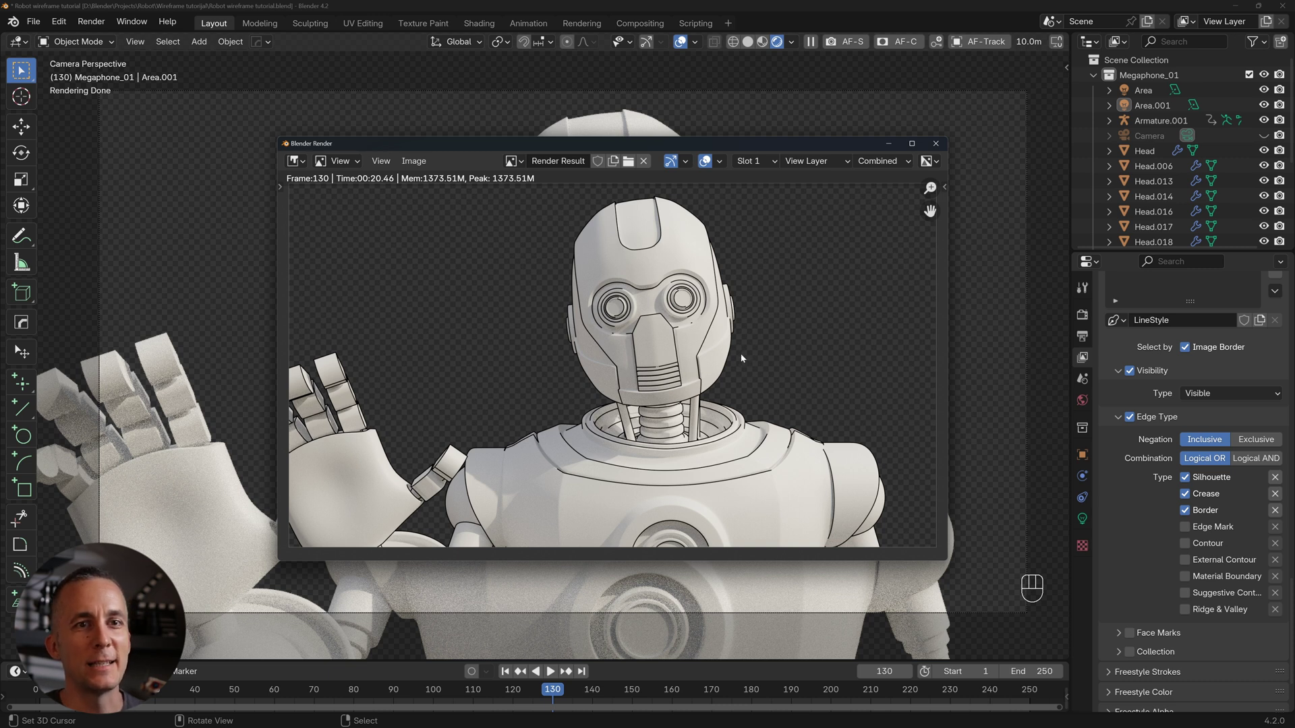
click(934, 148)
drag(1185, 477, 1183, 520)
- Enable Edge Mark and mark every edge of all selected meshes as Freestyle edges
click(1184, 527)
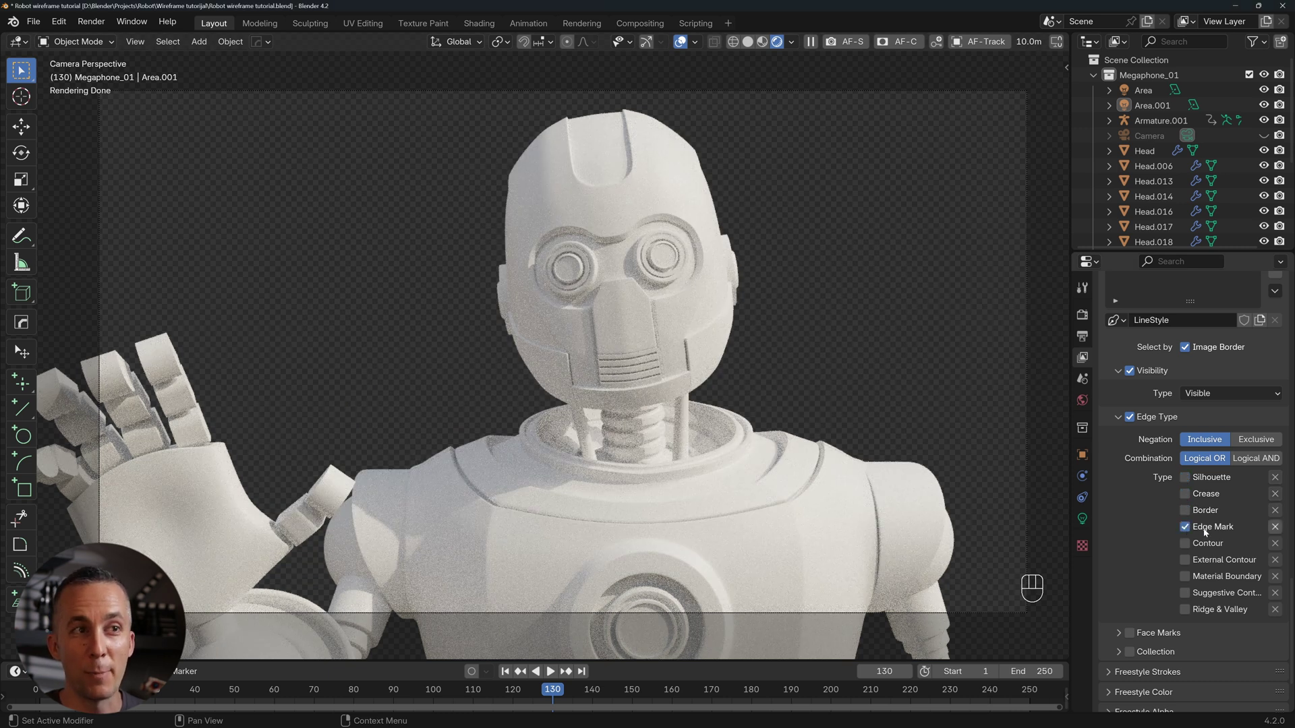
click(669, 341)
key(a)
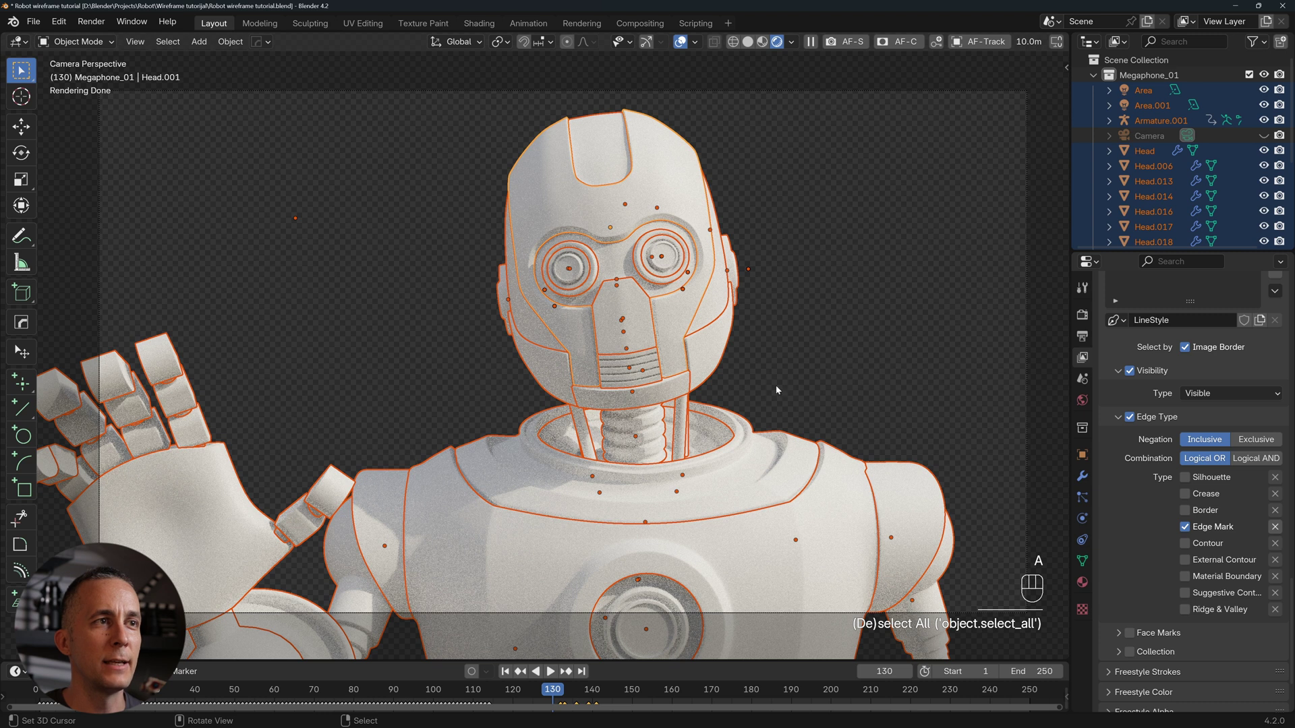
click(662, 332)
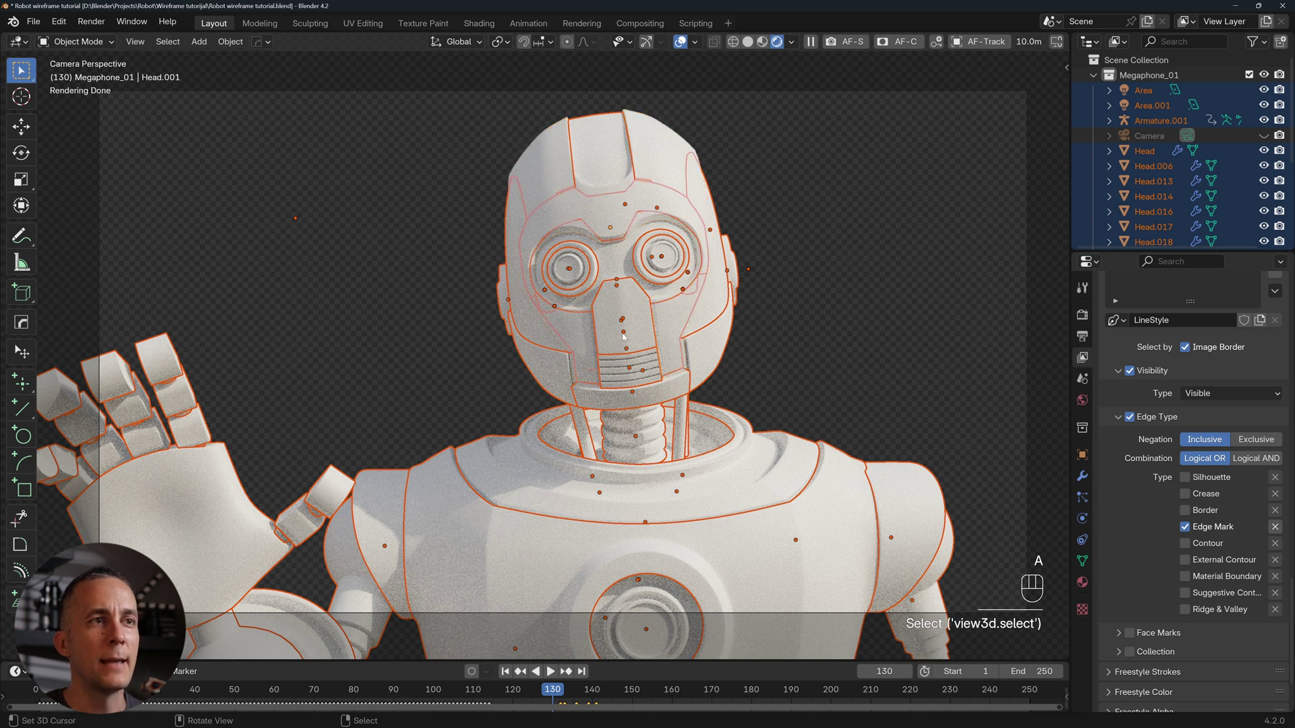
key(Tab)
click(645, 419)
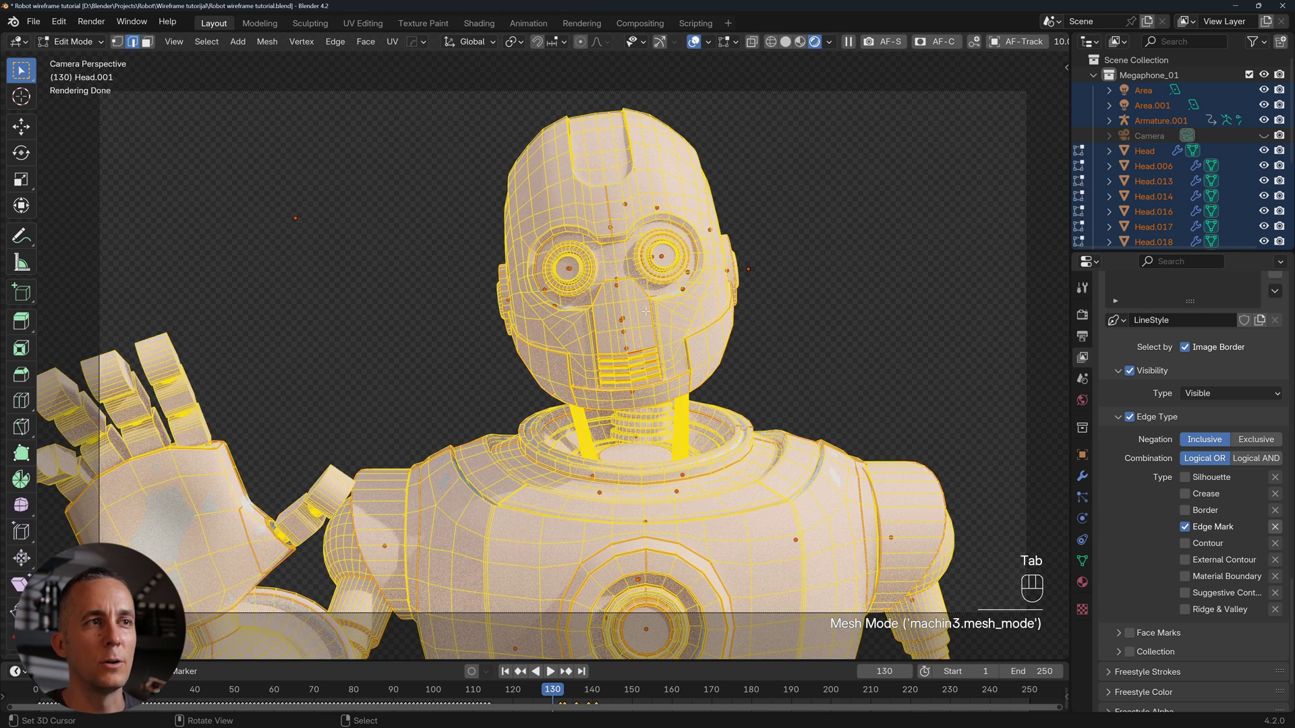
key(a)
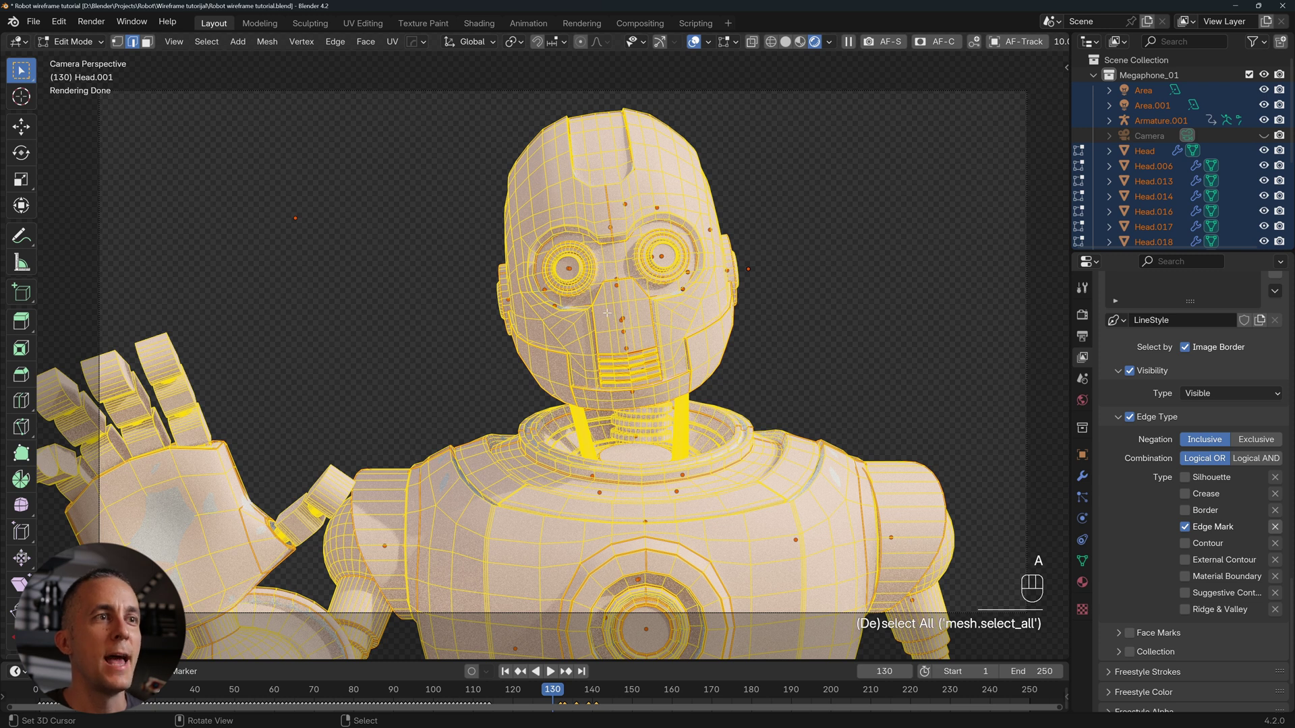
key(w)
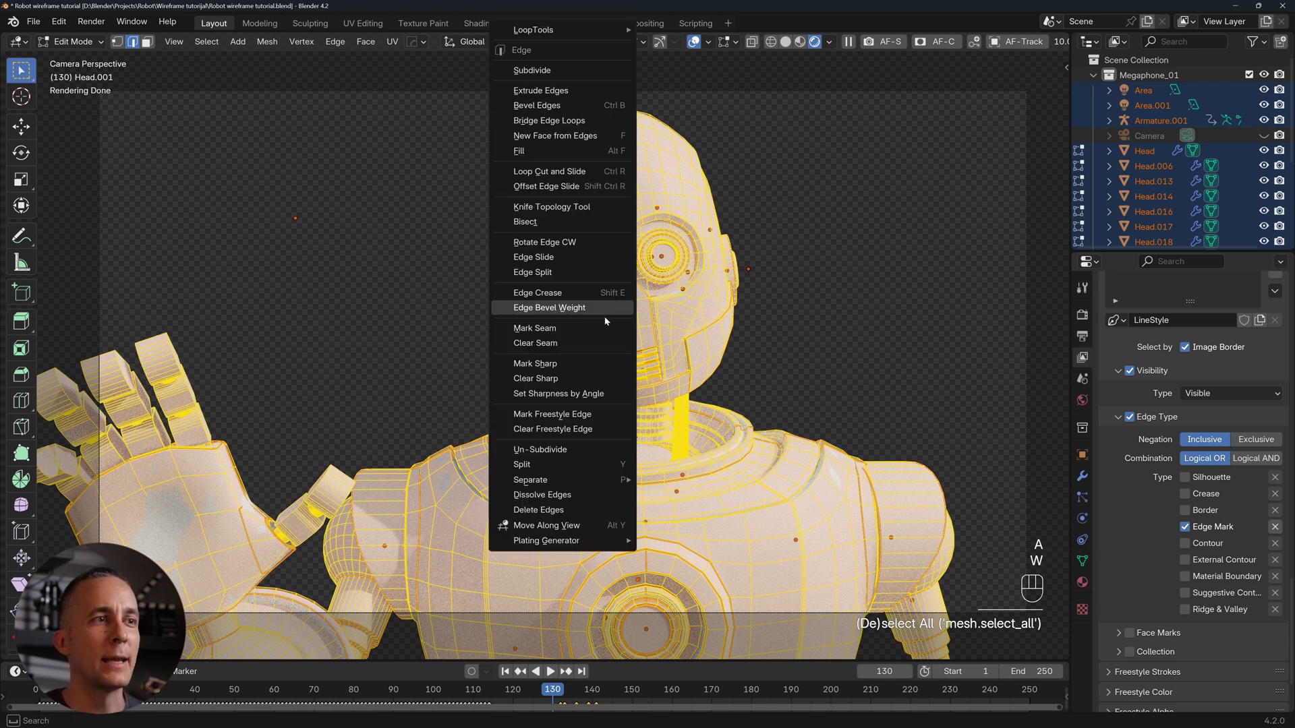
click(565, 415)
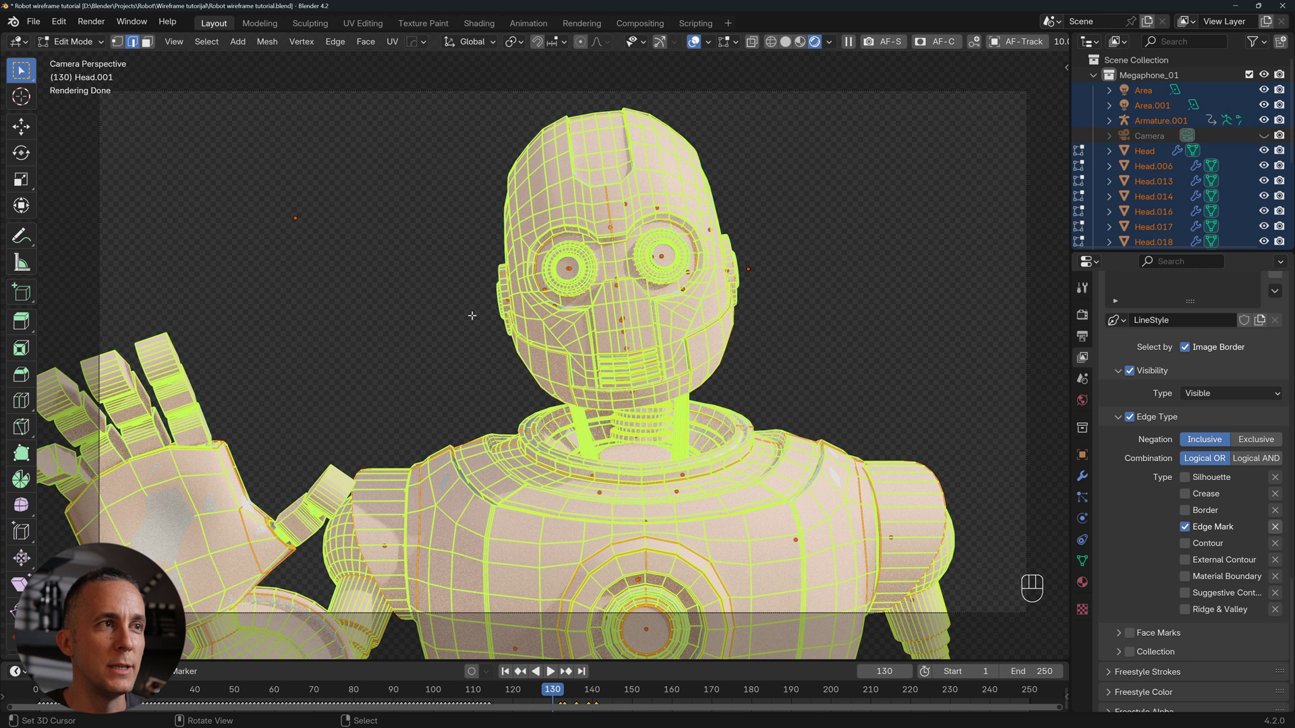
- Return to Object Mode, deselect everything and render frame 130
key(Tab)
click(491, 245)
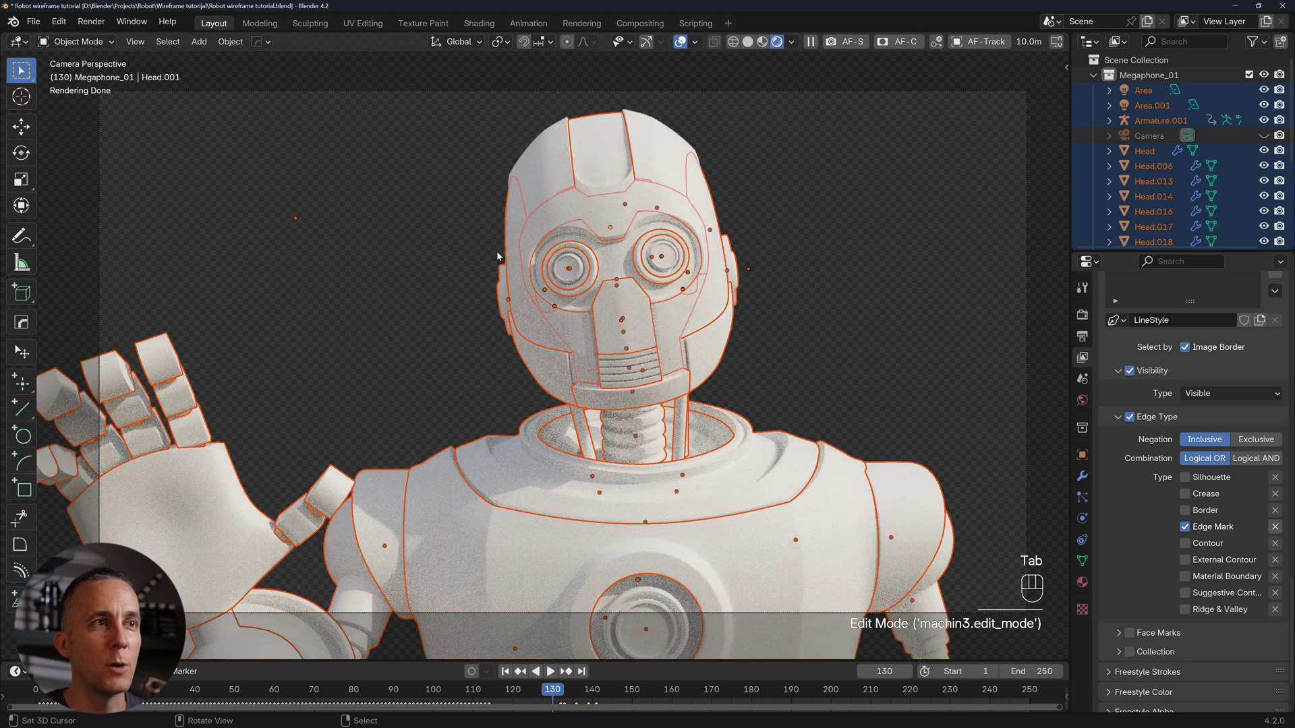
click(825, 262)
key(F12)
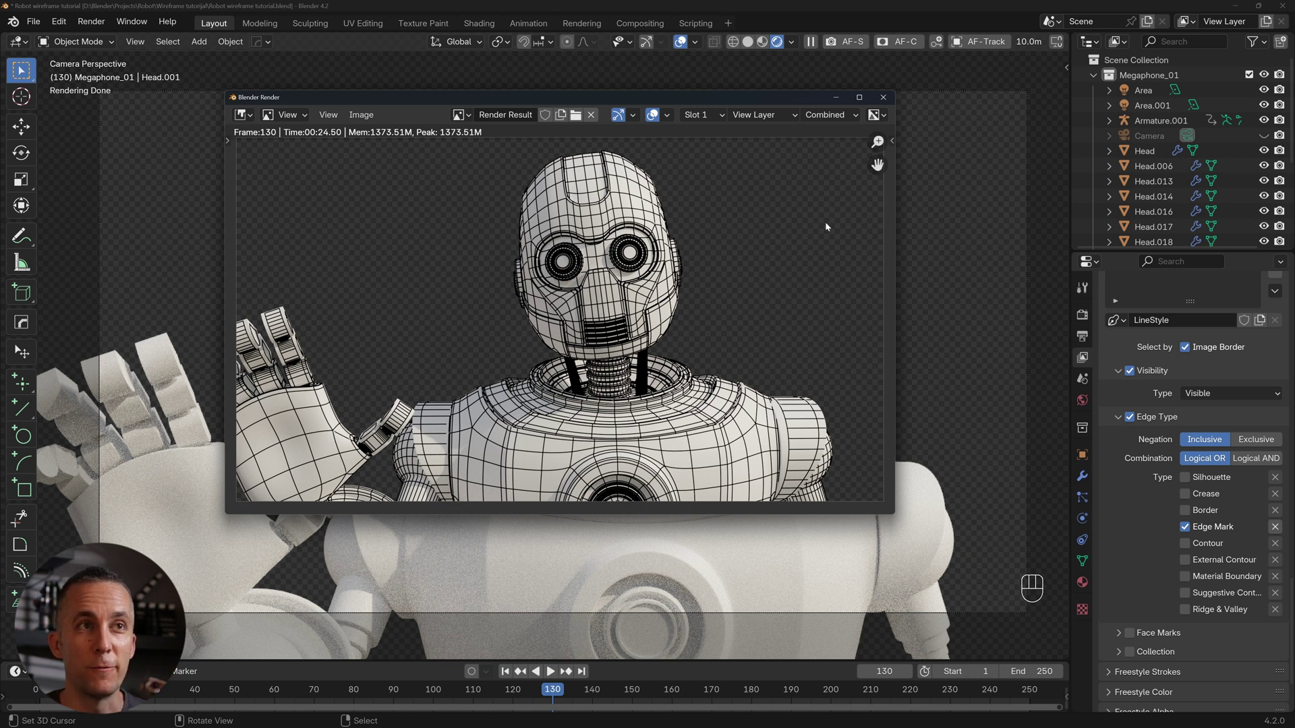
- Close the render preview, expand the Freestyle Strokes settings and keep Butt line caps
click(880, 100)
scroll(1152, 520, down, 3)
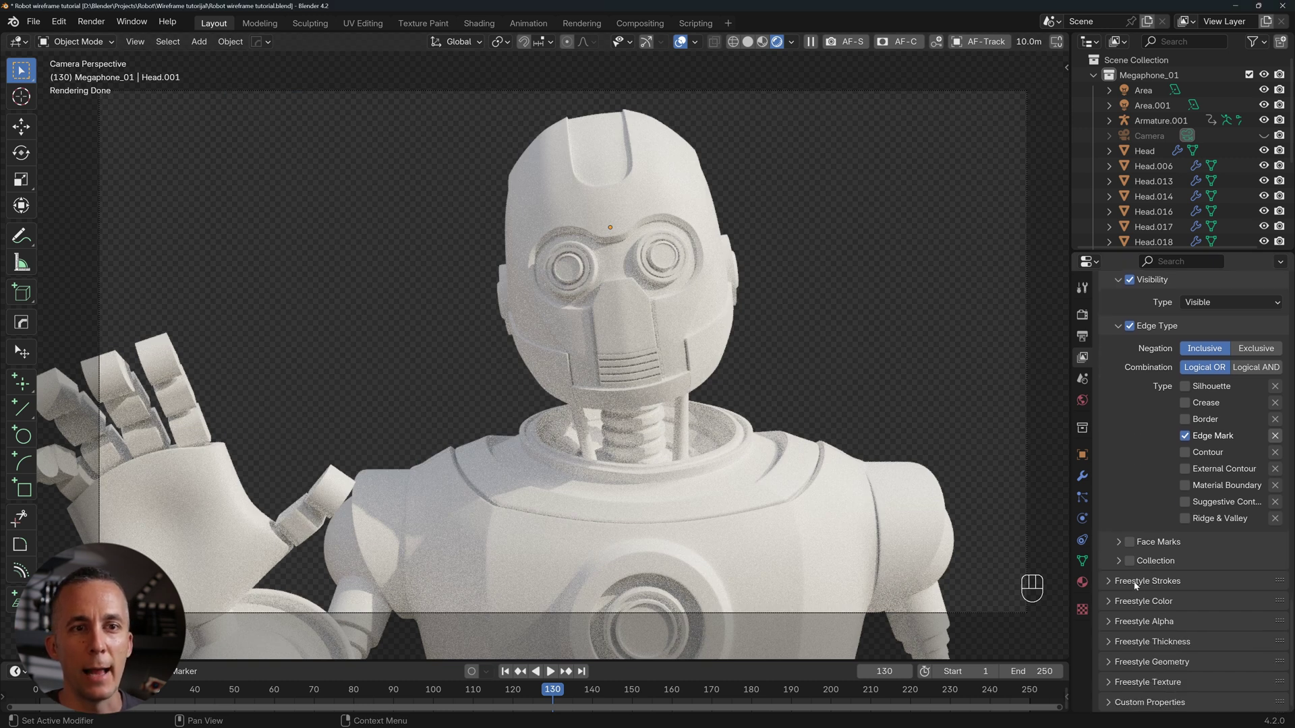
click(1121, 583)
scroll(1201, 574, down, 3)
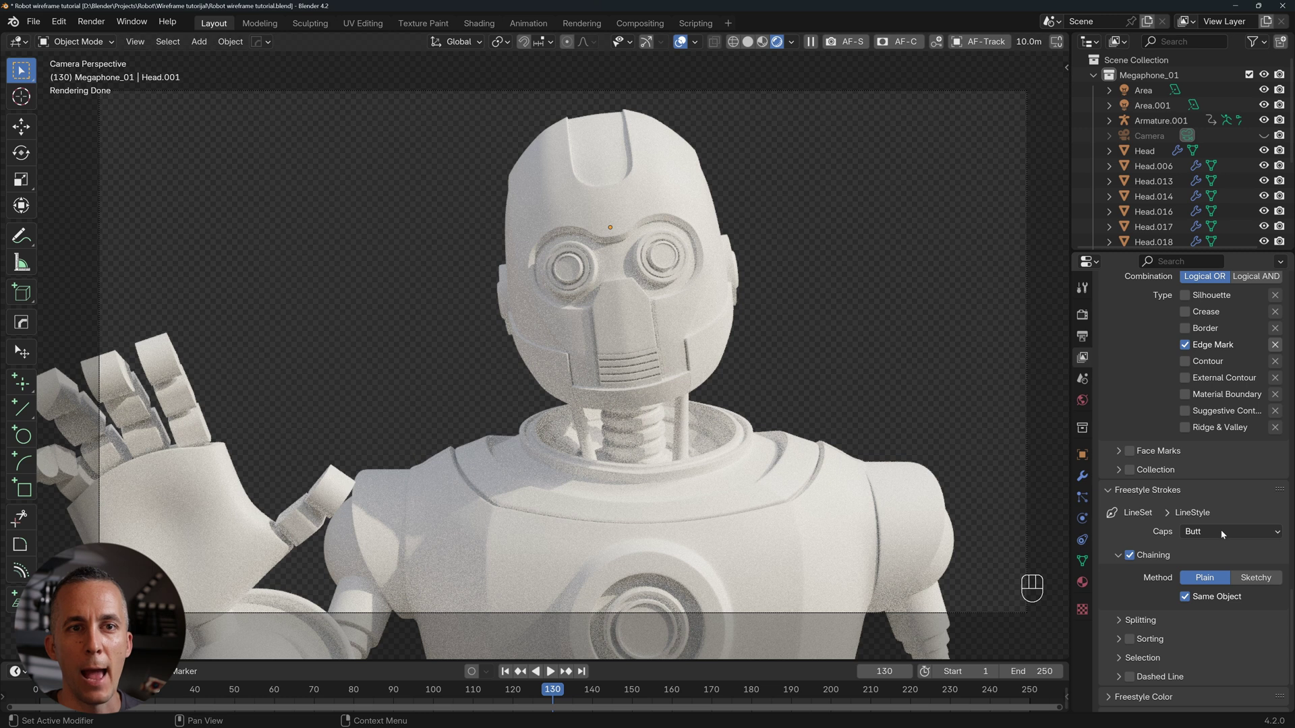
click(1221, 531)
click(1221, 531)
scroll(1131, 624, down, 3)
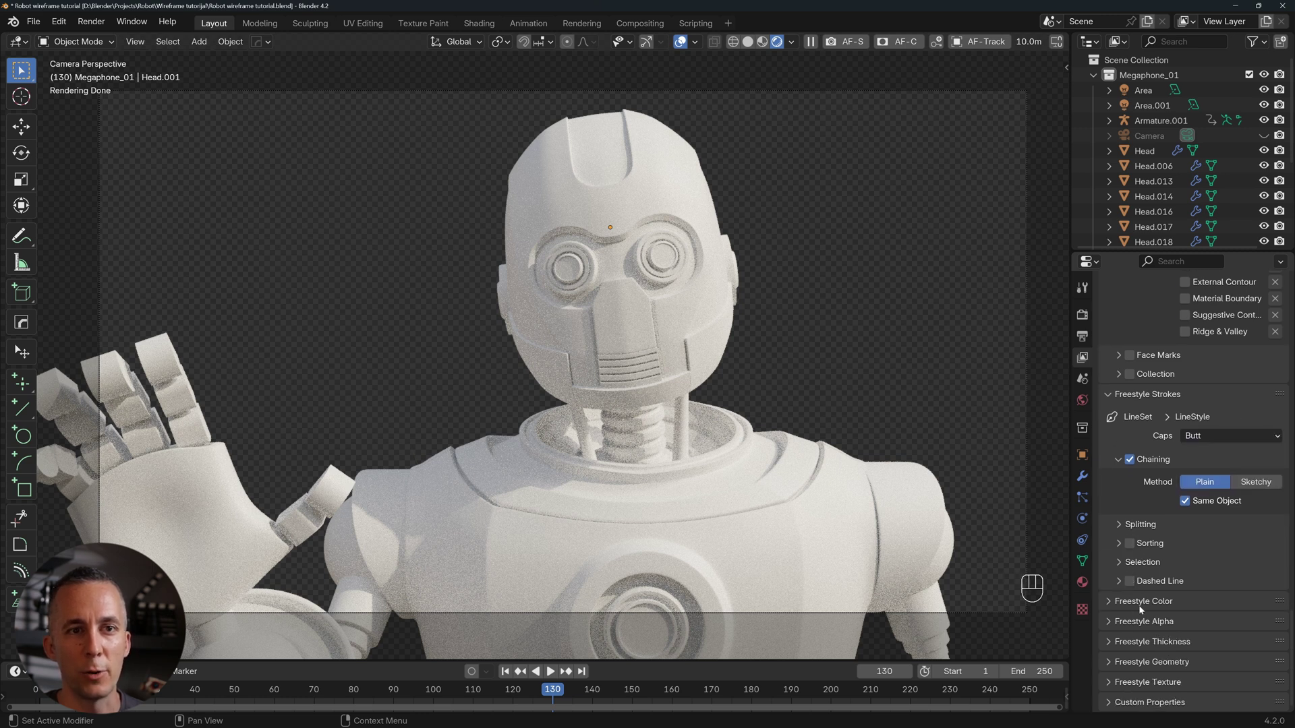
- Set the Freestyle line colour to a bright red
click(1141, 607)
scroll(1200, 566, down, 2)
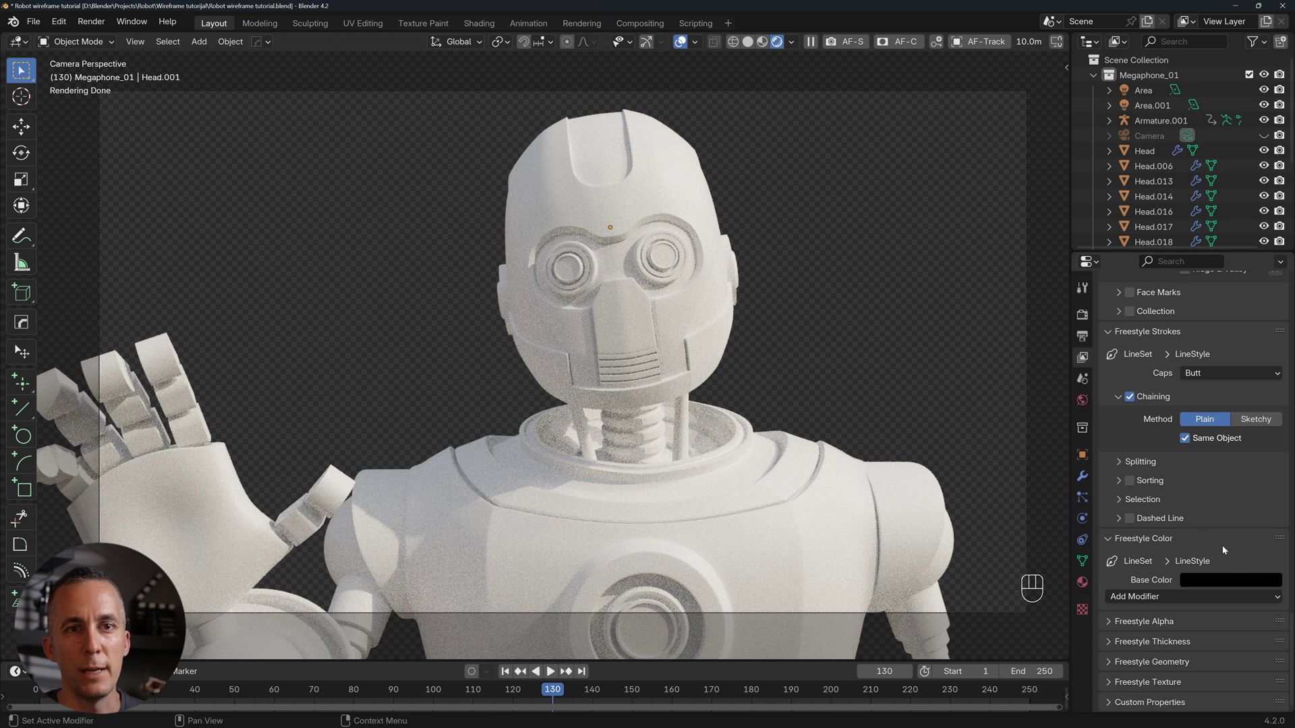
click(1224, 581)
drag(1270, 412, 1273, 379)
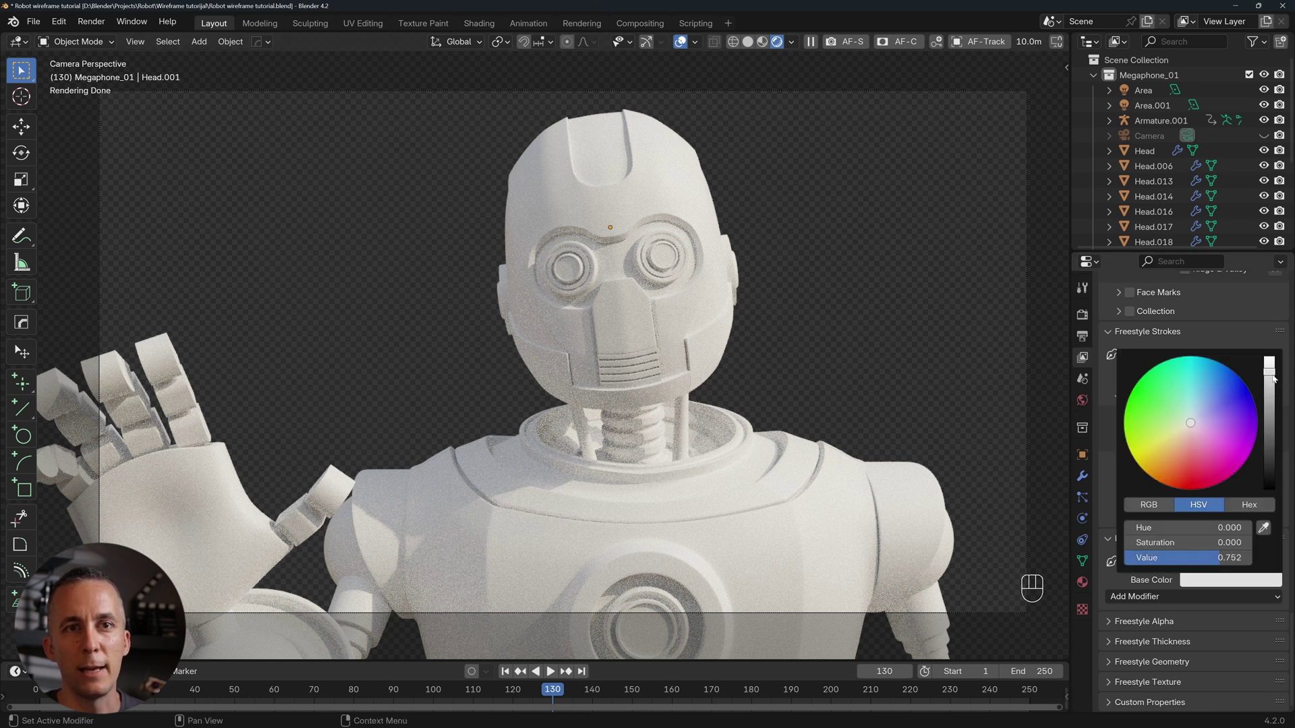
drag(1190, 423, 1197, 483)
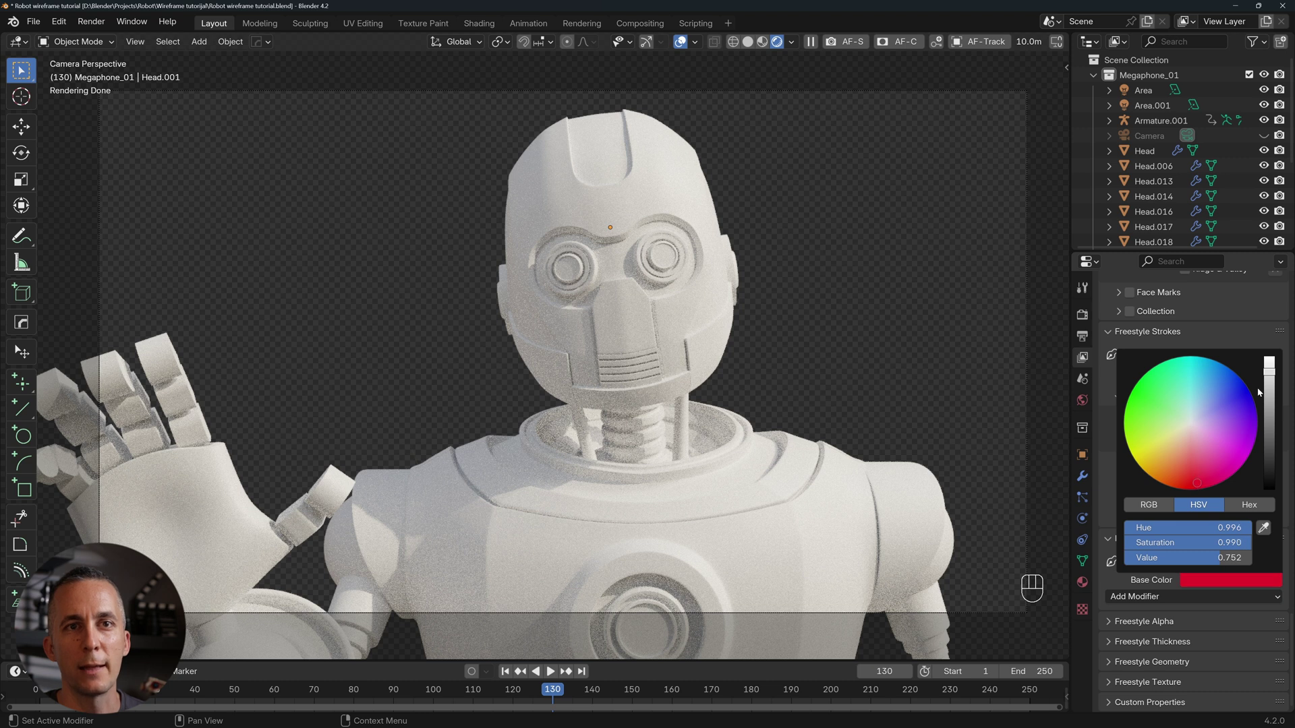
- Thin the lines to 1.310 thickness and expand Geometry to show the Sampling modifier at 10.000
click(1163, 648)
scroll(1187, 633, down, 3)
shift+drag(1237, 599, 1199, 601)
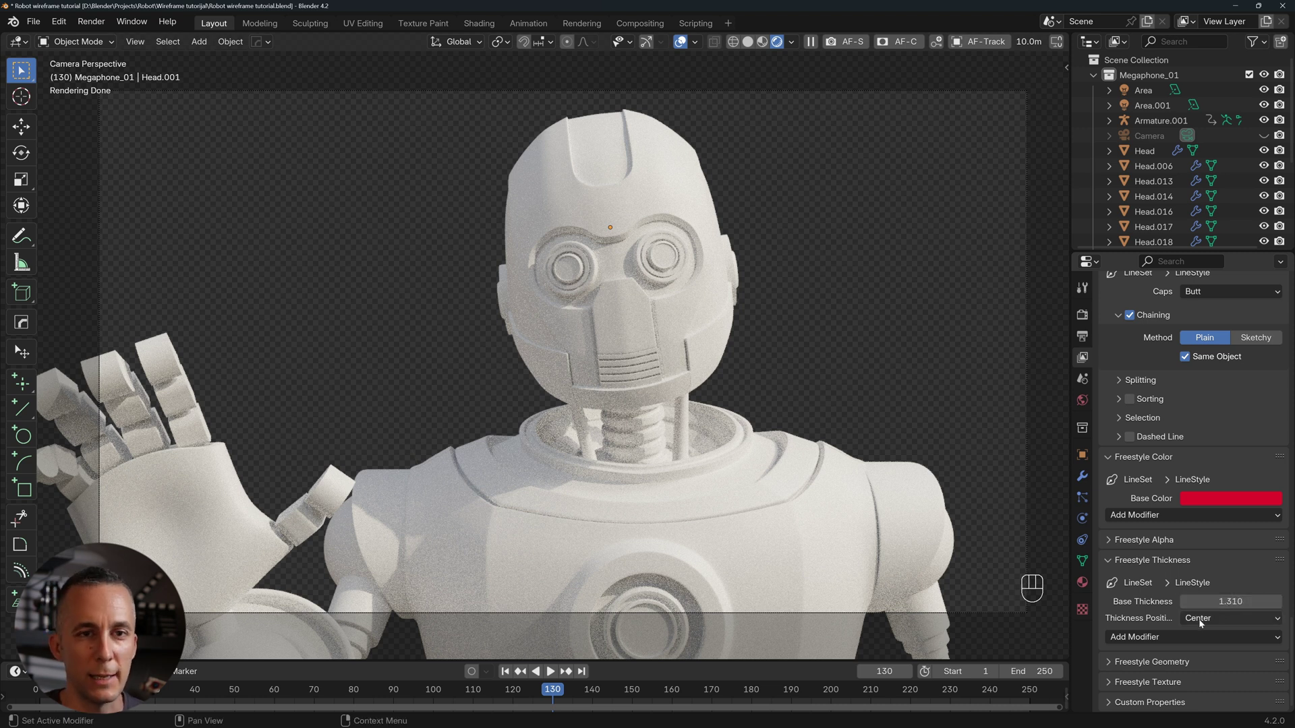
click(1145, 665)
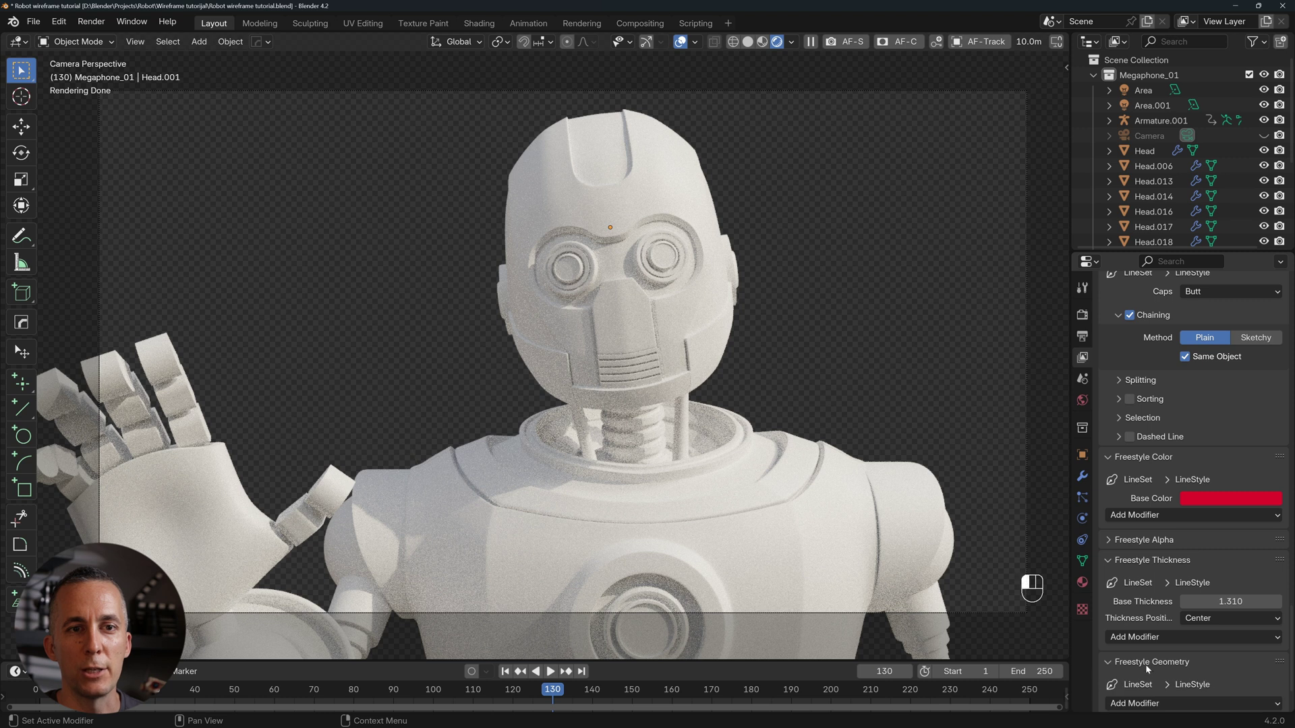
scroll(1215, 663, down, 3)
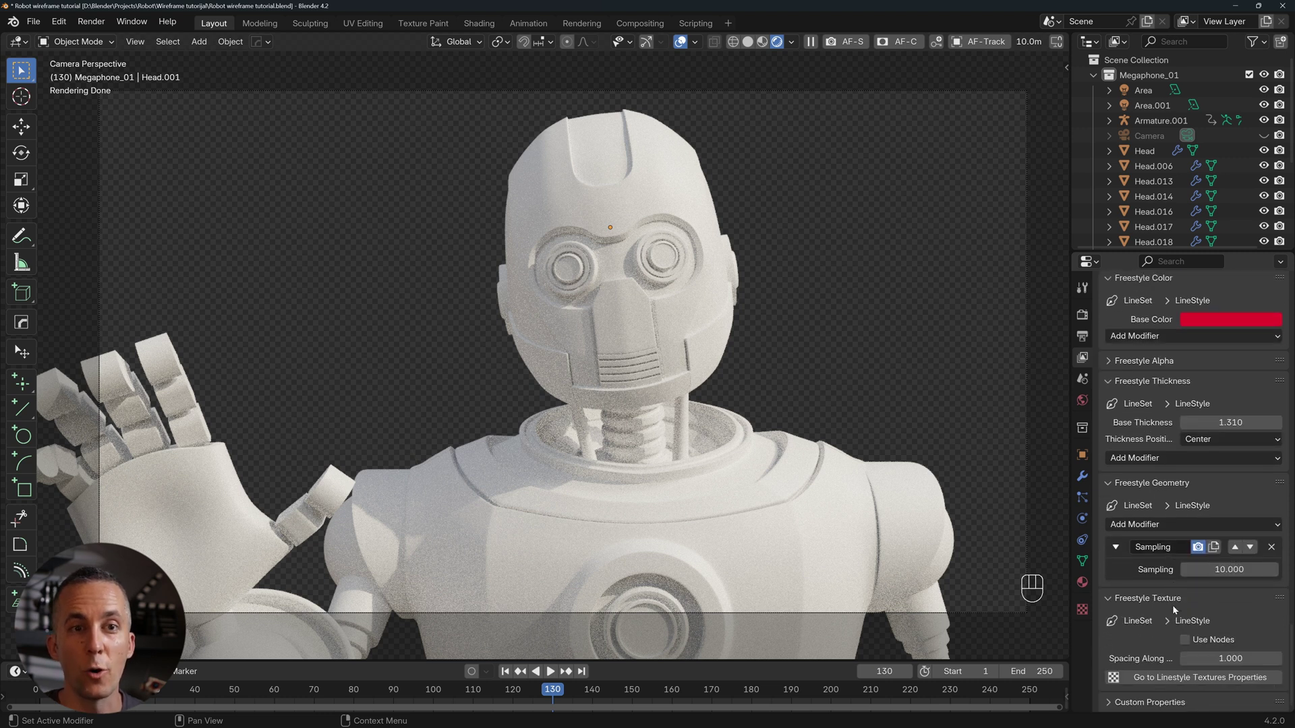
scroll(1171, 612, up, 2)
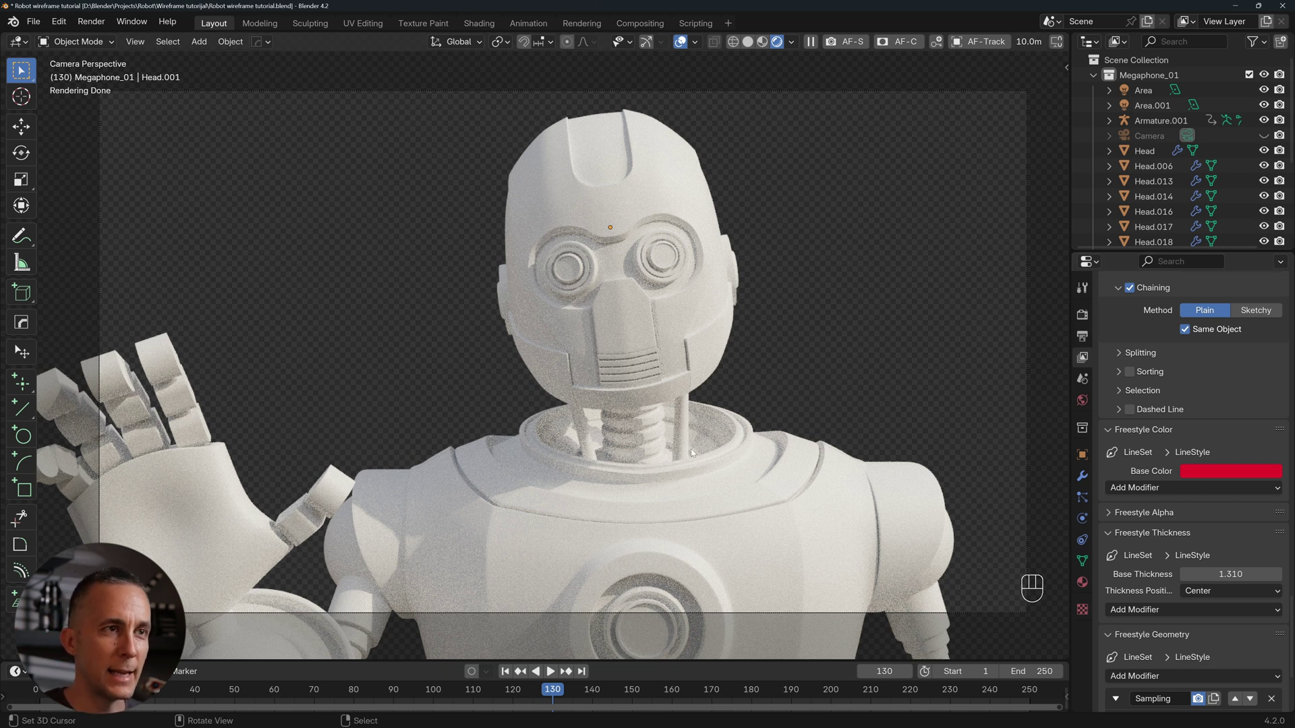
- Render frame 130 with F12, check the red outlines over the clay robot, then close the render
key(F12)
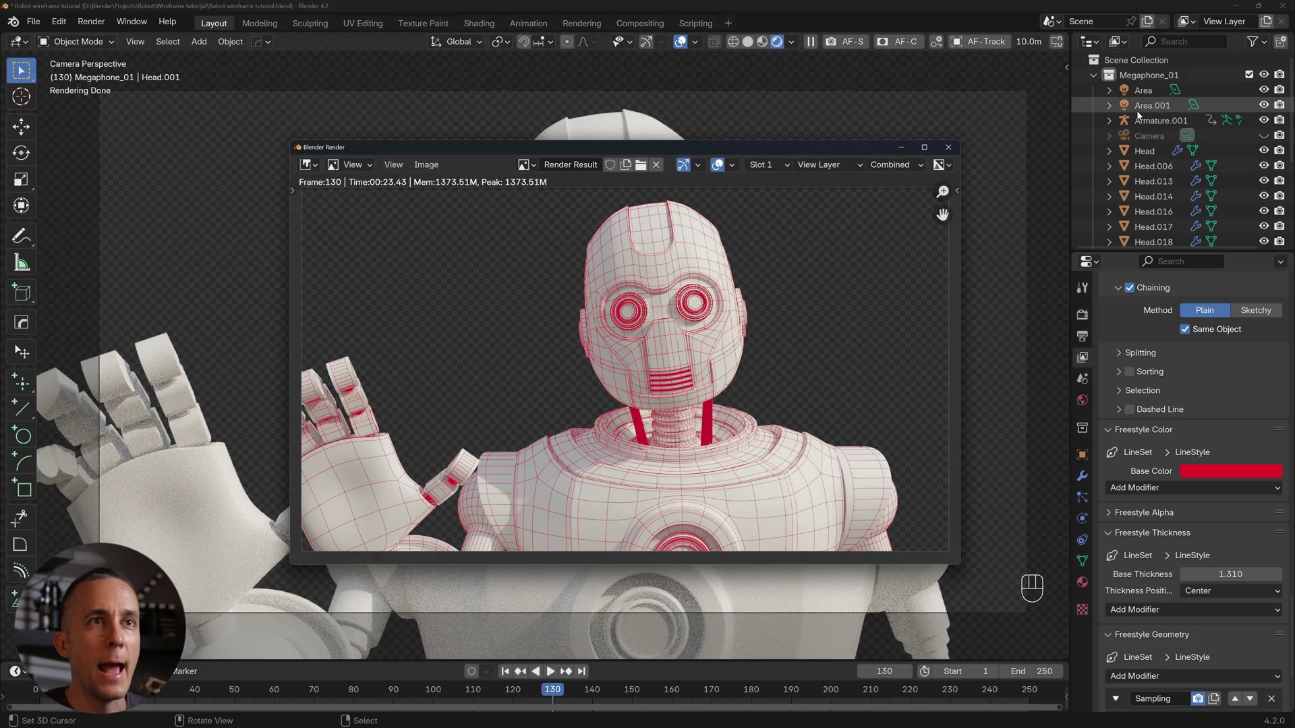
click(948, 147)
scroll(1103, 458, up, 10)
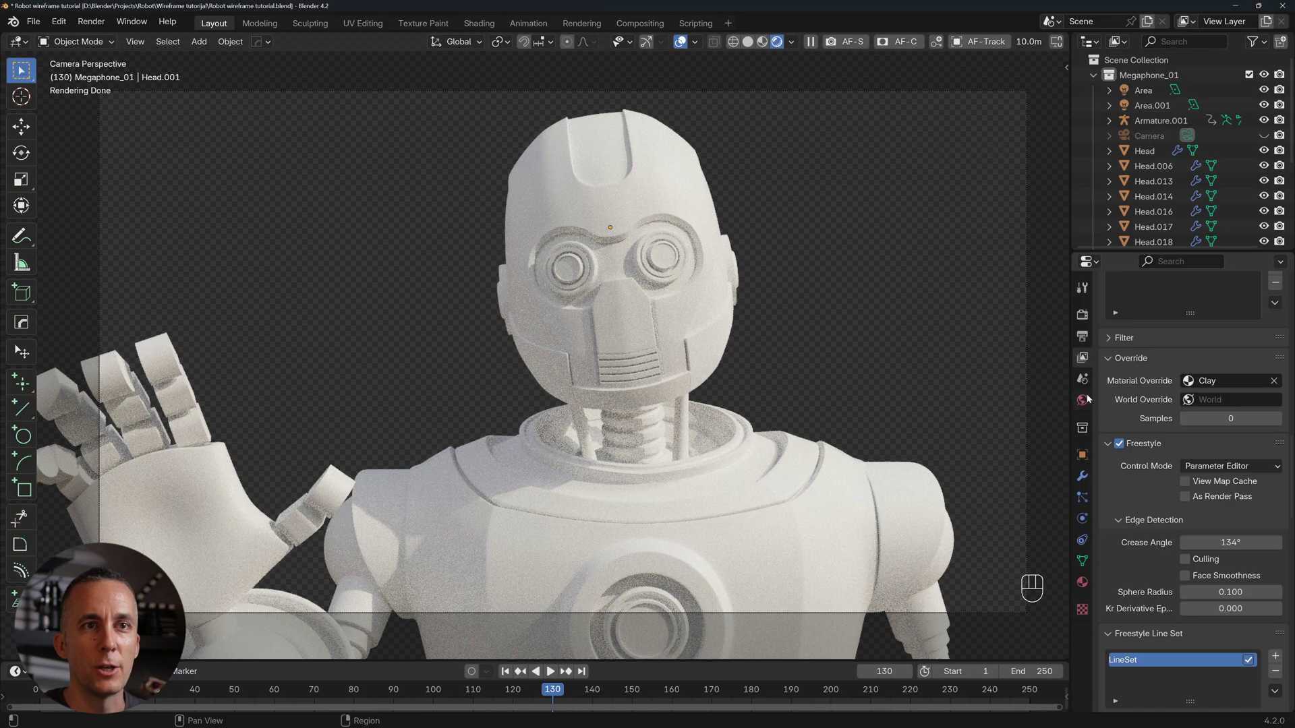
- Glance at the Render settings, then clear the Clay Material Override in the View Layer settings
click(1083, 315)
scroll(1125, 332, up, 3)
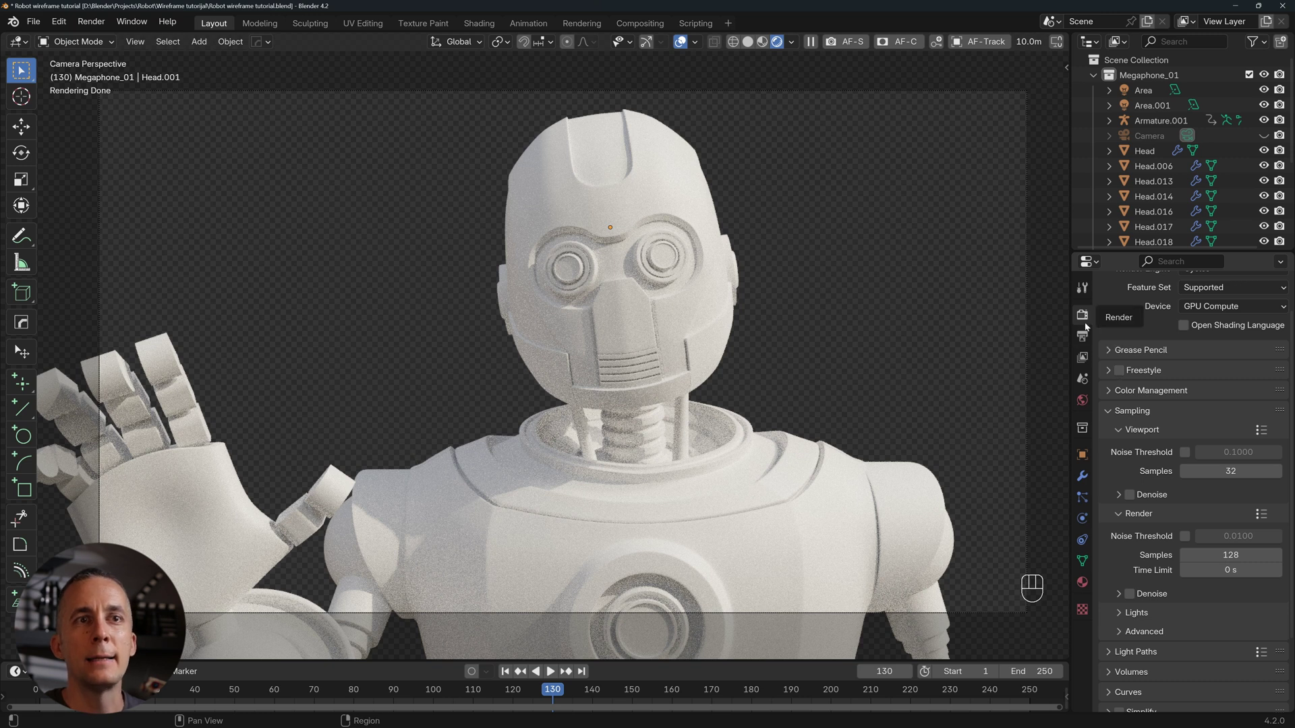
scroll(1130, 486, down, 3)
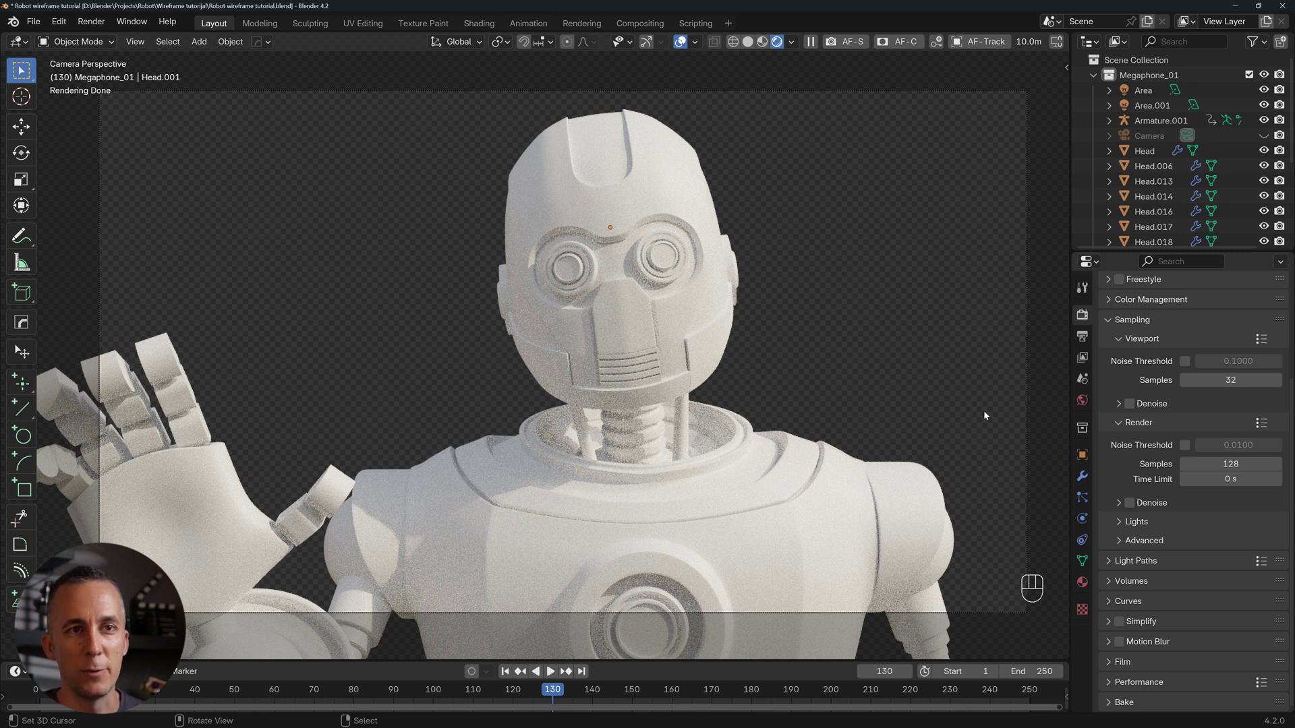
click(1082, 357)
scroll(1209, 573, down, 8)
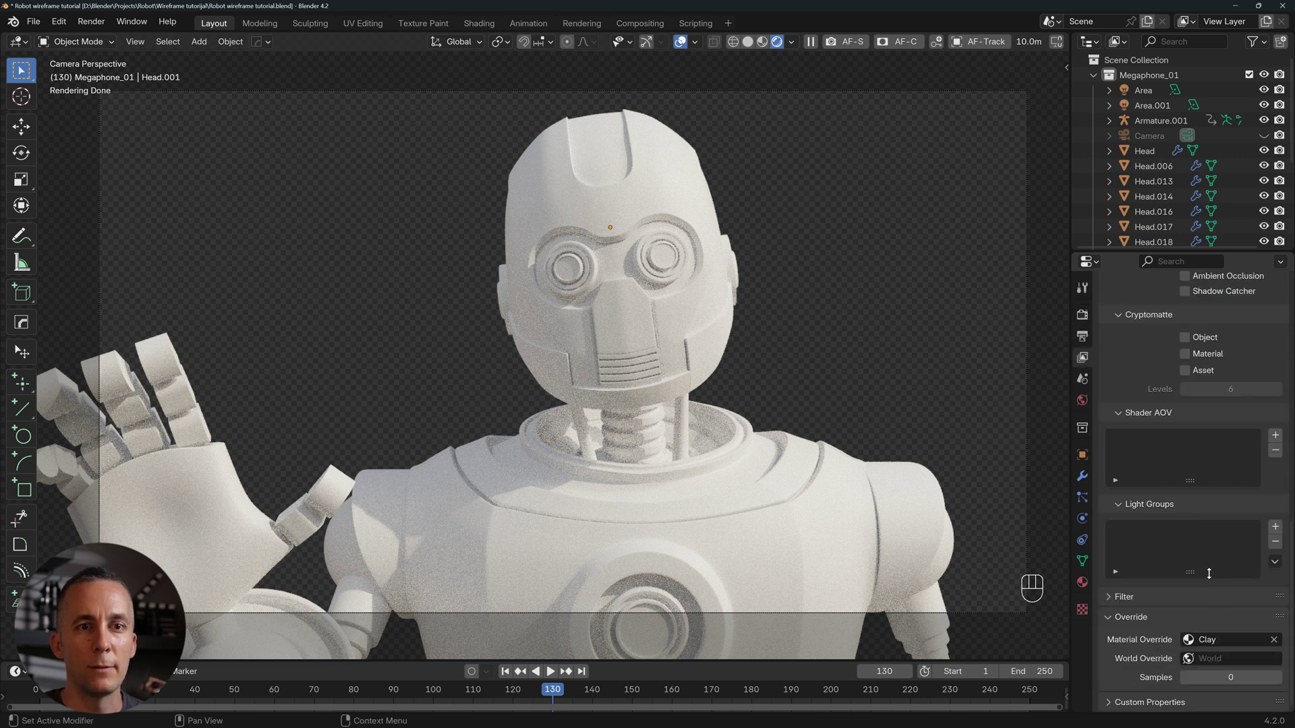
click(1274, 640)
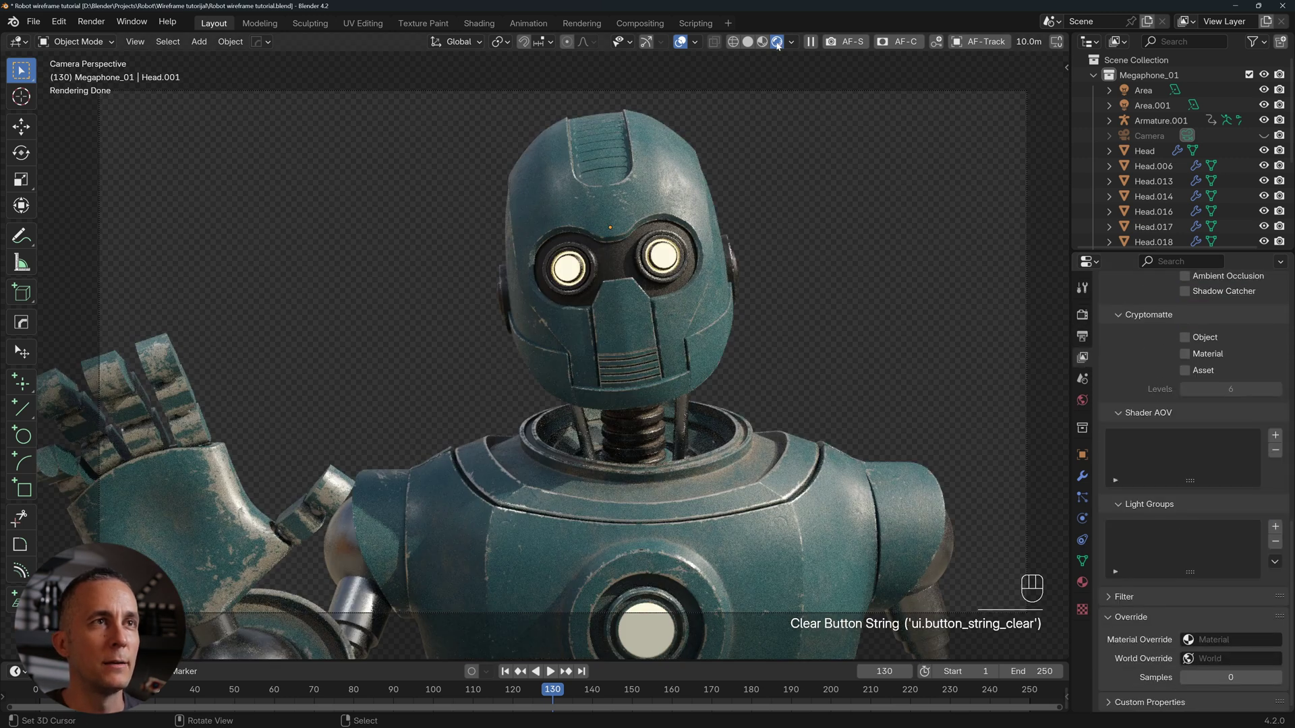
- Switch the viewport to Solid shading and try Flat, Single colour and MatCap options
click(748, 42)
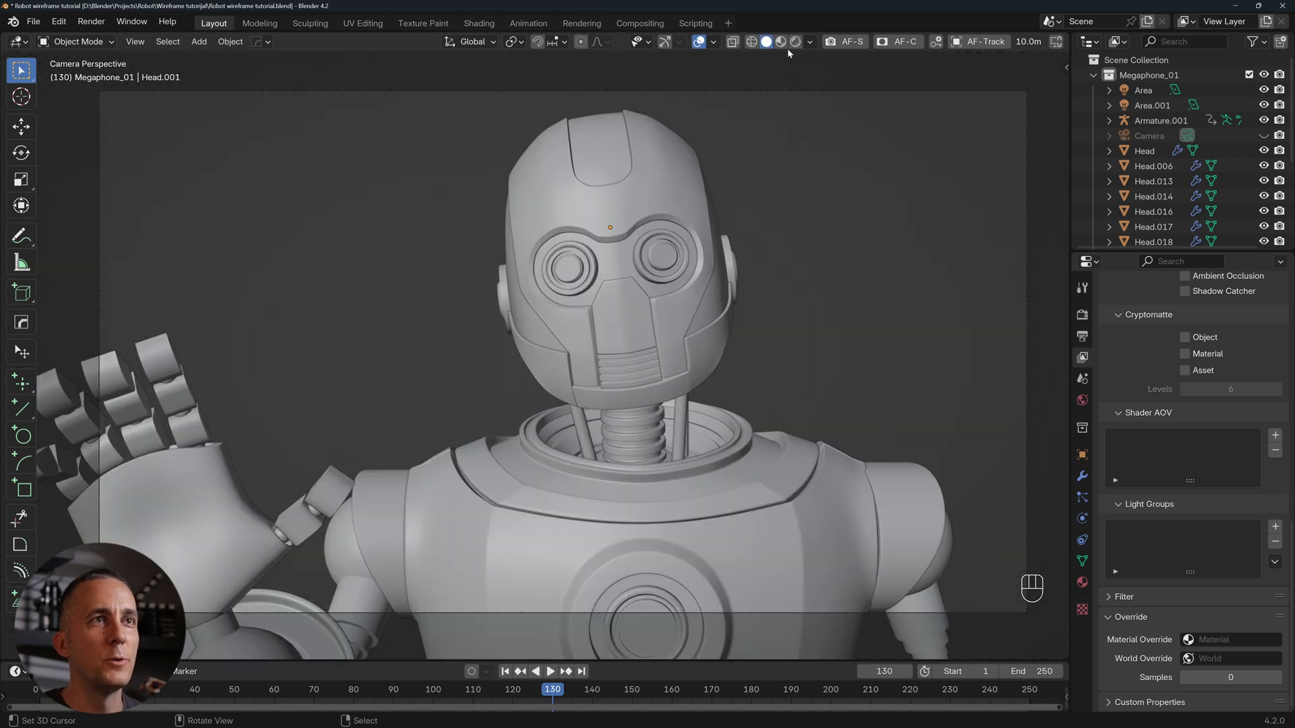
click(810, 42)
click(848, 114)
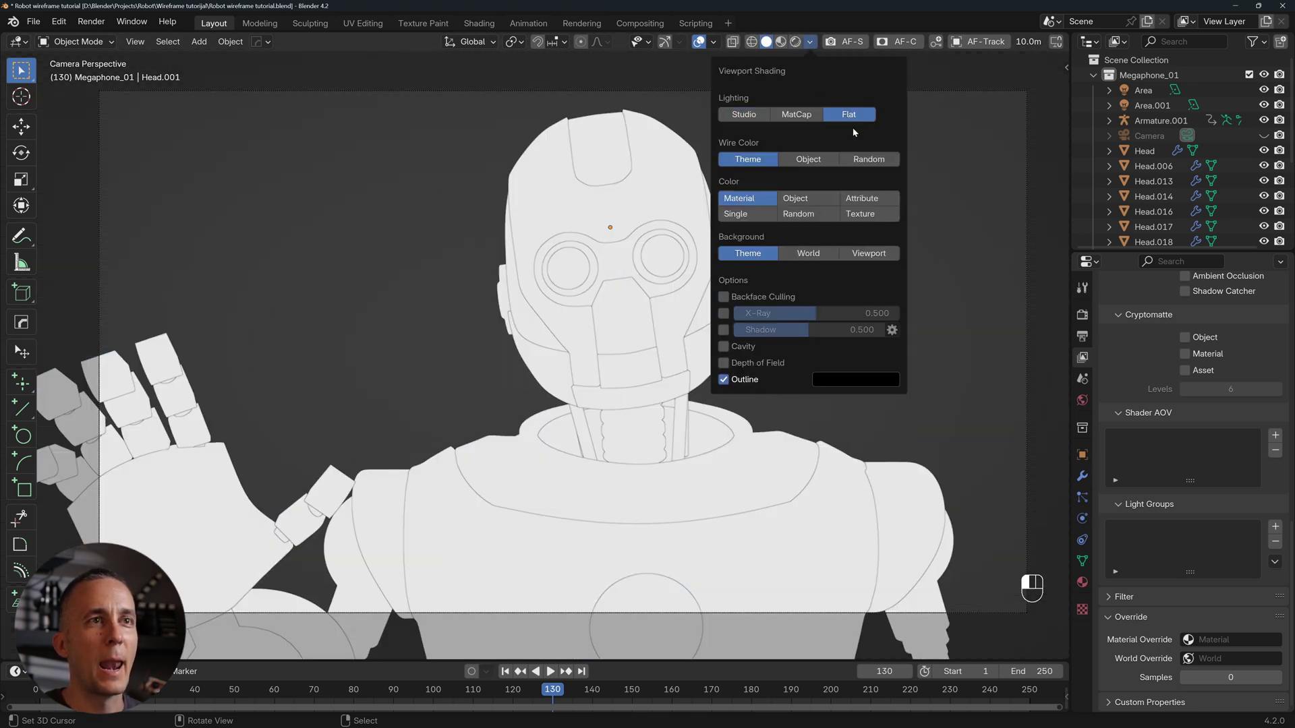
click(736, 214)
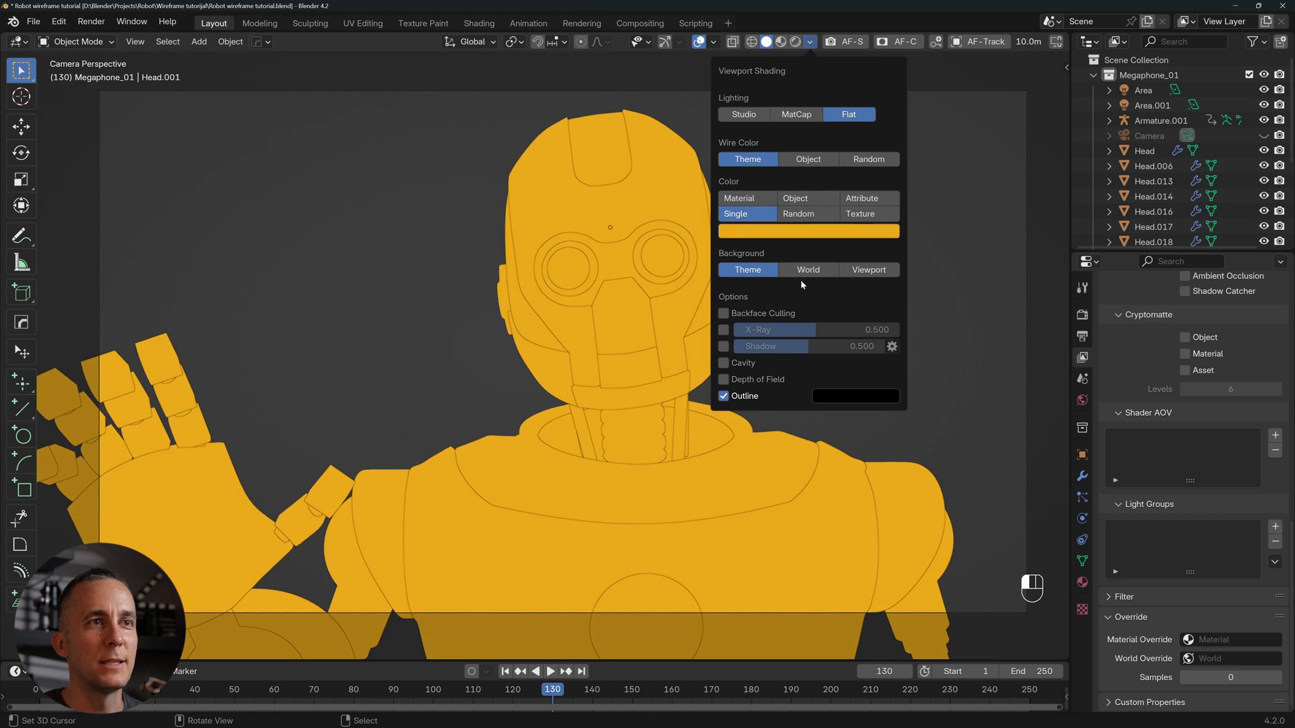
click(744, 115)
click(796, 115)
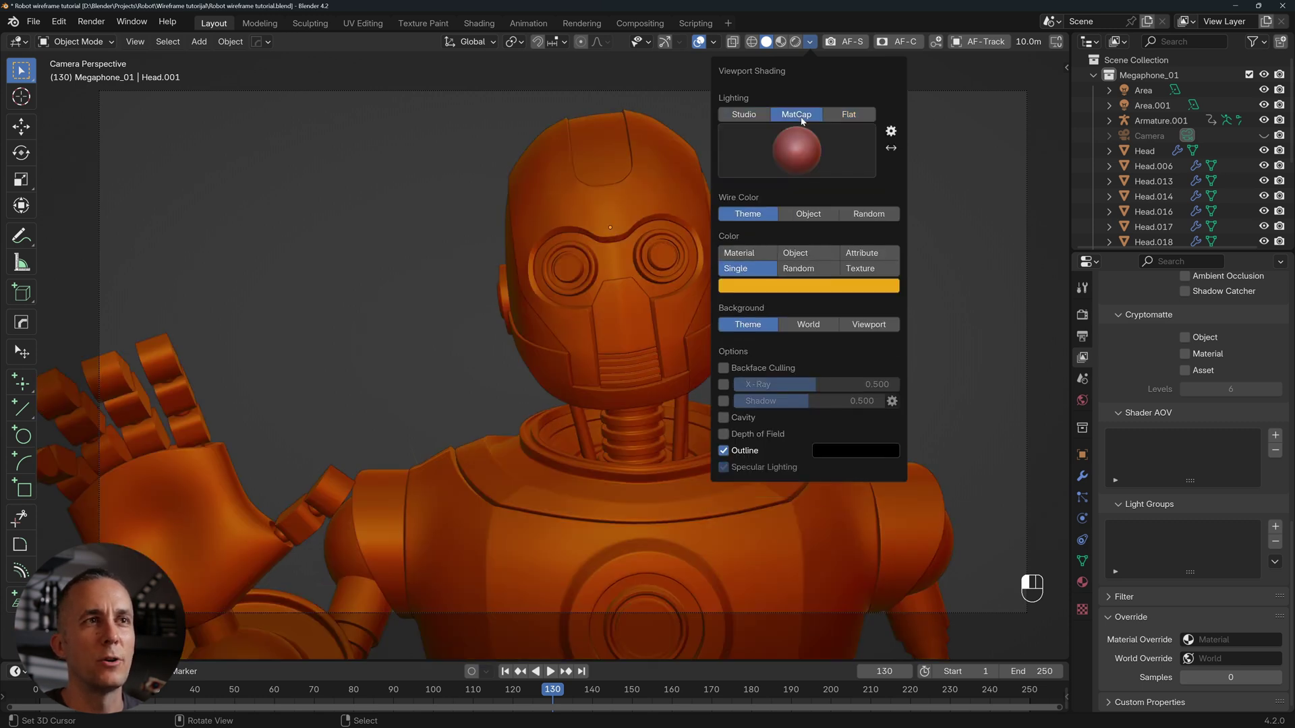
- Return to Studio lighting with Material colour and turn on the Wireframe overlay
click(749, 116)
click(754, 270)
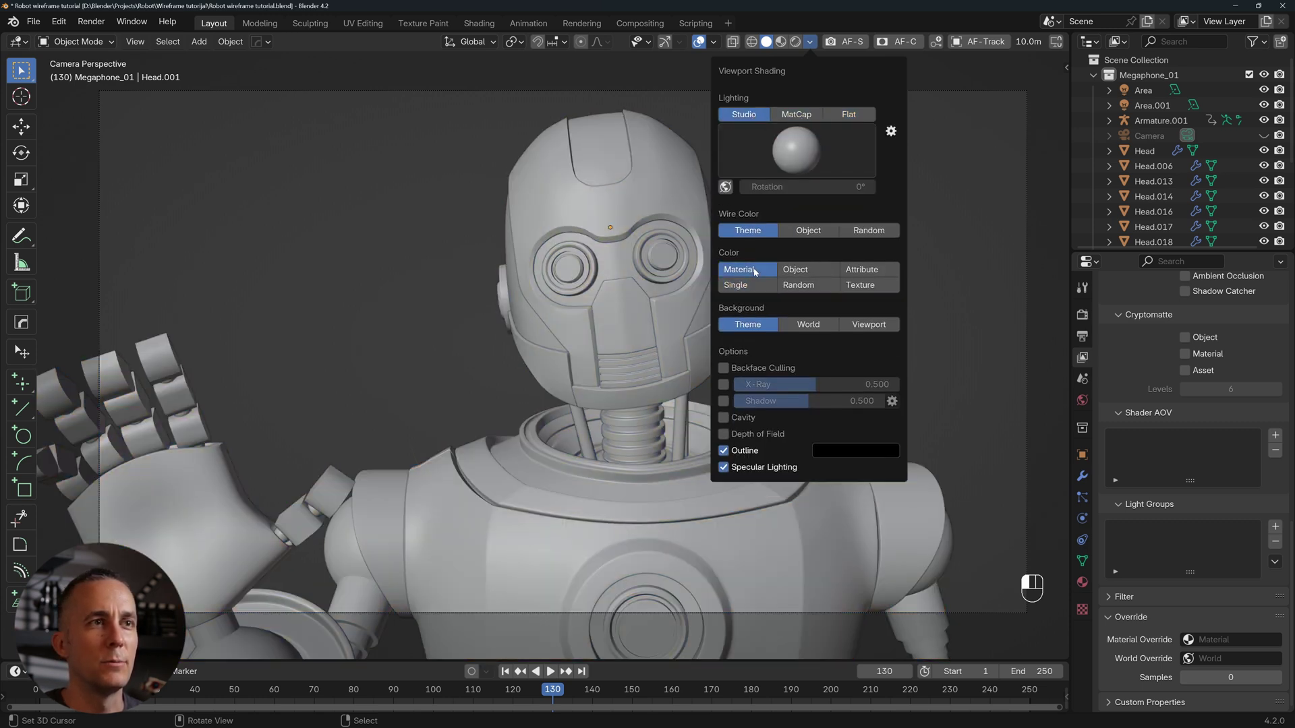
click(713, 41)
click(619, 313)
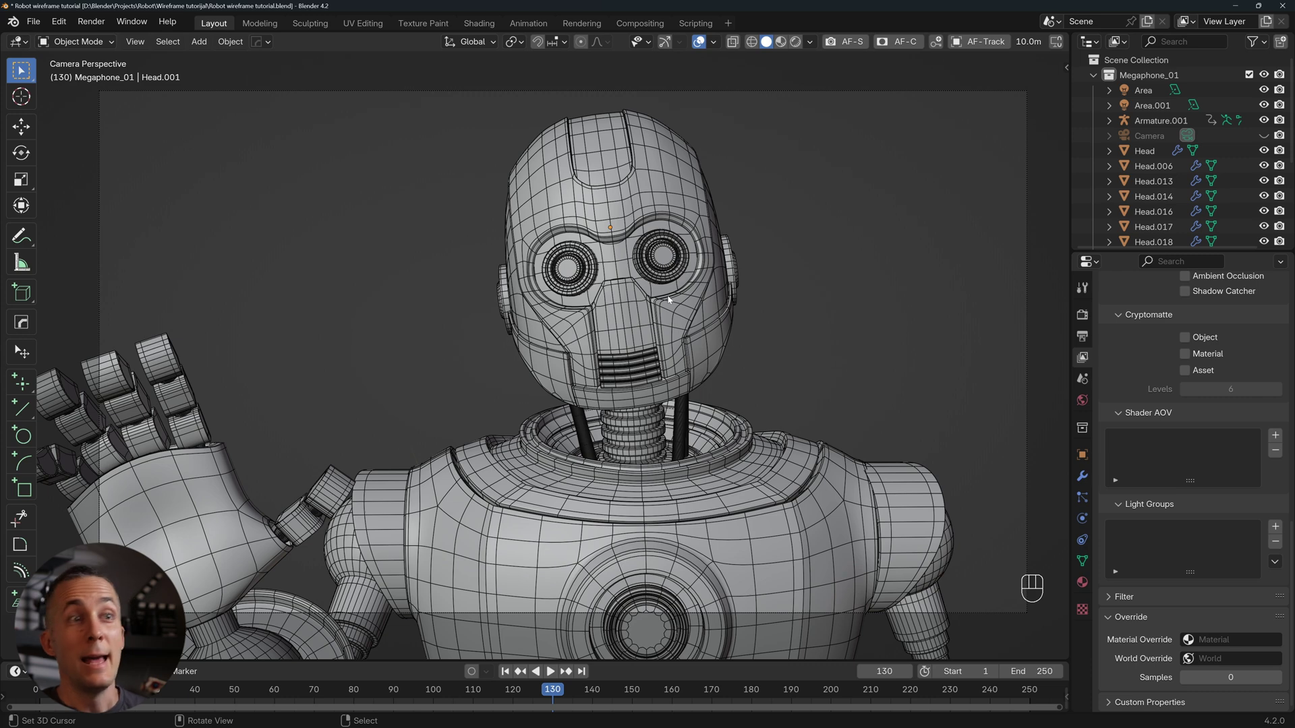
- Play the animation forward and in reverse, then settle on frame 131 zoomed into the camera view
click(536, 672)
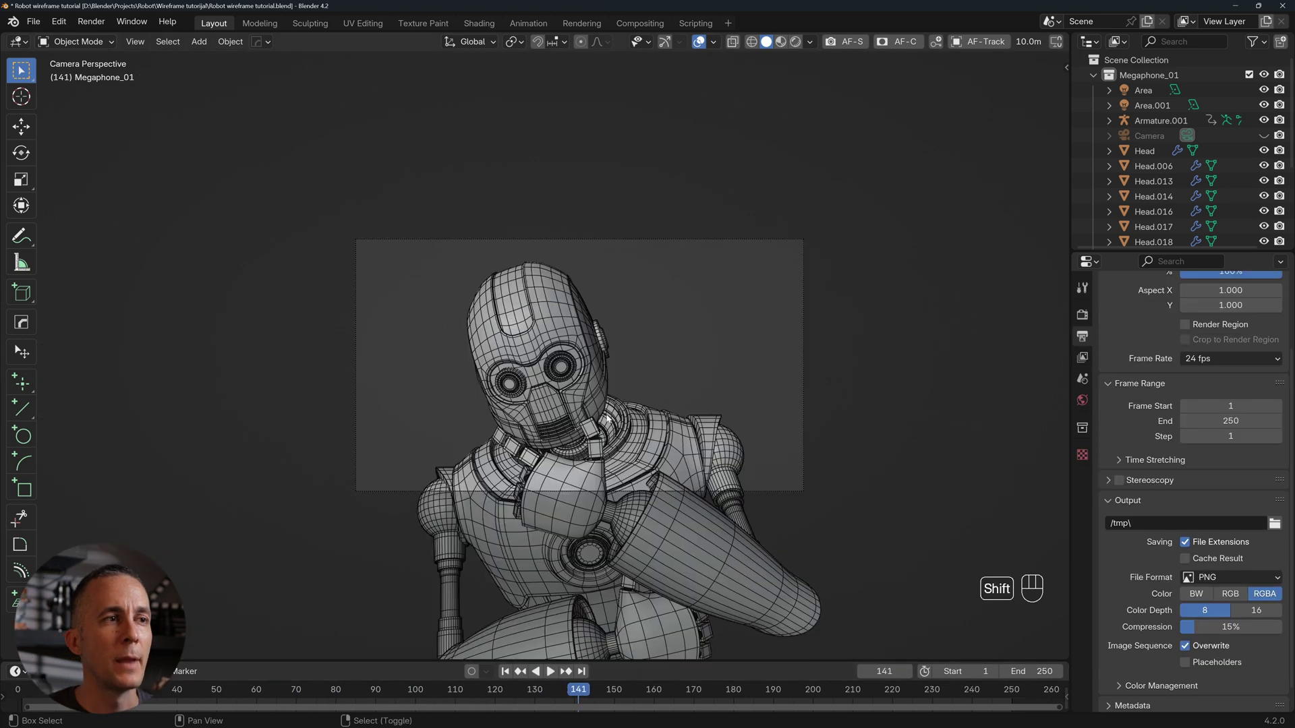
drag(512, 690, 582, 689)
key(shift+ctrl+space)
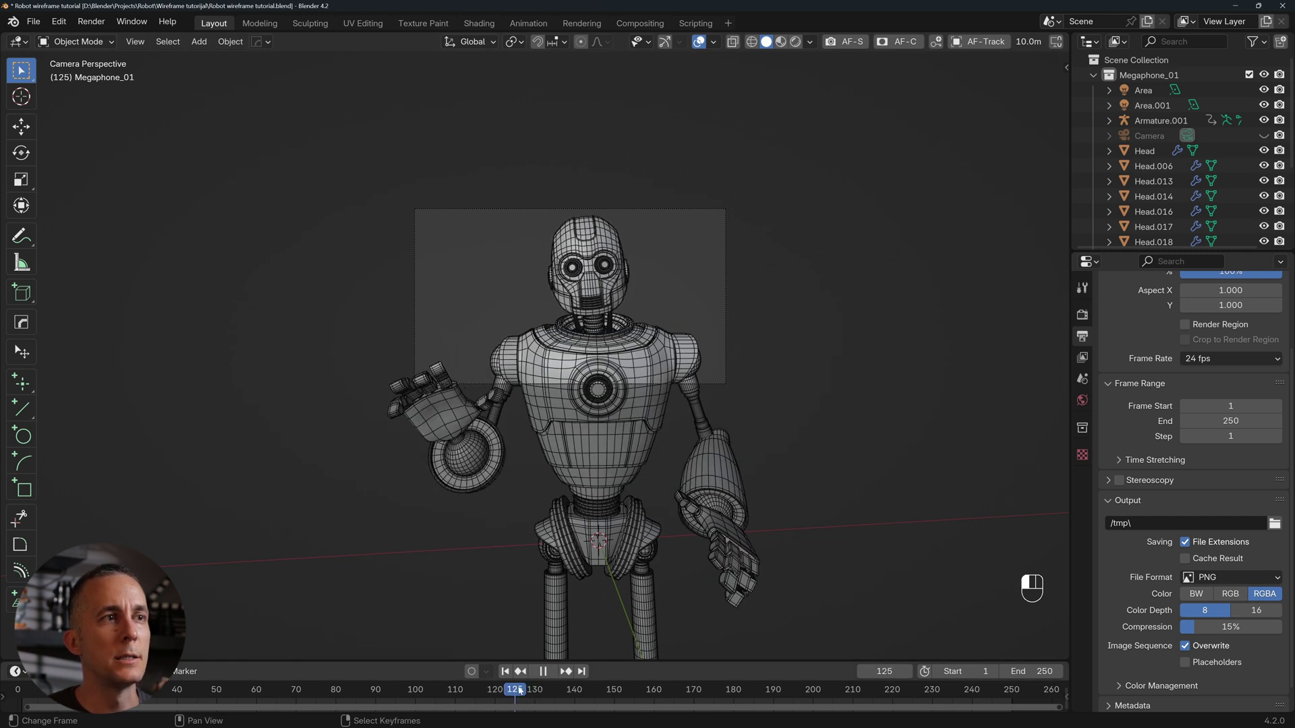
drag(376, 688, 538, 689)
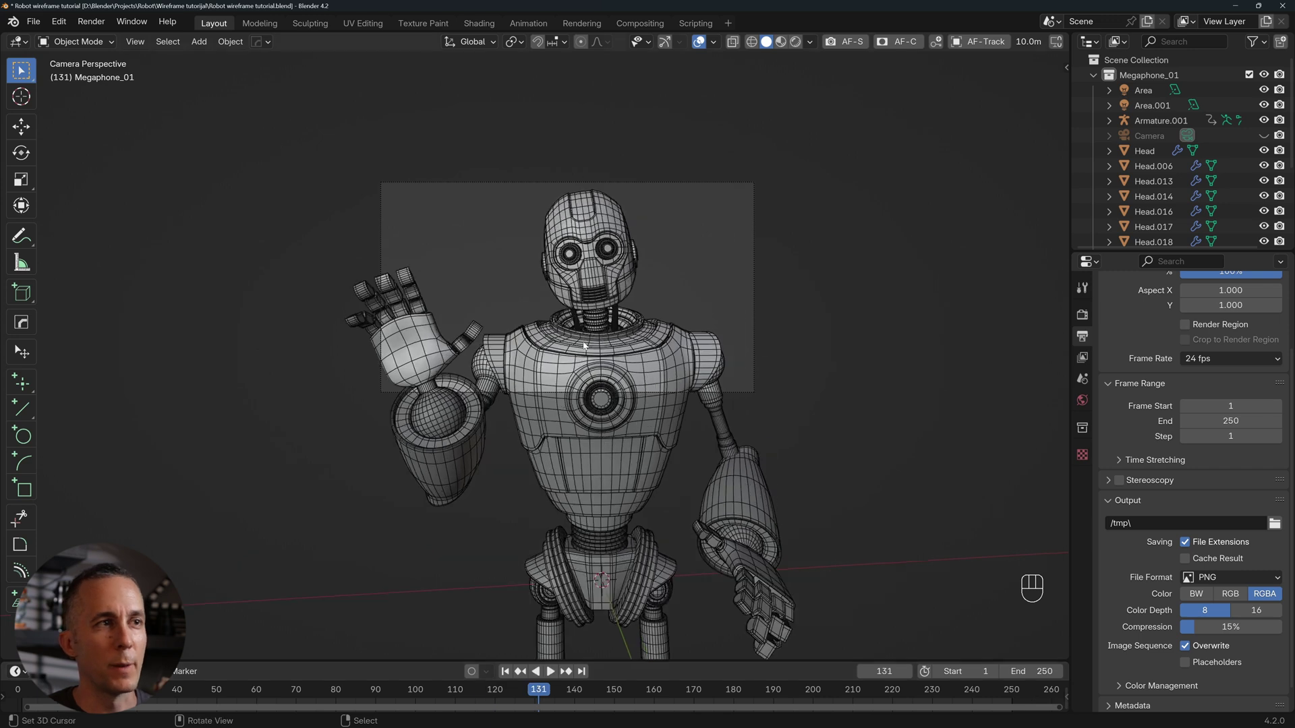
scroll(608, 445, up, 4)
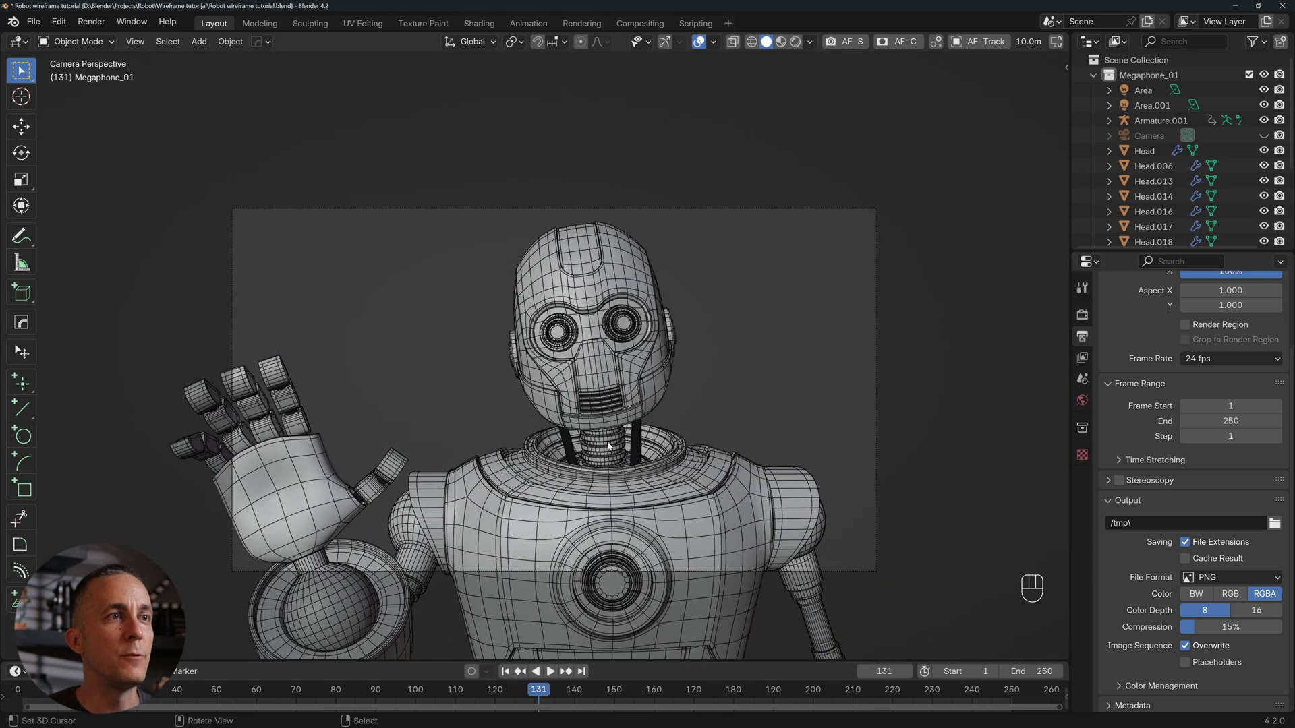
scroll(608, 445, up, 2)
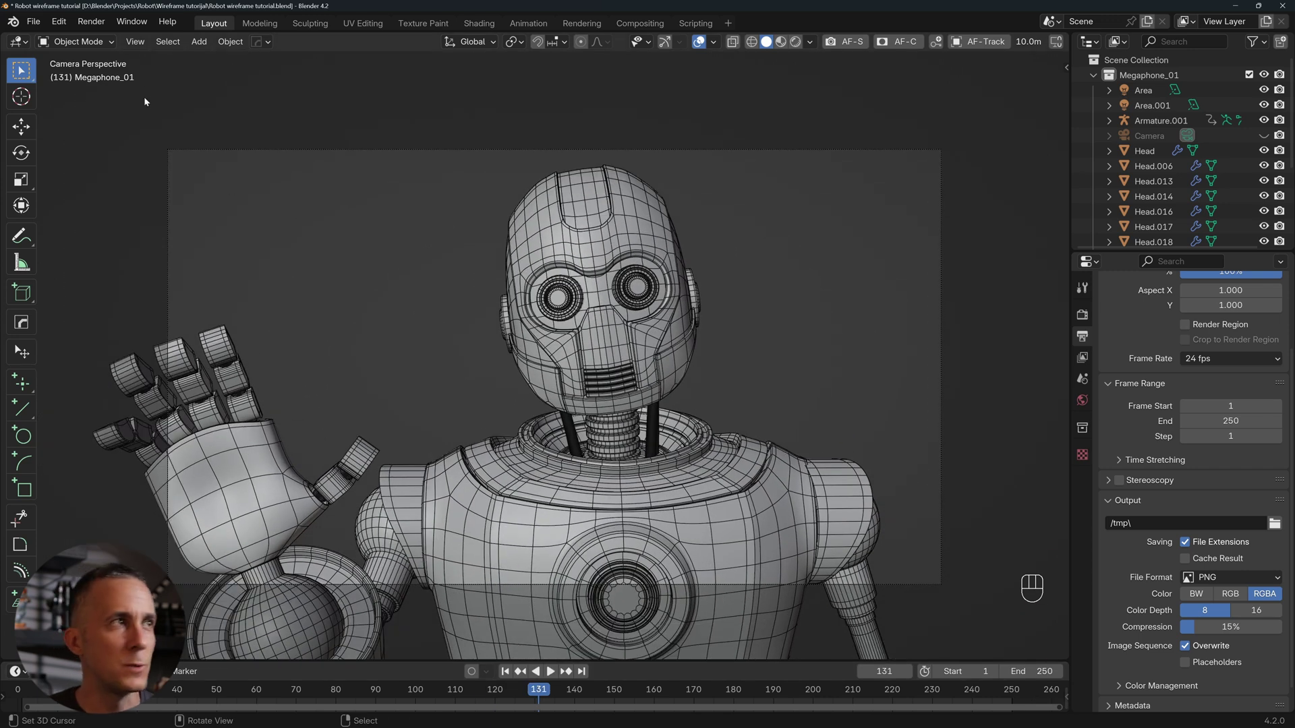
click(135, 41)
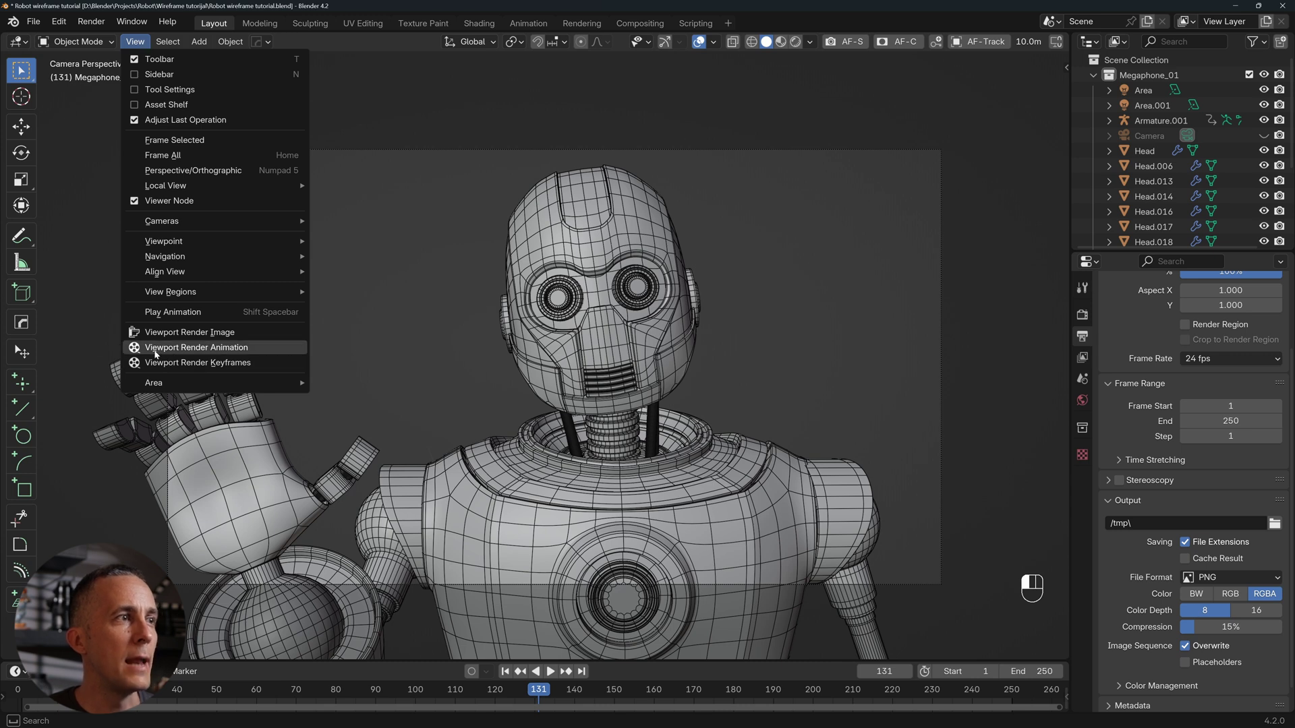
- Test a Viewport Render of the robot and move the render window aside
click(220, 346)
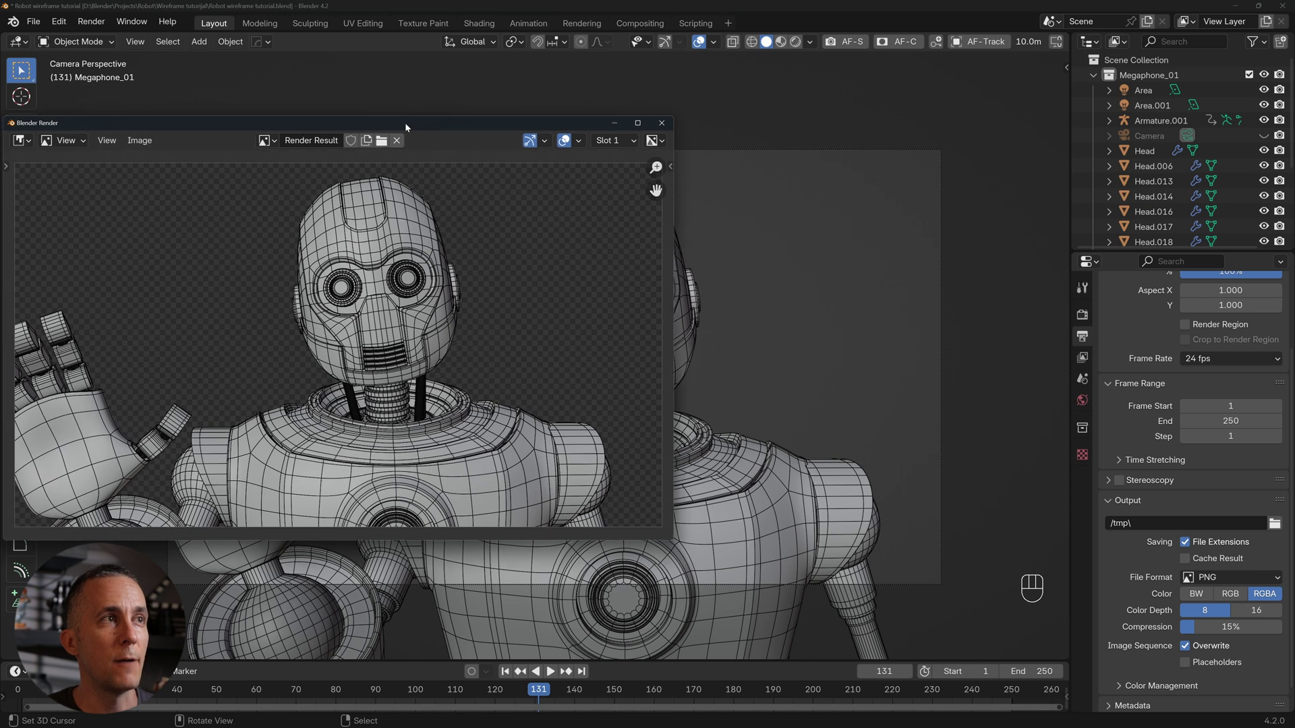
drag(405, 123, 564, 149)
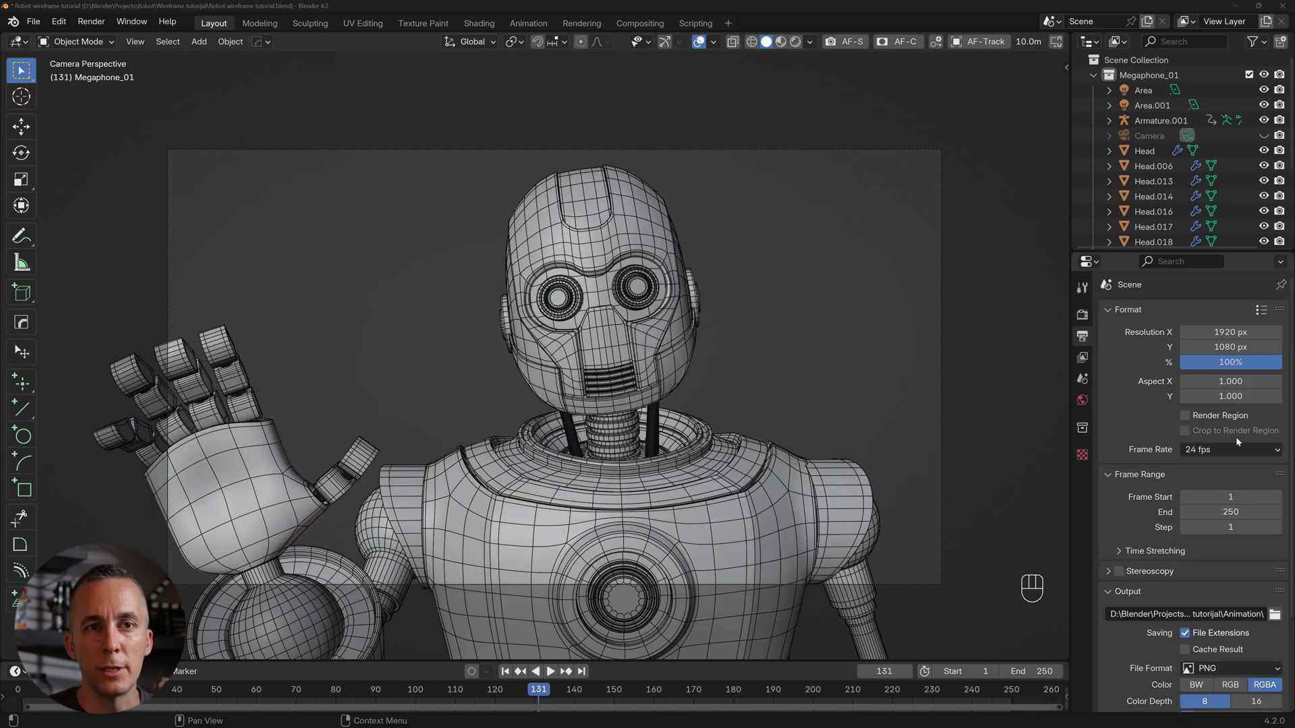
scroll(1179, 453, down, 3)
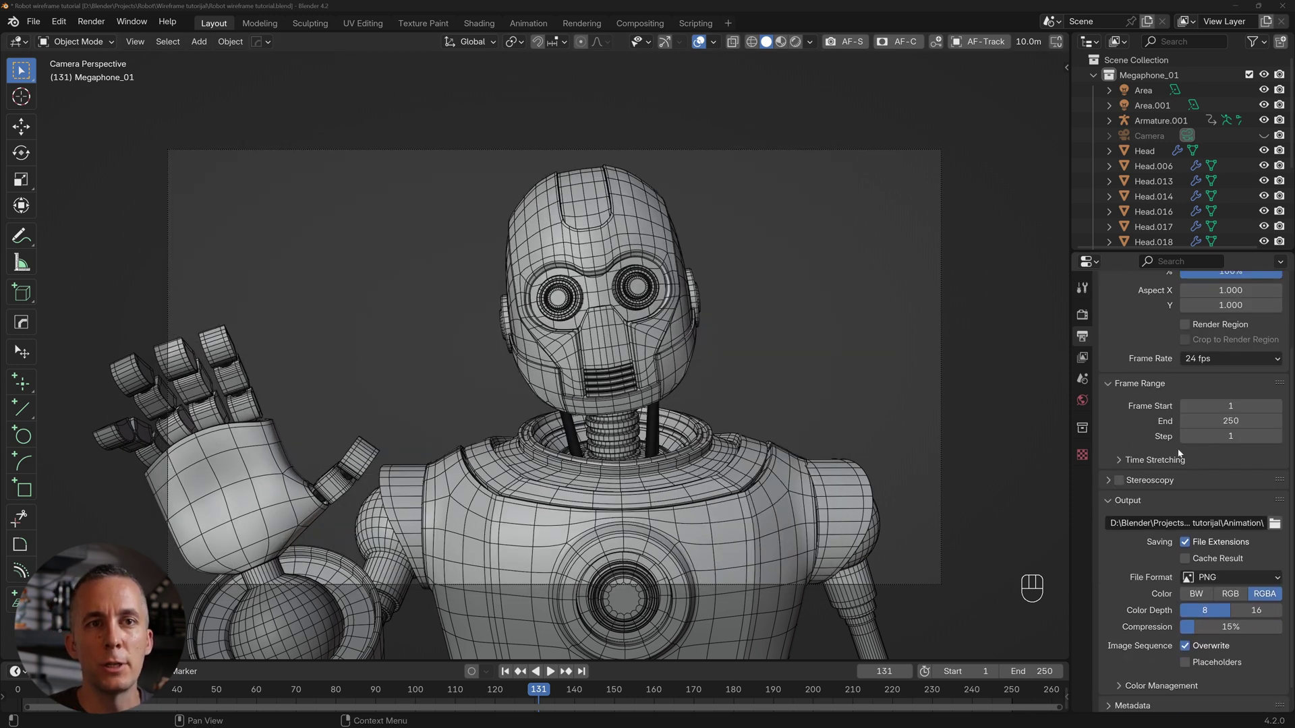
- Keep PNG as the output file format for frames saved to the Animation folder
scroll(1179, 453, down, 1)
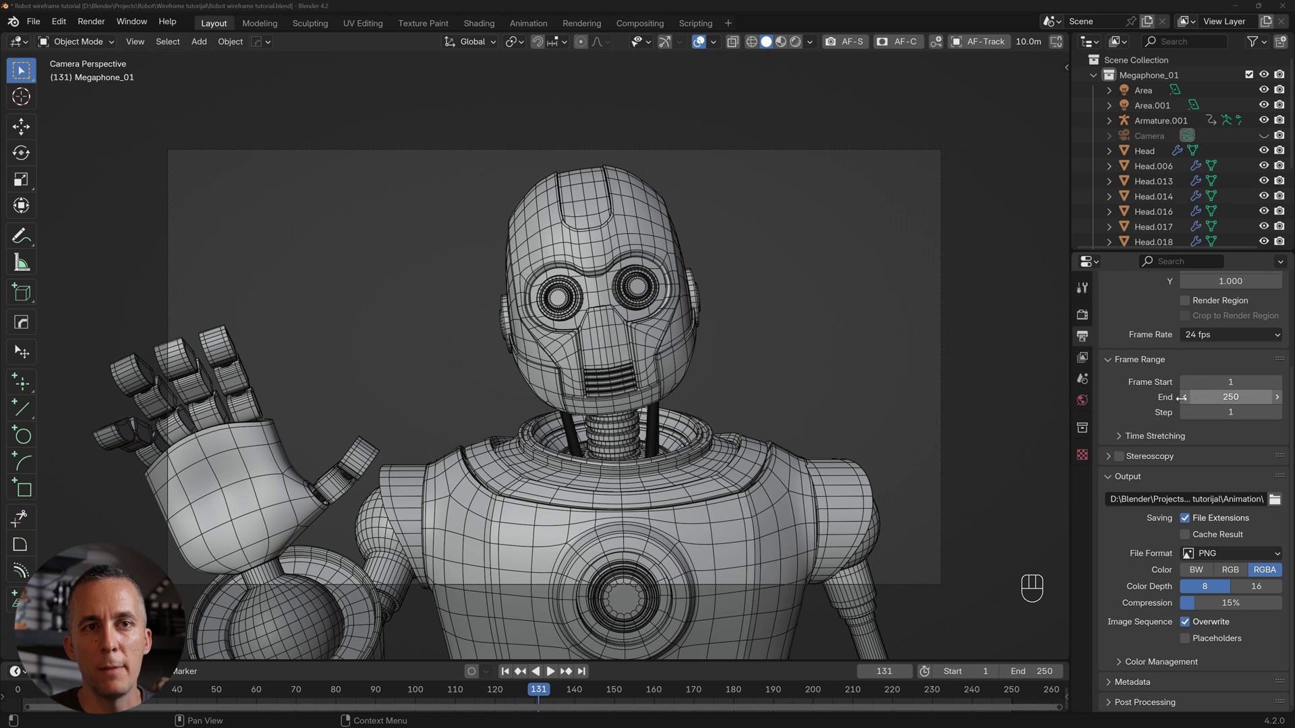
click(1218, 553)
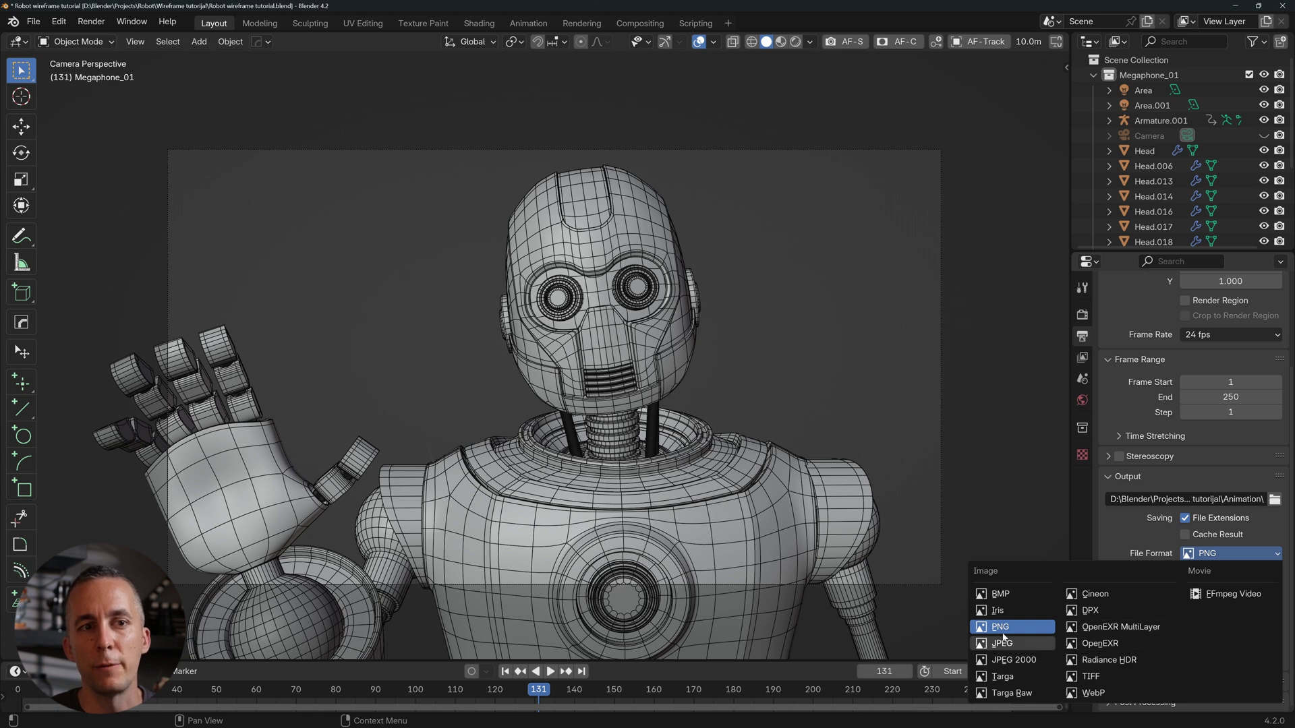
click(1169, 553)
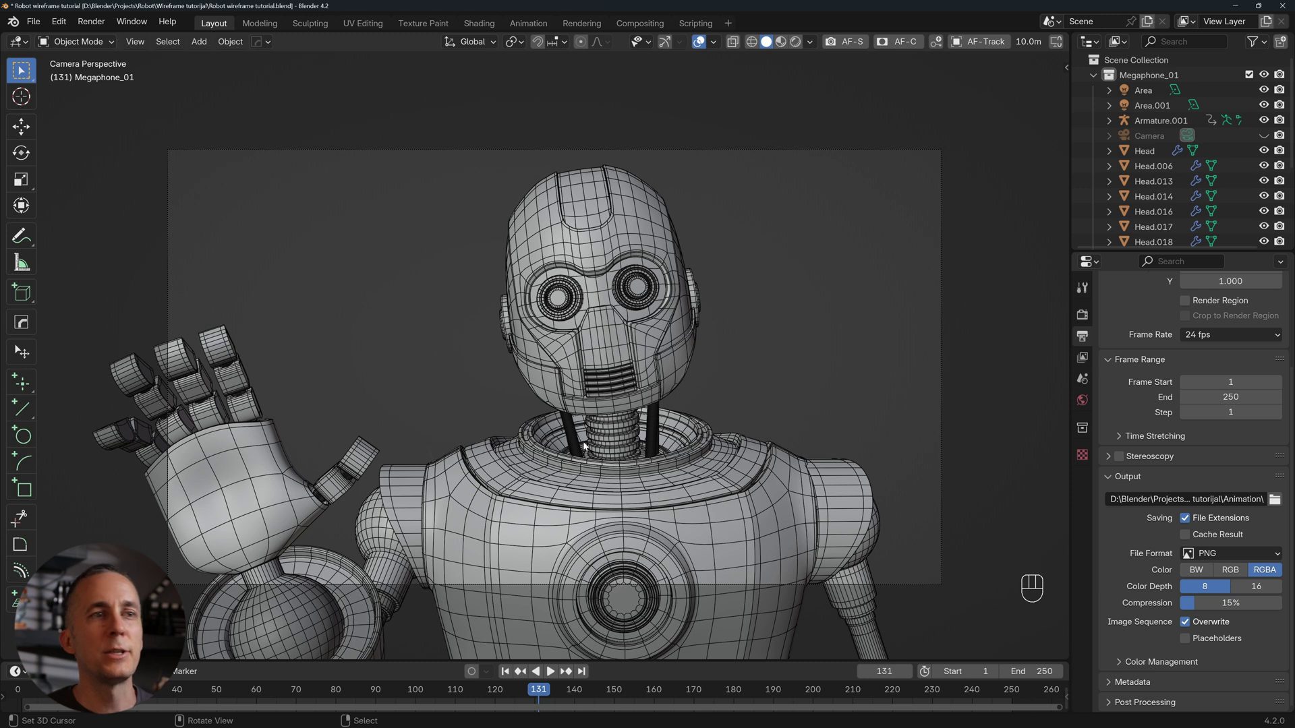
click(135, 42)
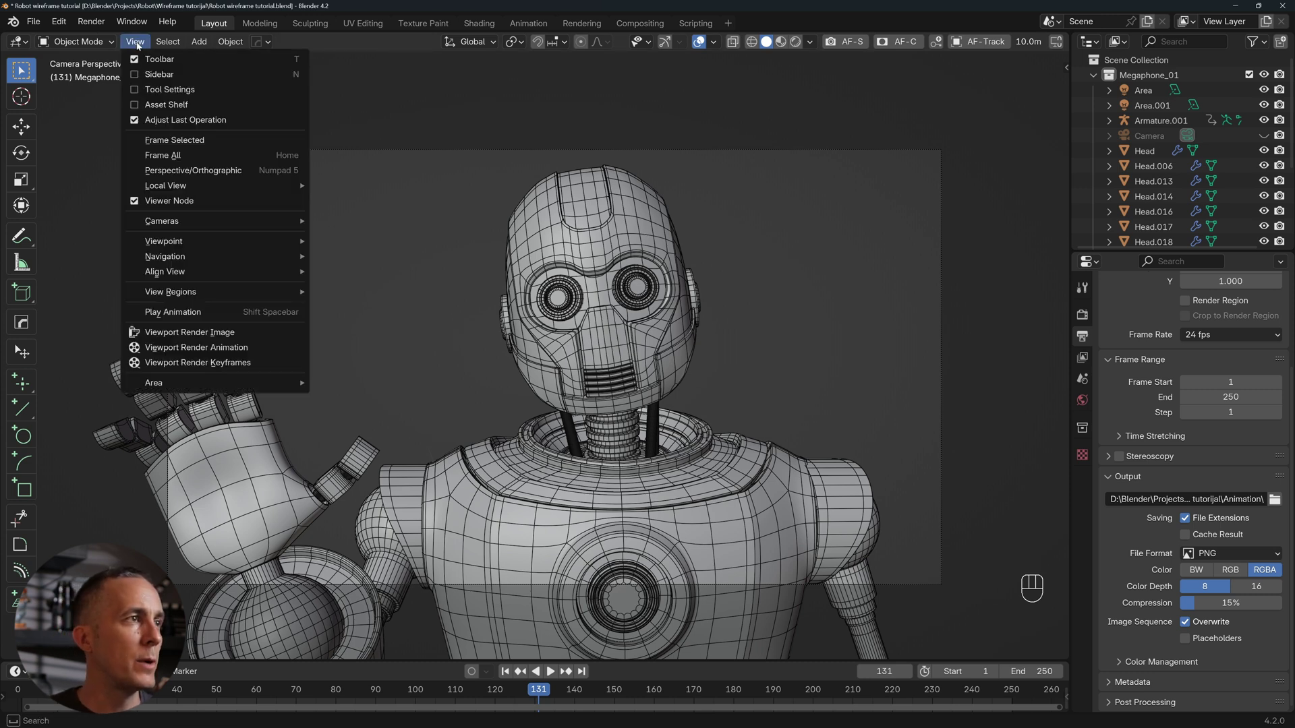
- Run Viewport Render Animation to write the wireframe frames 1–250 as PNGs
click(191, 348)
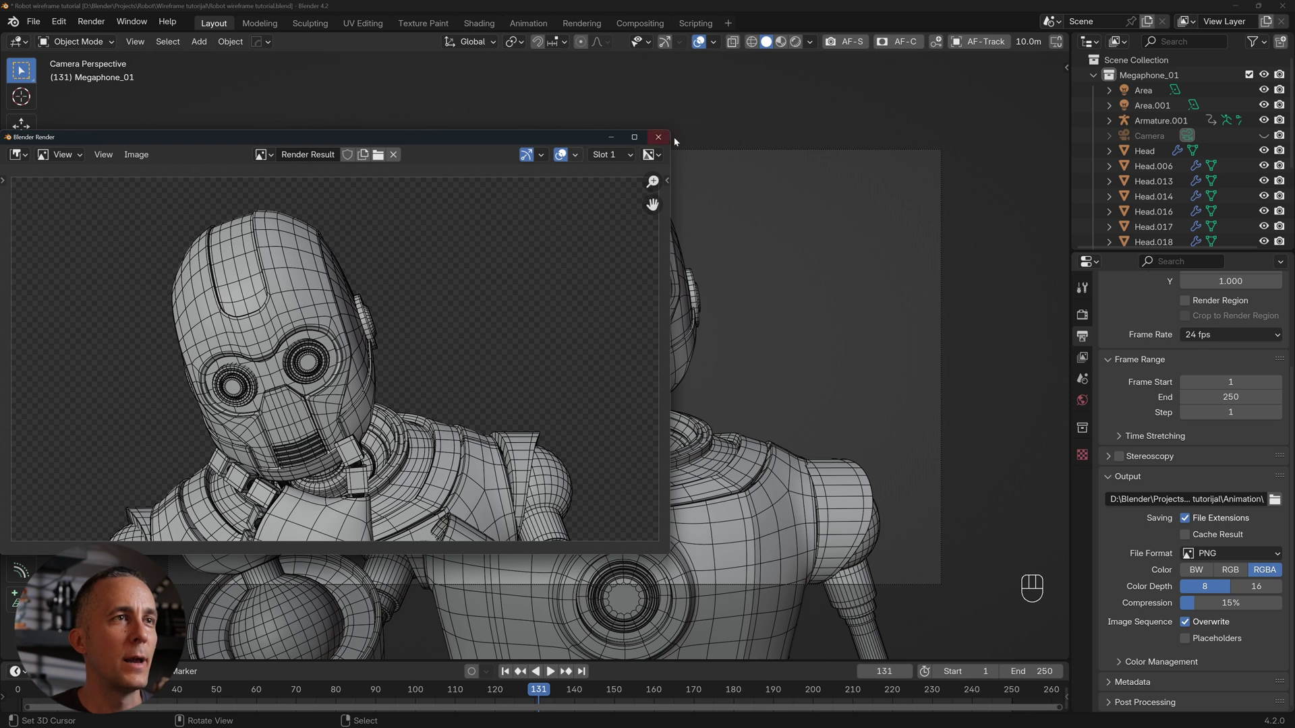
- Close the render window, open 0001.png from the Animation folder and step through the frames
click(658, 137)
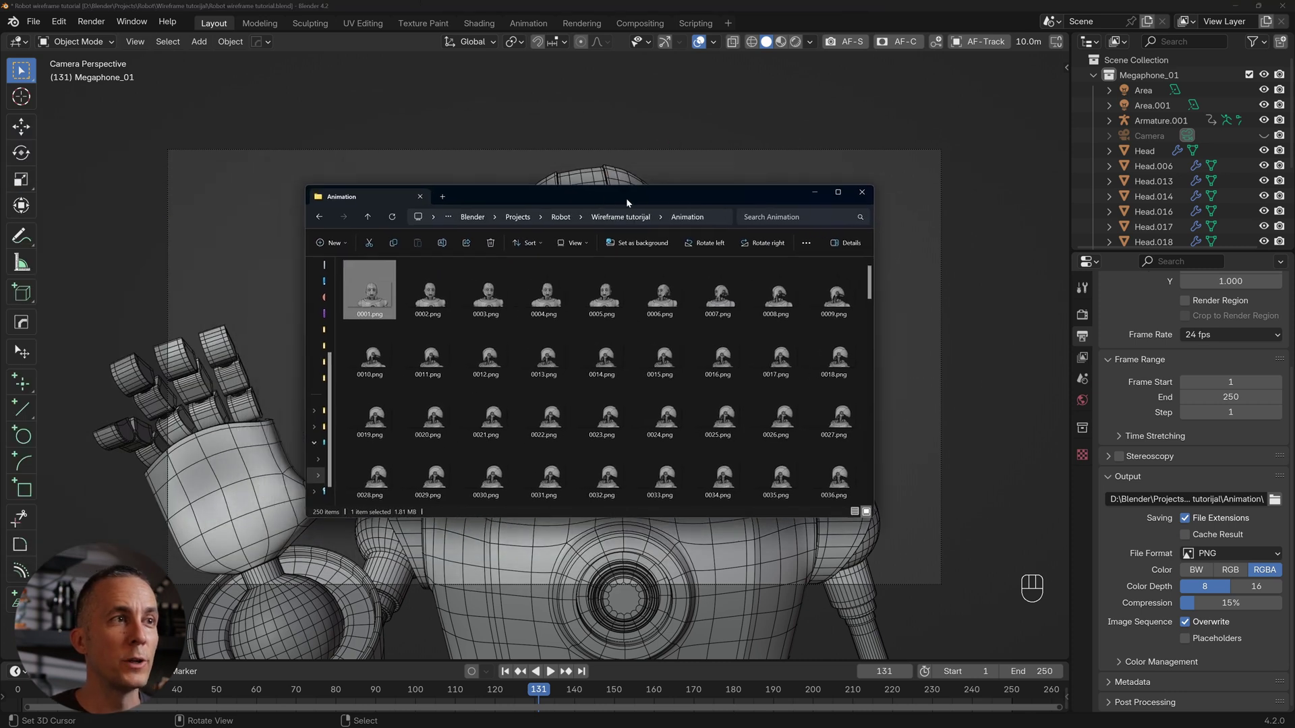
double_click(399, 291)
key(Right)
key(Right)
key(Right)
key(Right)
key(Right)
key(Right)
key(Right)
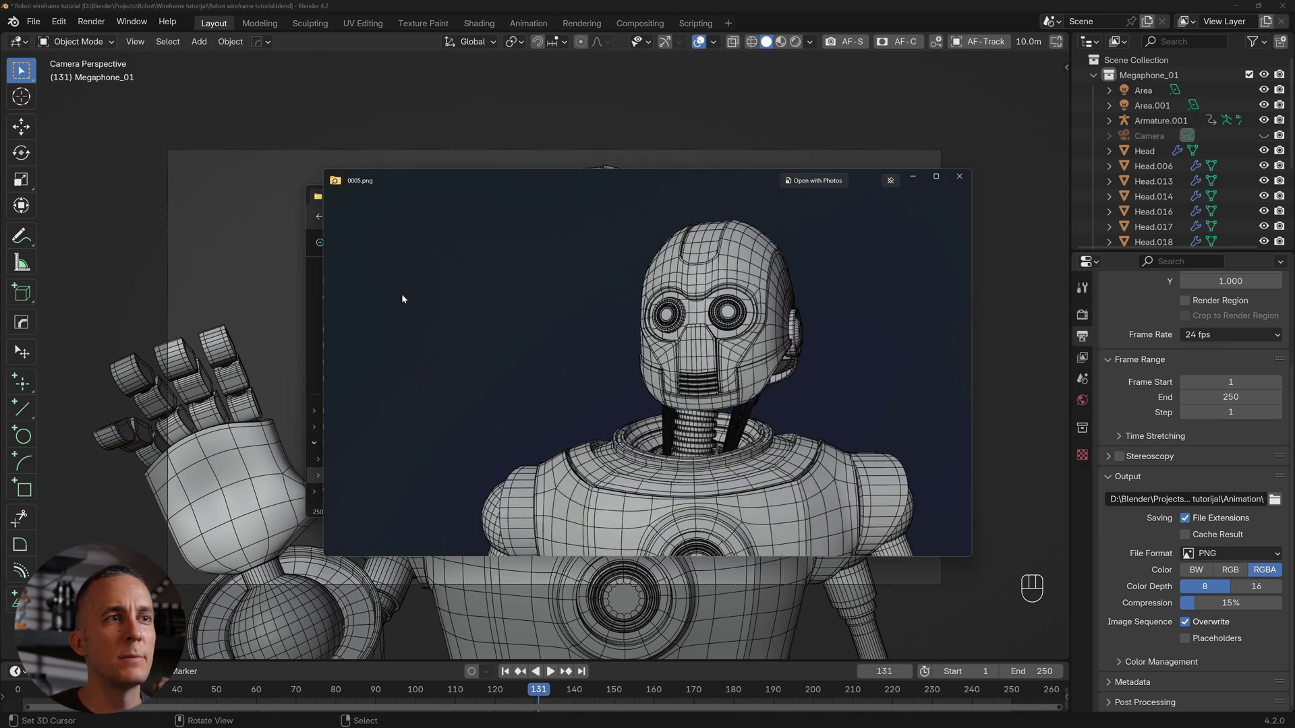
click(959, 177)
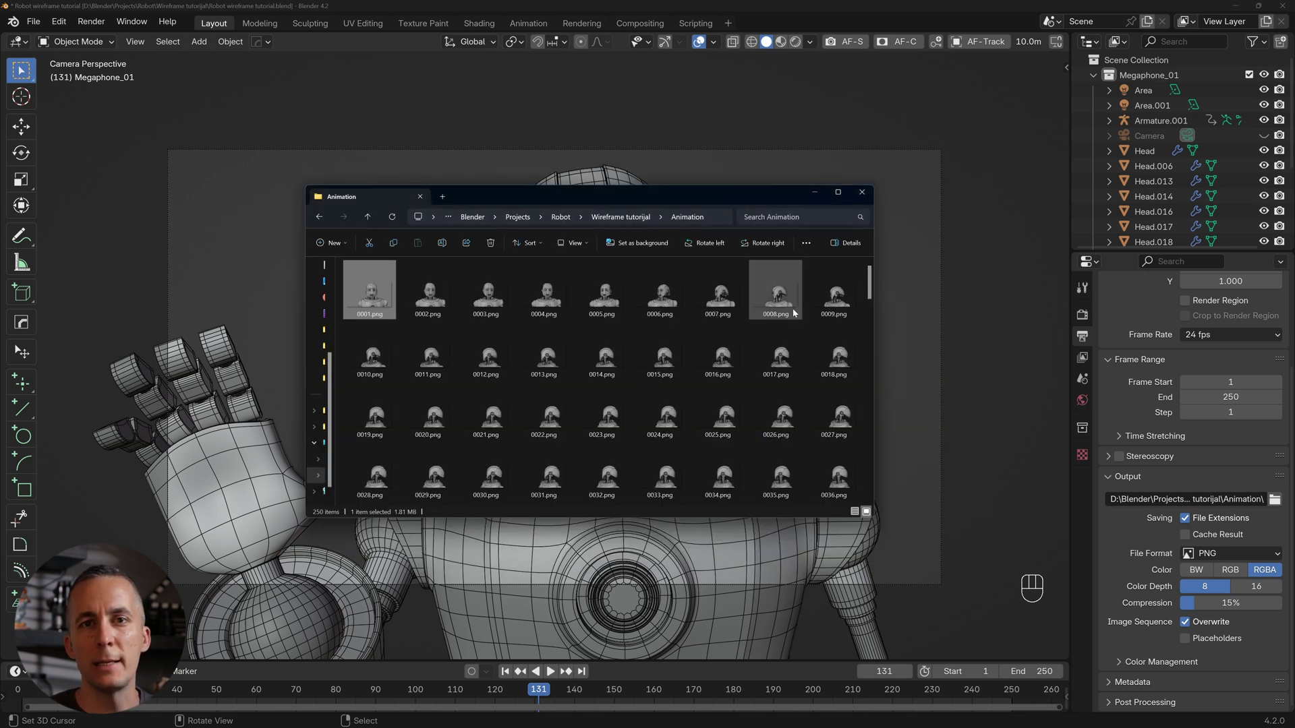